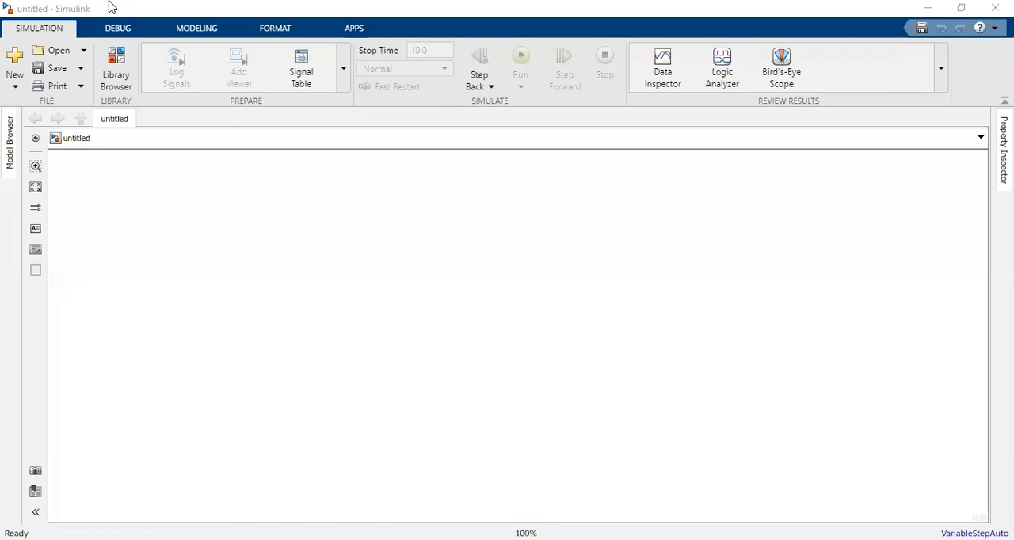
Step: Add a powergui block to the empty model and place it in the upper-left corner of the canvas
key(alt+Down)
key(Down)
key(Return)
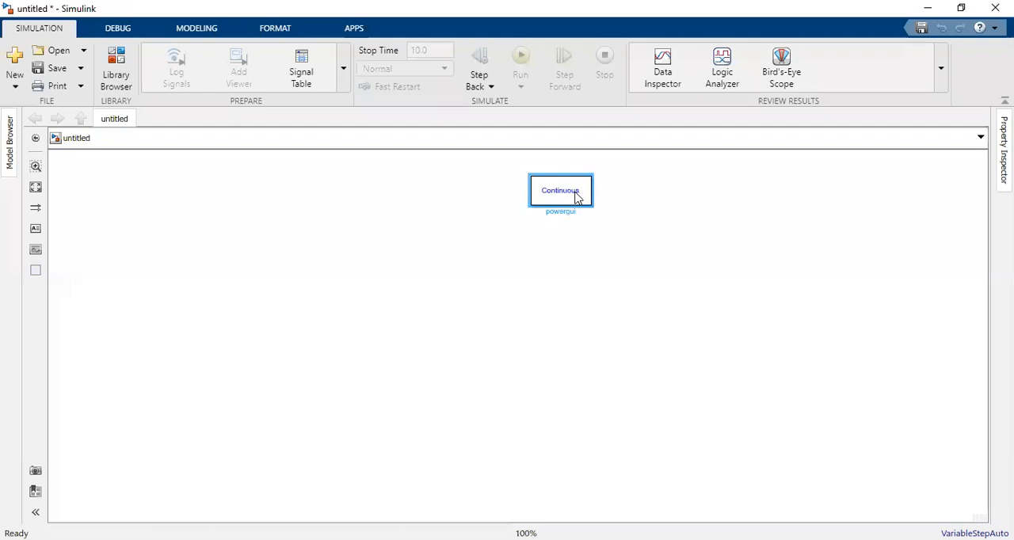
drag(566, 197, 127, 182)
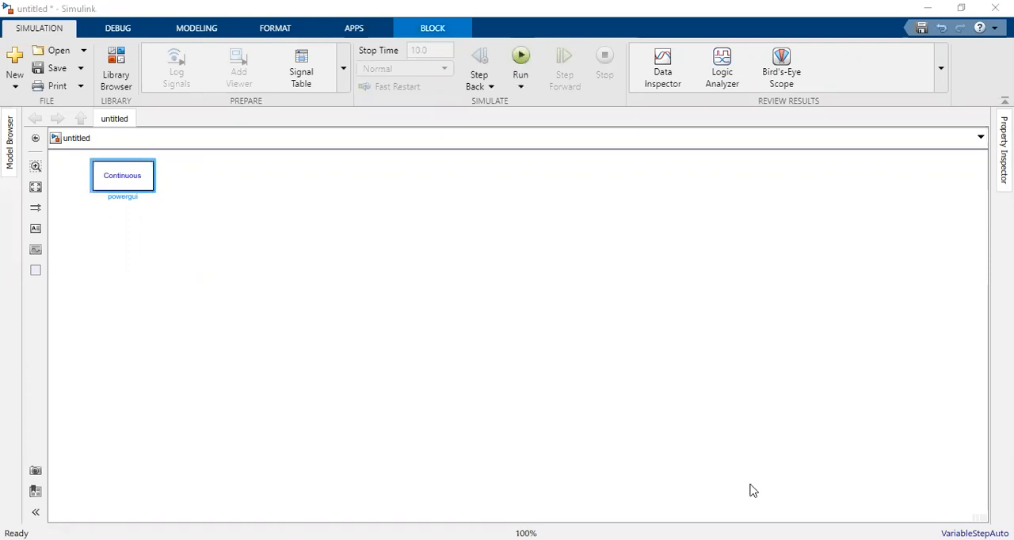
Step: Add a Scope block, enlarge it into a tall rectangle and position it near the canvas's right edge
key(Return)
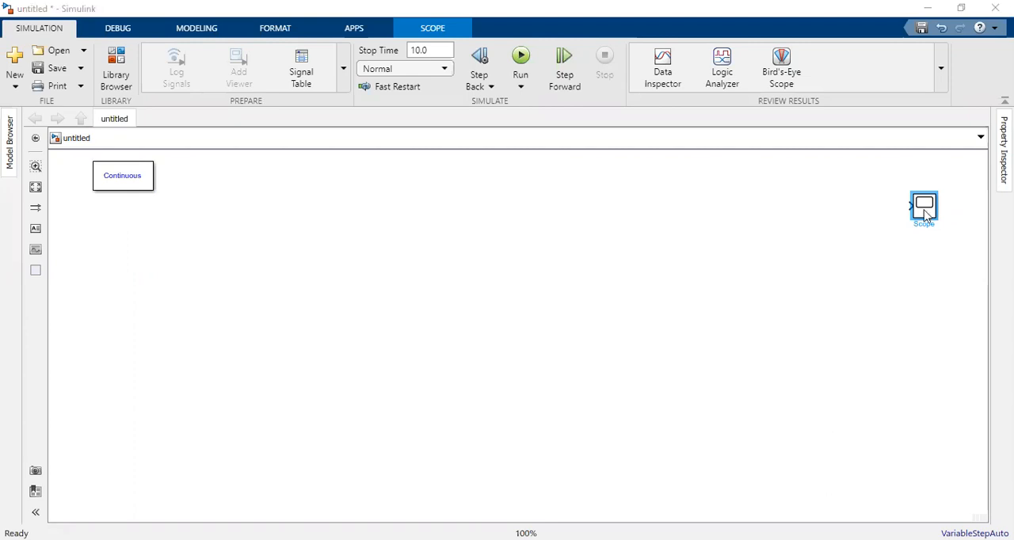
drag(938, 220, 875, 322)
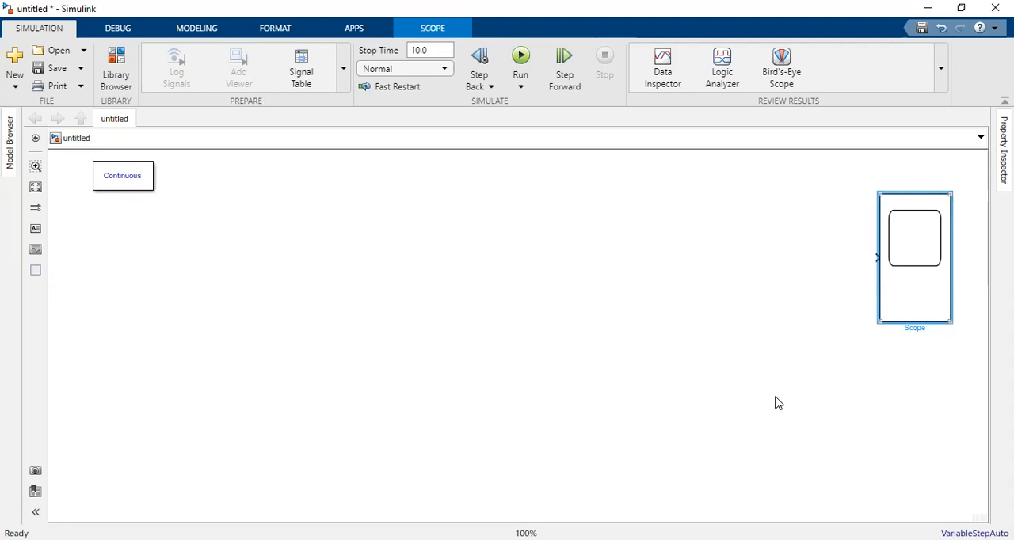
click(398, 308)
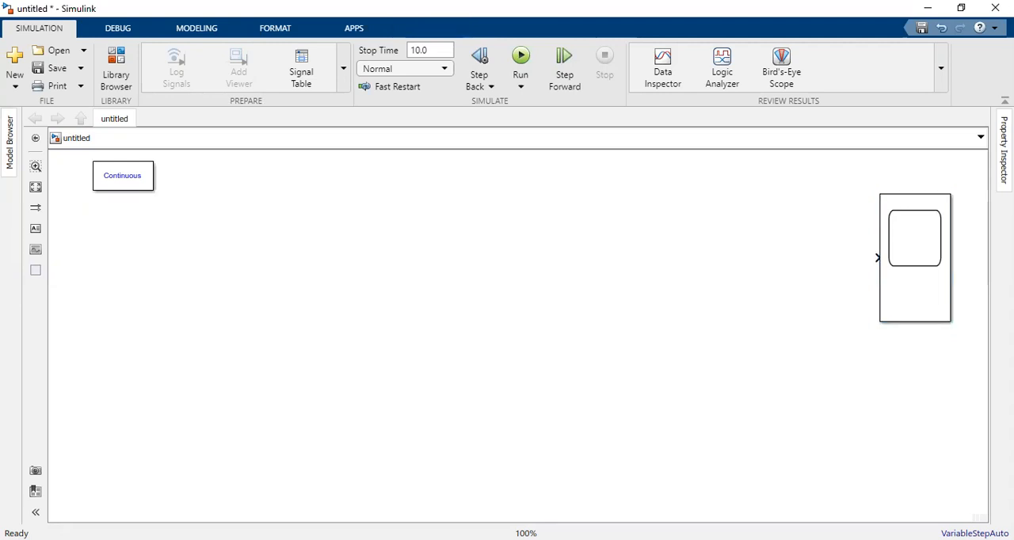
click(919, 309)
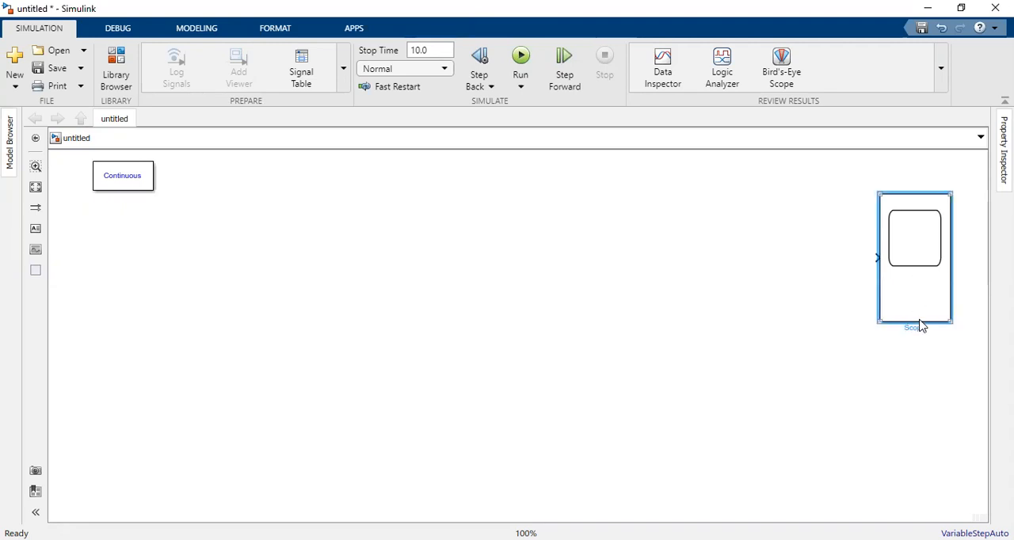
drag(913, 279, 920, 320)
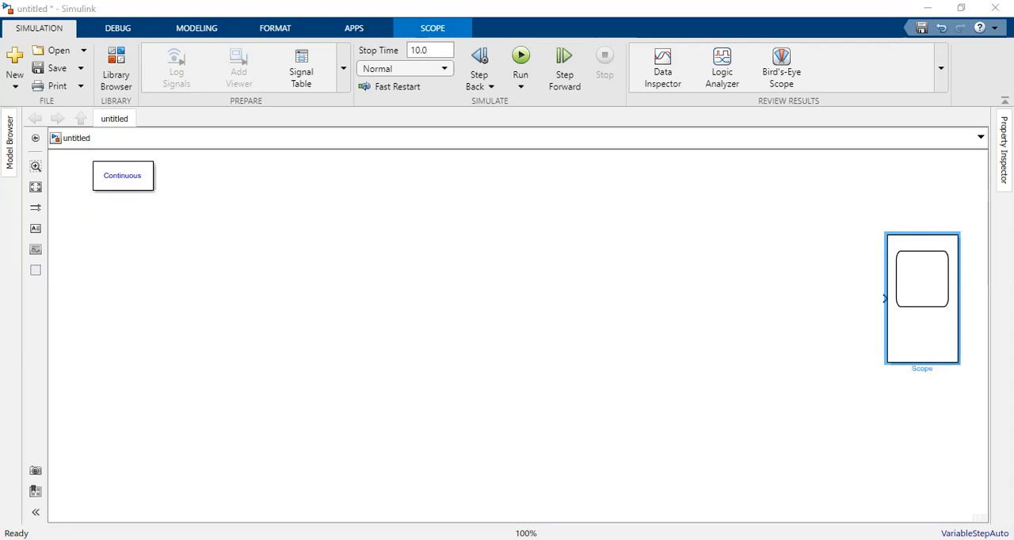
Step: Add an AC Voltage Source to the left part of the canvas and make two copies of it
drag(526, 233, 540, 228)
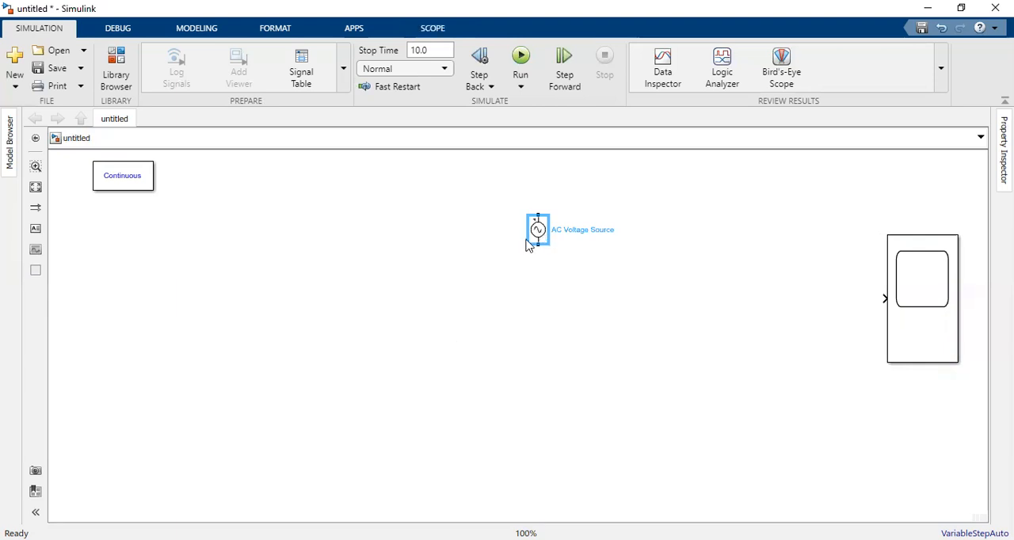
drag(539, 230, 172, 286)
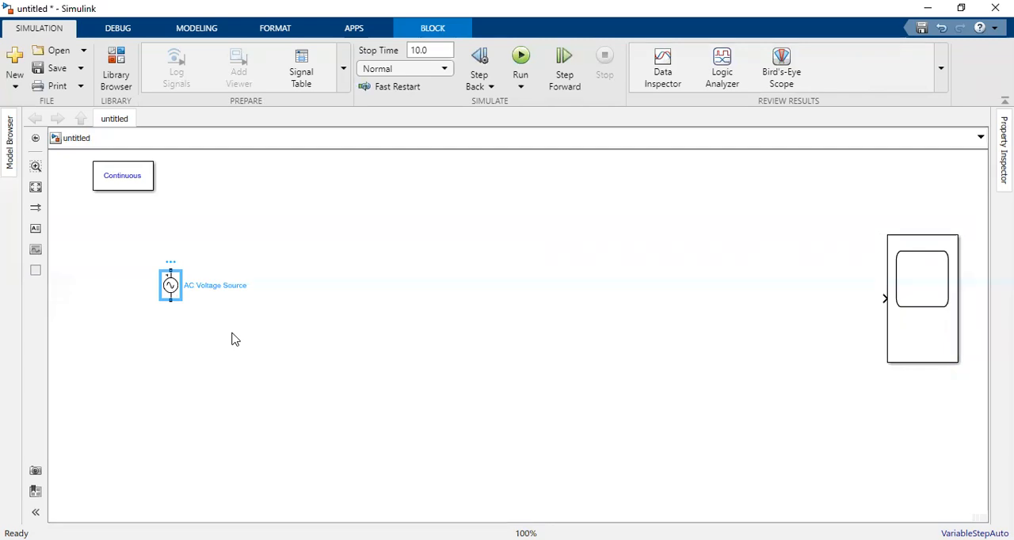
key(ctrl+v)
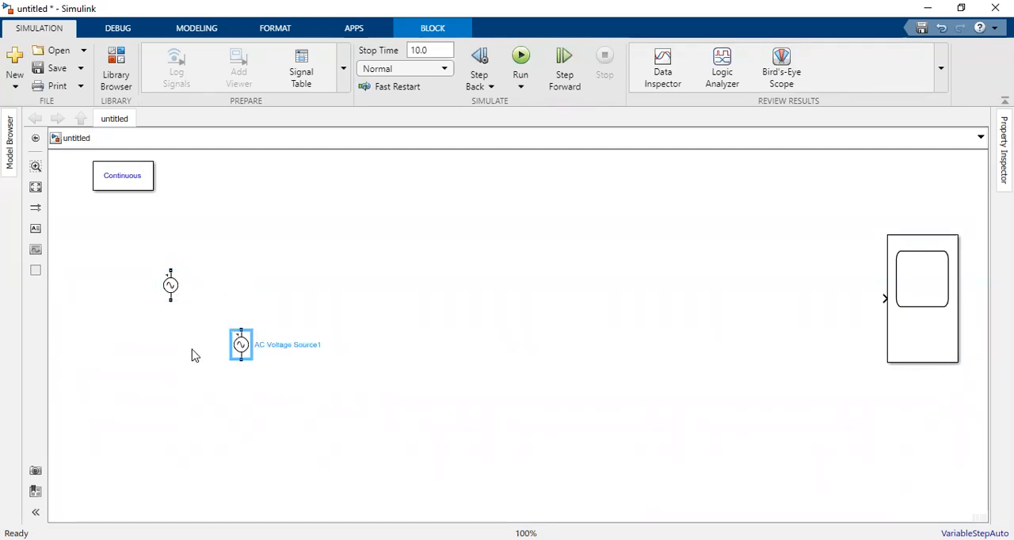
click(301, 392)
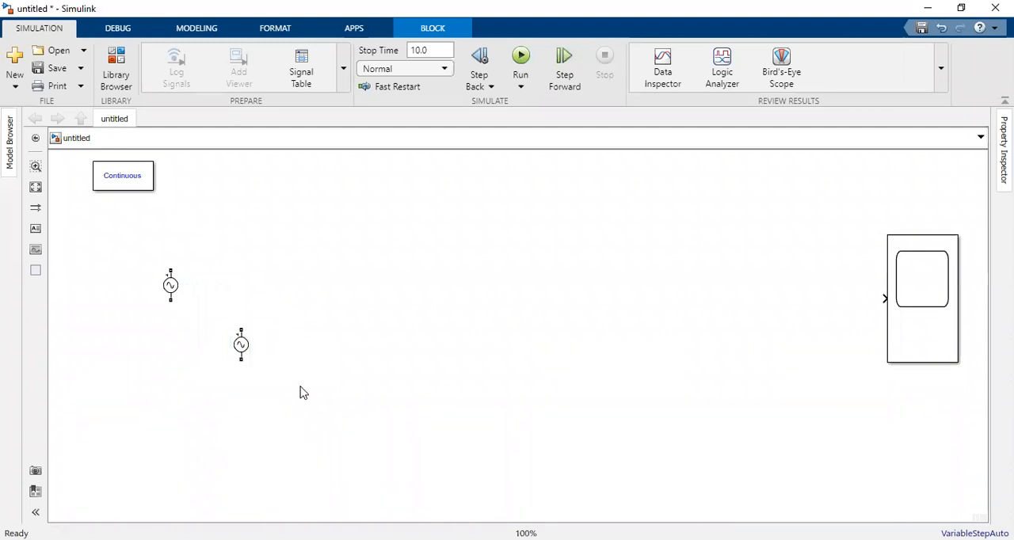
key(ctrl+v)
Step: Arrange the three AC voltage sources in a descending diagonal below the powergui block
drag(170, 283, 162, 247)
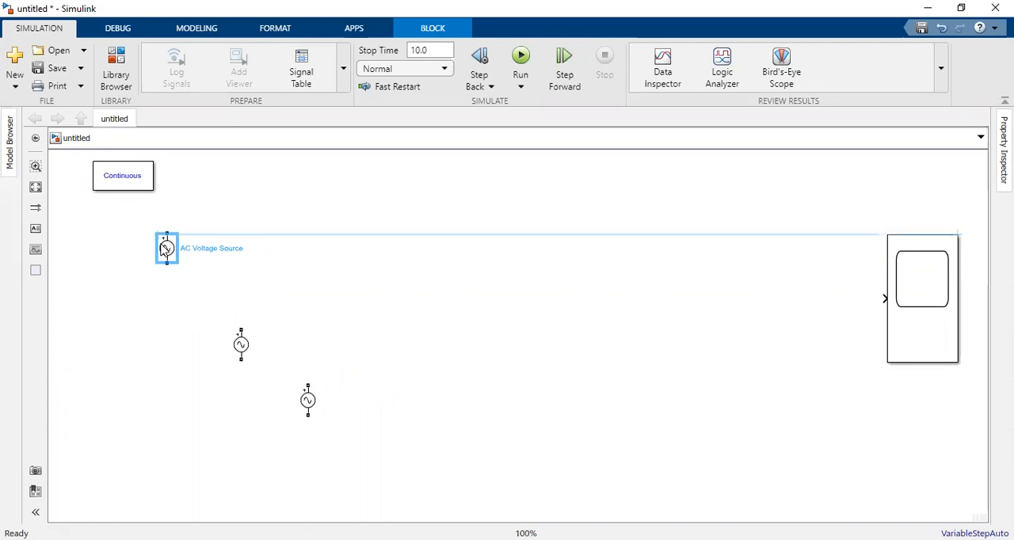
drag(240, 344, 211, 299)
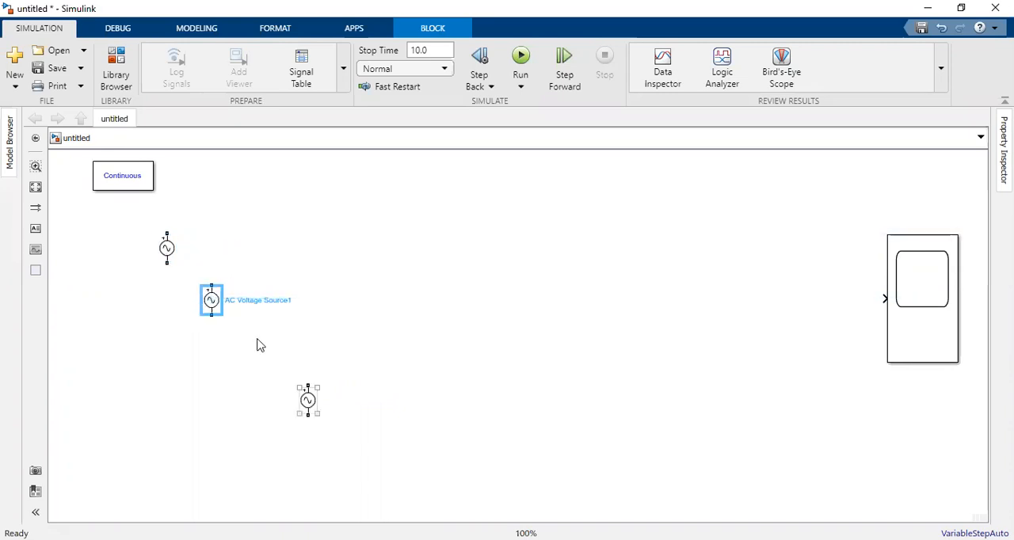
drag(307, 404, 256, 341)
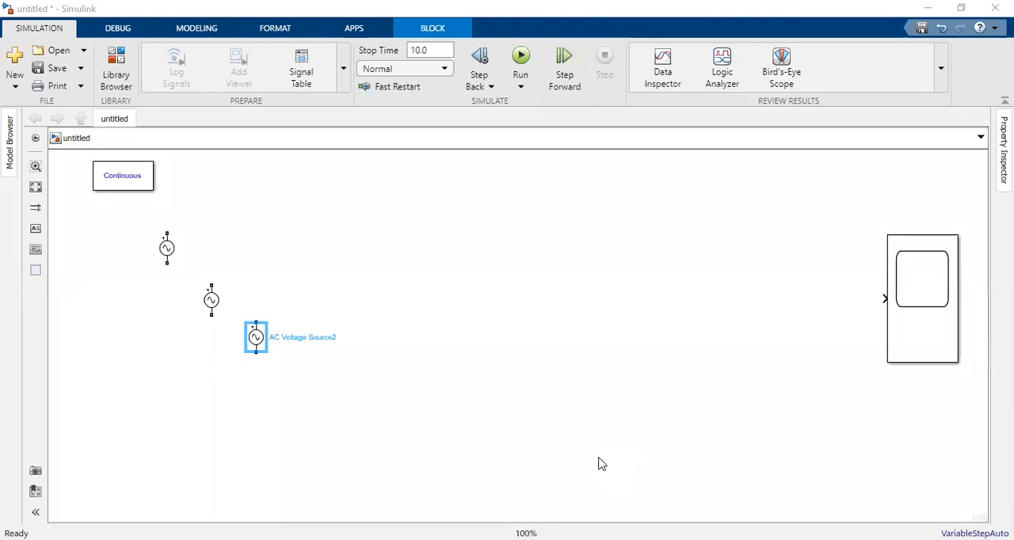
Step: Add a Three-Phase V-I Measurement block between the voltage sources and the Scope
drag(599, 458, 523, 297)
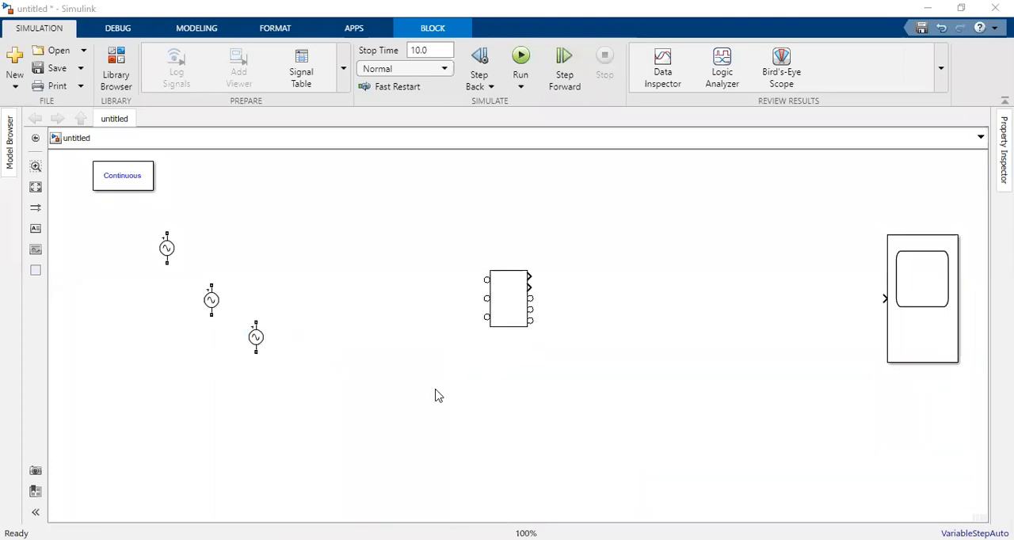
click(532, 281)
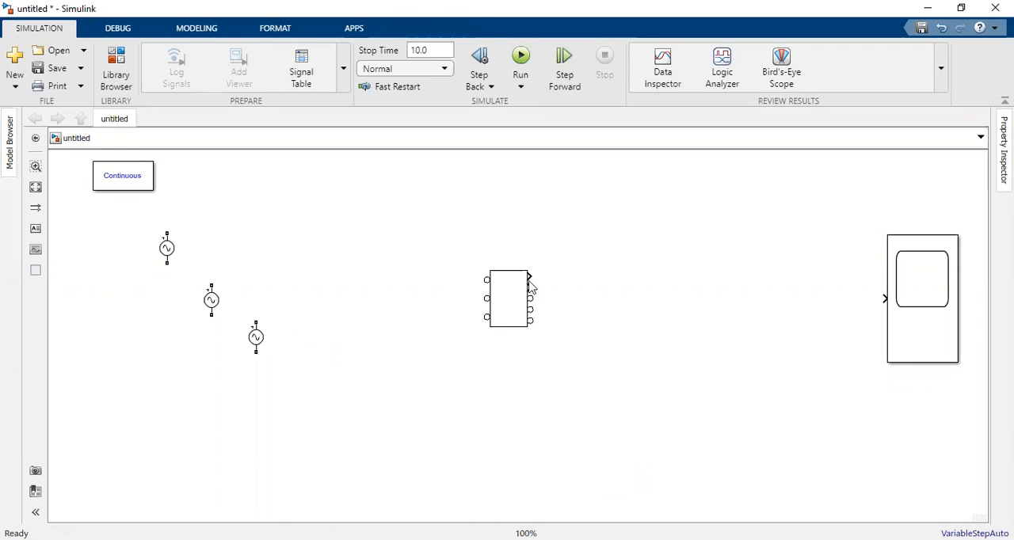
click(529, 279)
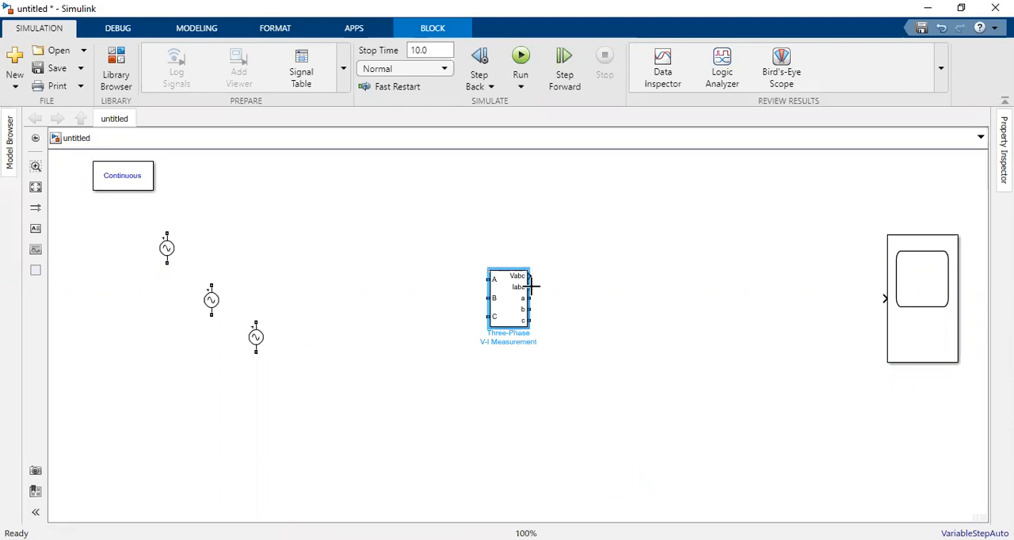
Step: Give the Scope two input ports, enlarge it and shift it slightly upward
click(907, 321)
click(933, 345)
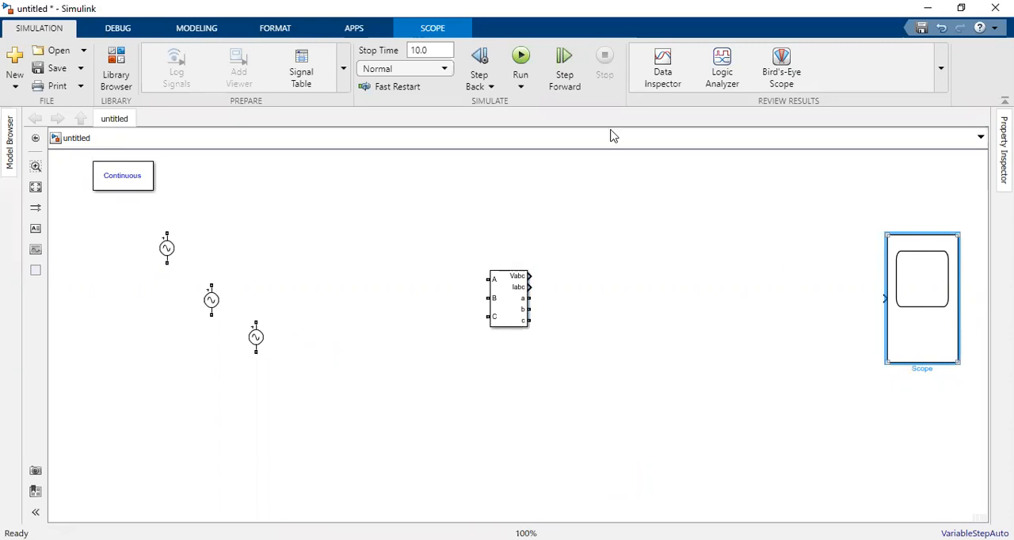
right_click(931, 333)
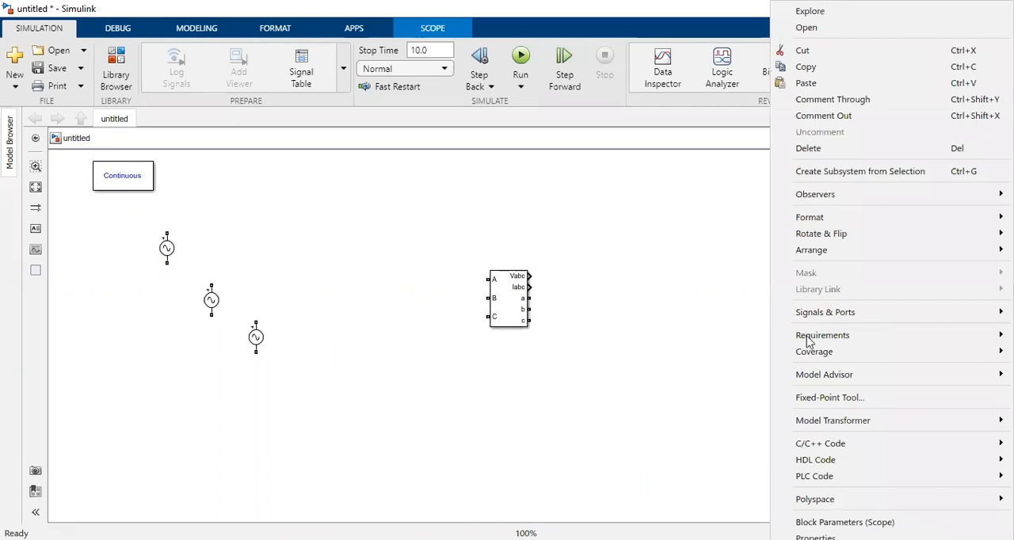
key(Escape)
drag(884, 236, 874, 195)
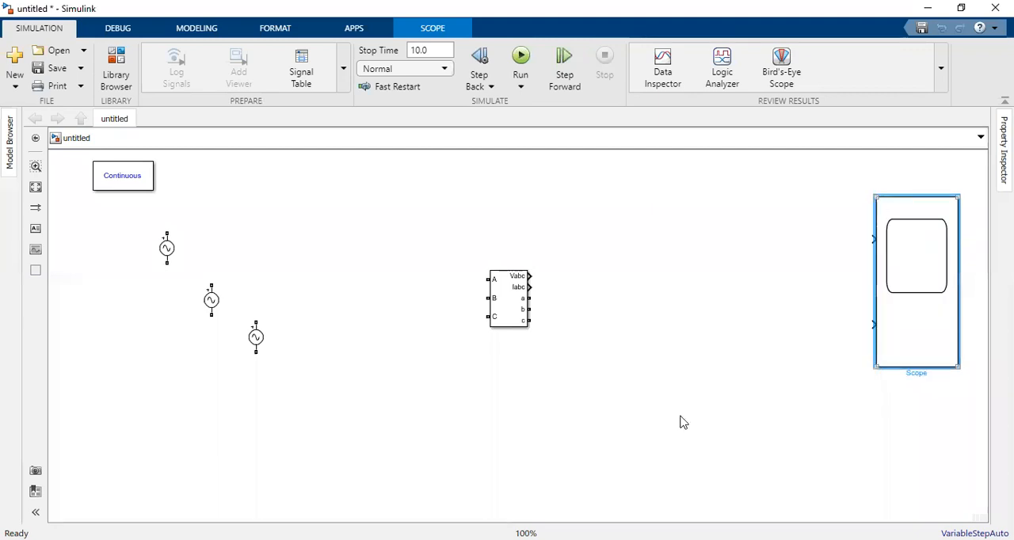
key(Up)
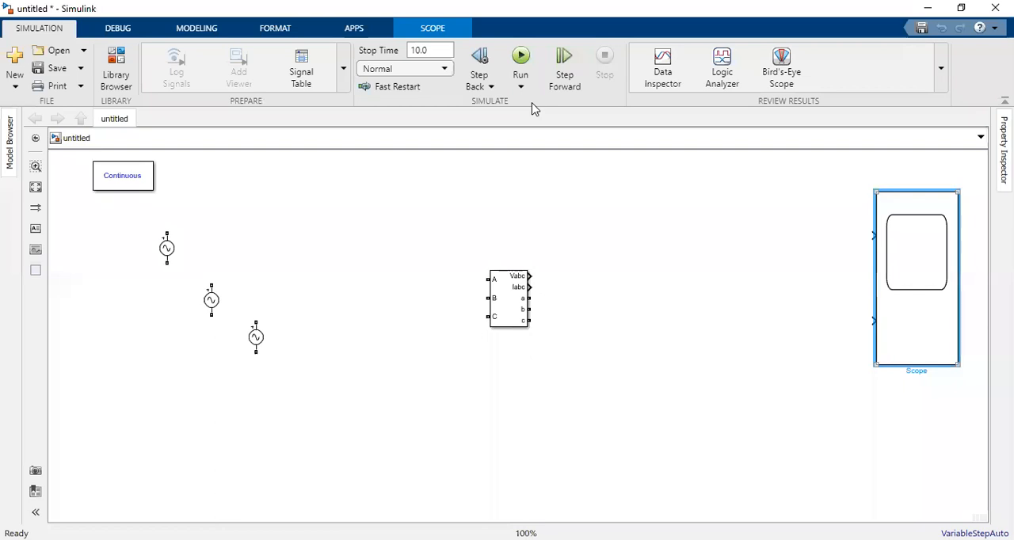
click(321, 389)
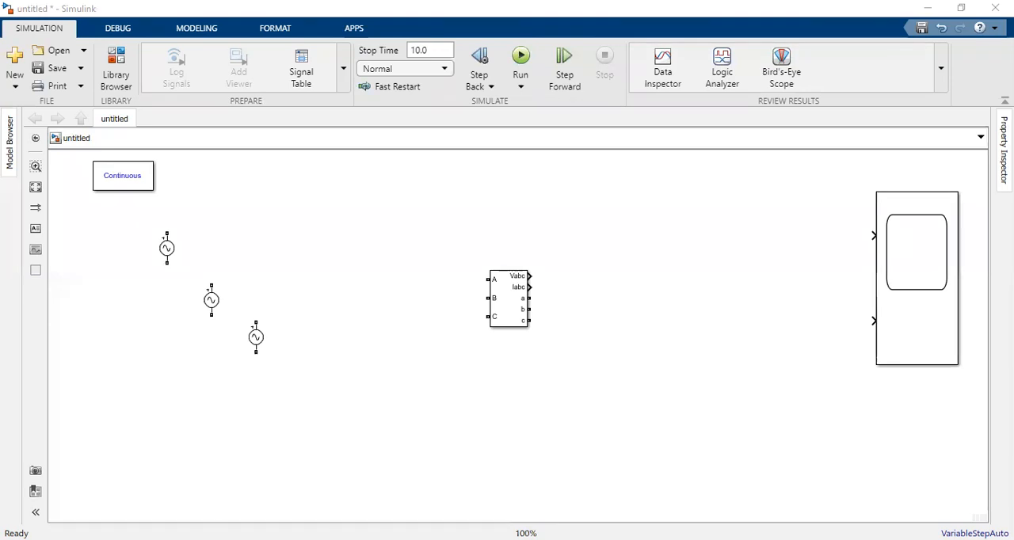
Step: Add a Series RLC Branch beside the measurement block and make two copies of it
drag(540, 329, 624, 312)
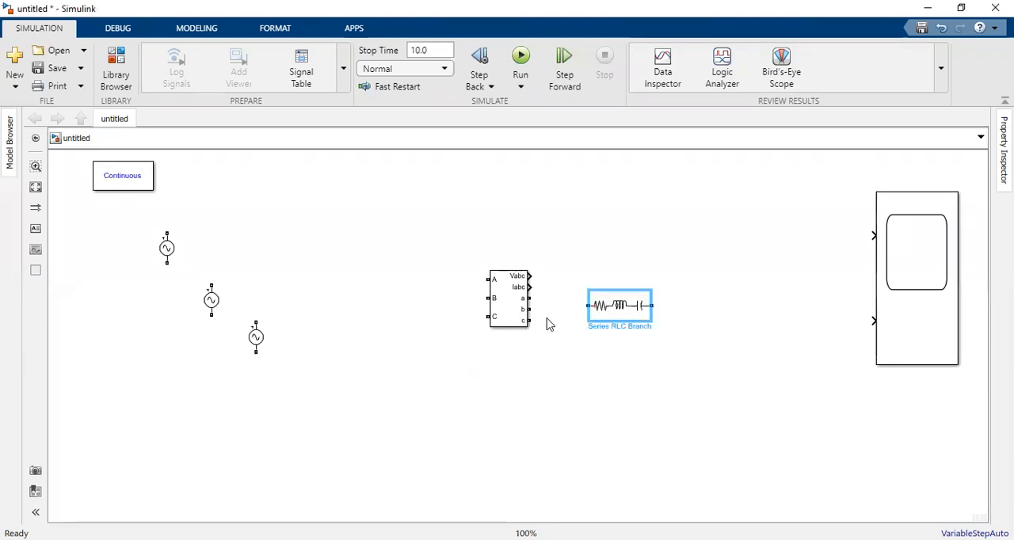
click(626, 366)
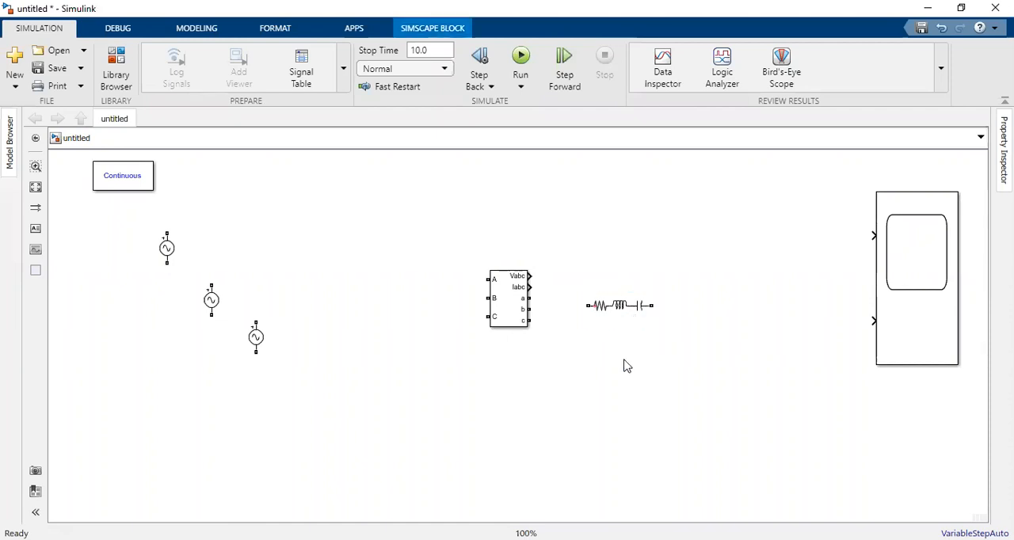
key(ctrl+v)
click(507, 389)
key(ctrl+v)
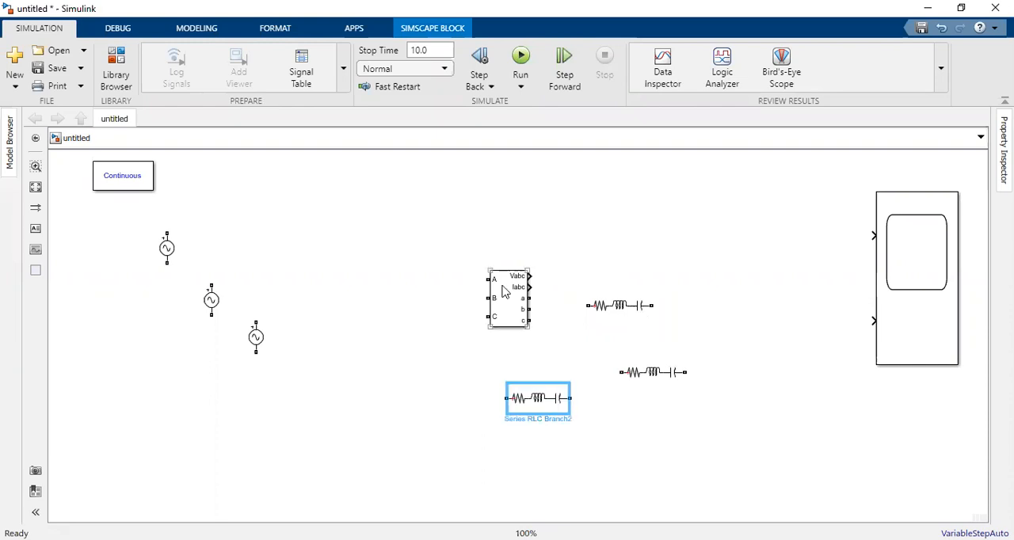
Step: Enlarge the Three-Phase V-I Measurement block and stack the three RLC branches in a column beside its outputs
drag(466, 235, 452, 222)
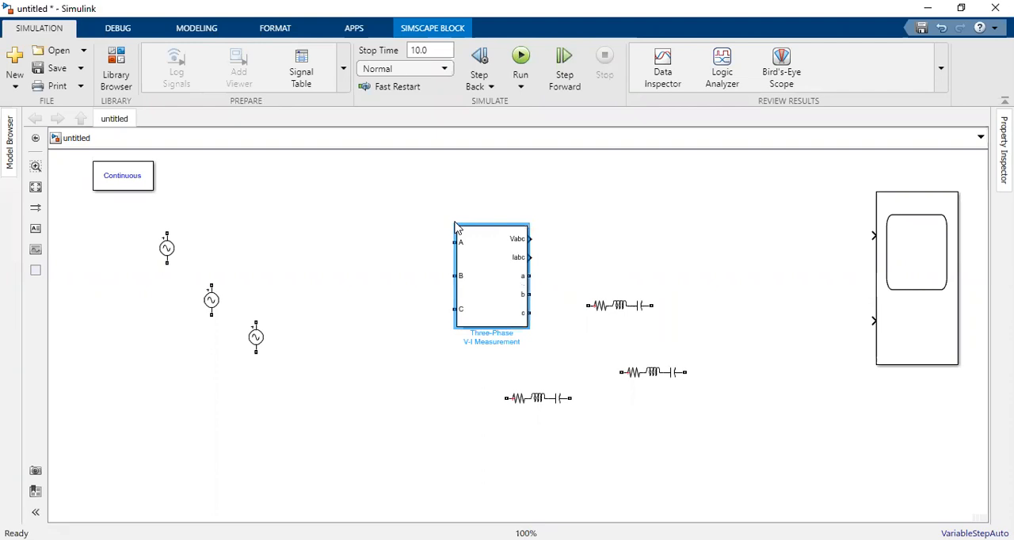
click(621, 307)
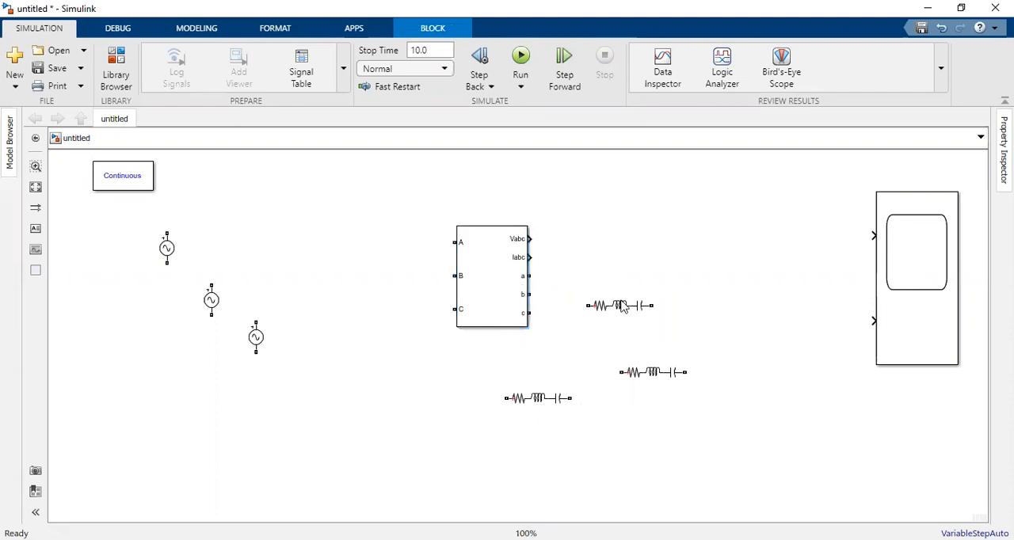
drag(624, 306, 638, 260)
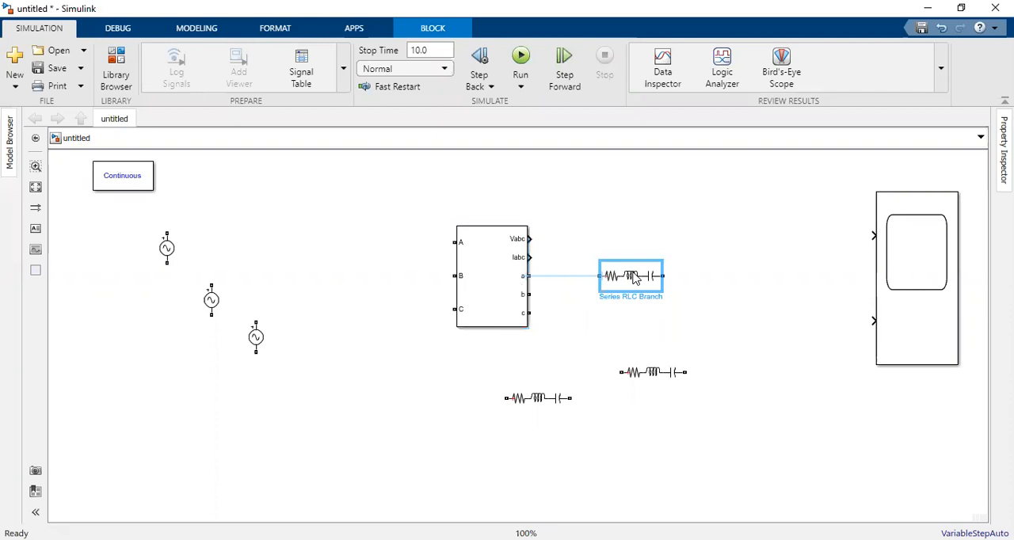
drag(650, 371, 640, 306)
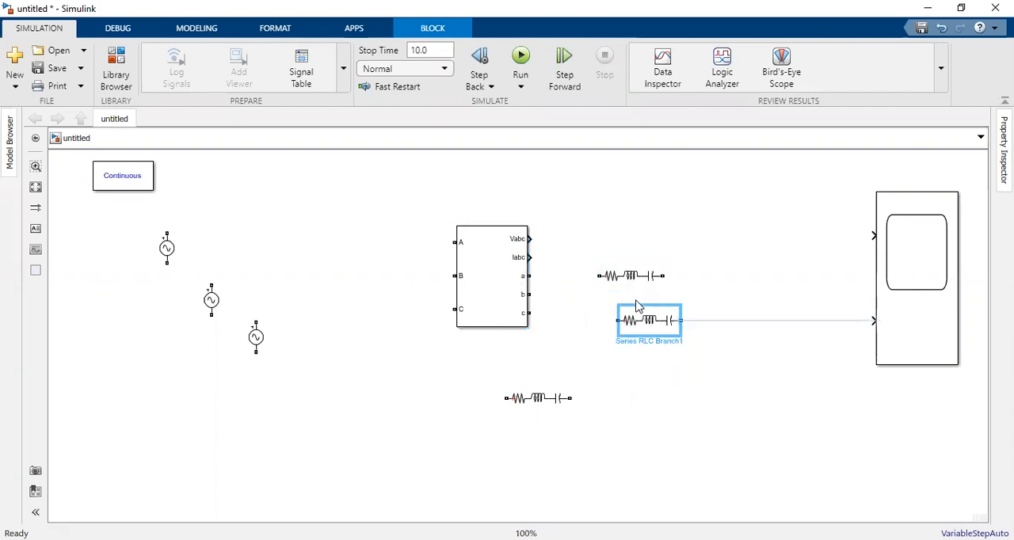
drag(457, 327, 447, 363)
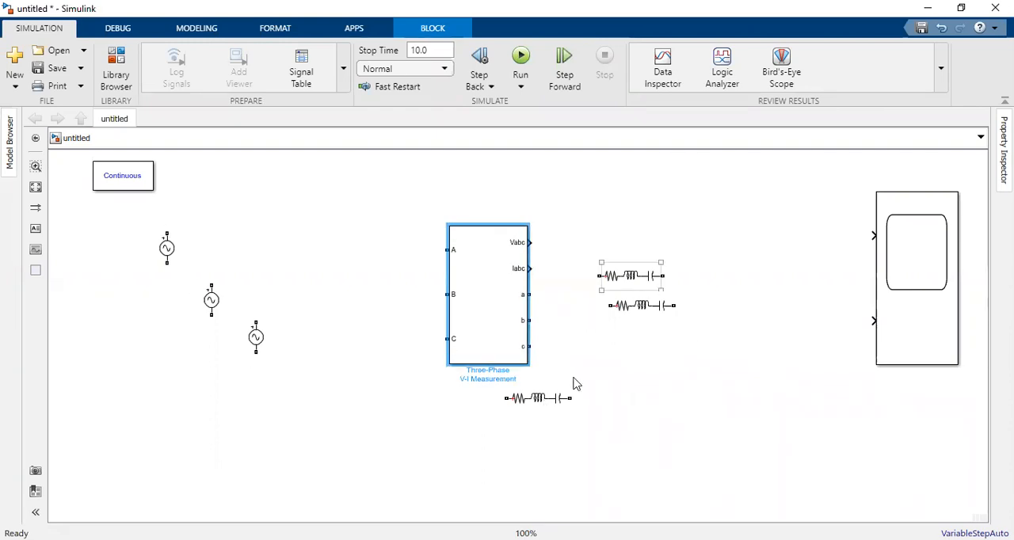
drag(545, 397, 640, 348)
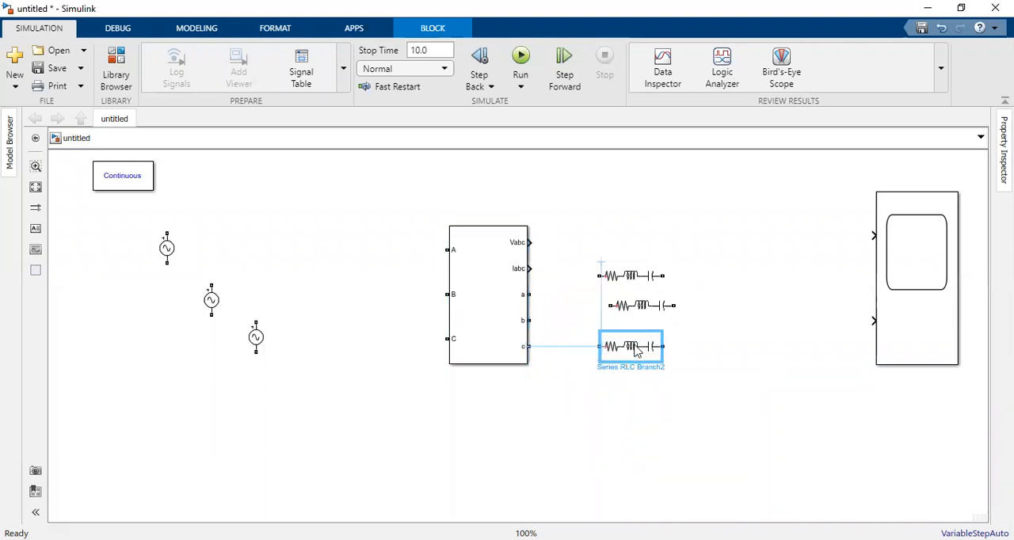
drag(624, 305, 614, 305)
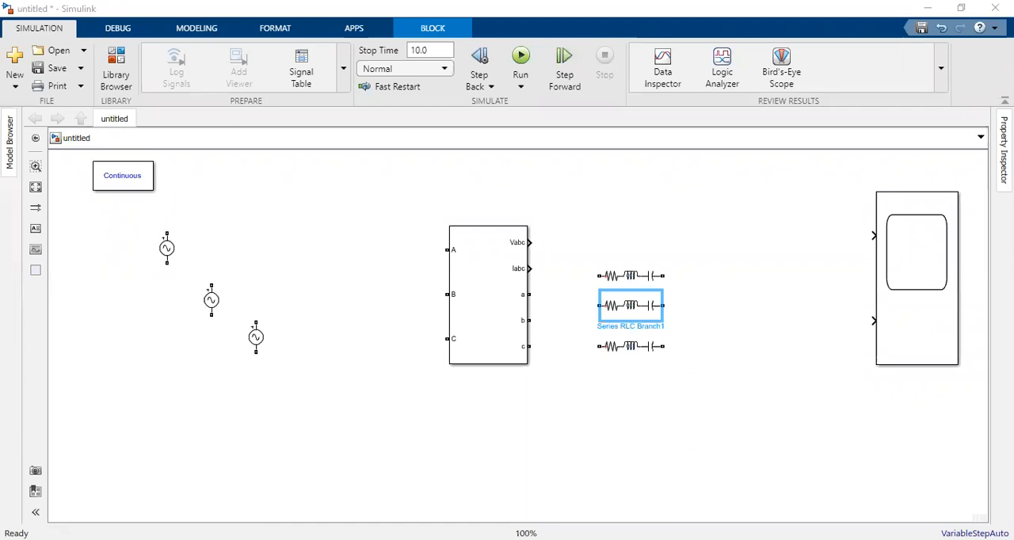
Step: Add a Ground block below the RLC branches and place a copy of it below the voltage sources
drag(478, 150, 728, 419)
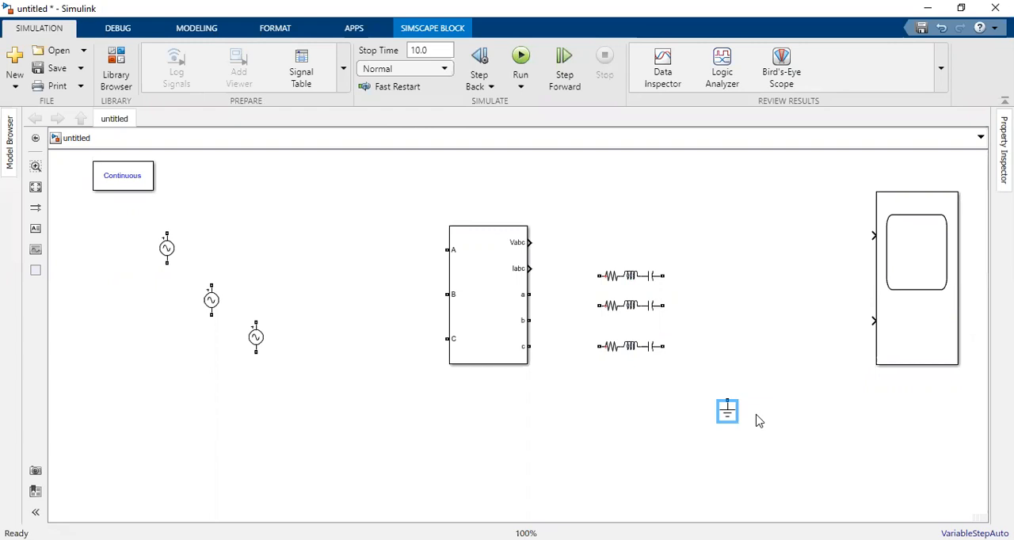
click(187, 429)
key(ctrl+v)
click(400, 278)
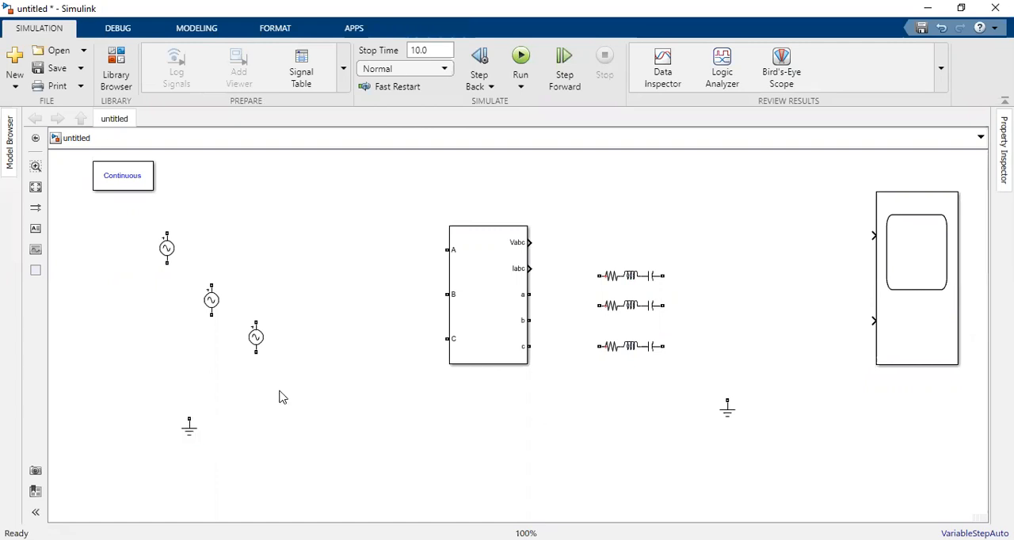
Step: Wire the upper terminals of the first and second voltage sources to inputs A and B of the measurement block
click(166, 260)
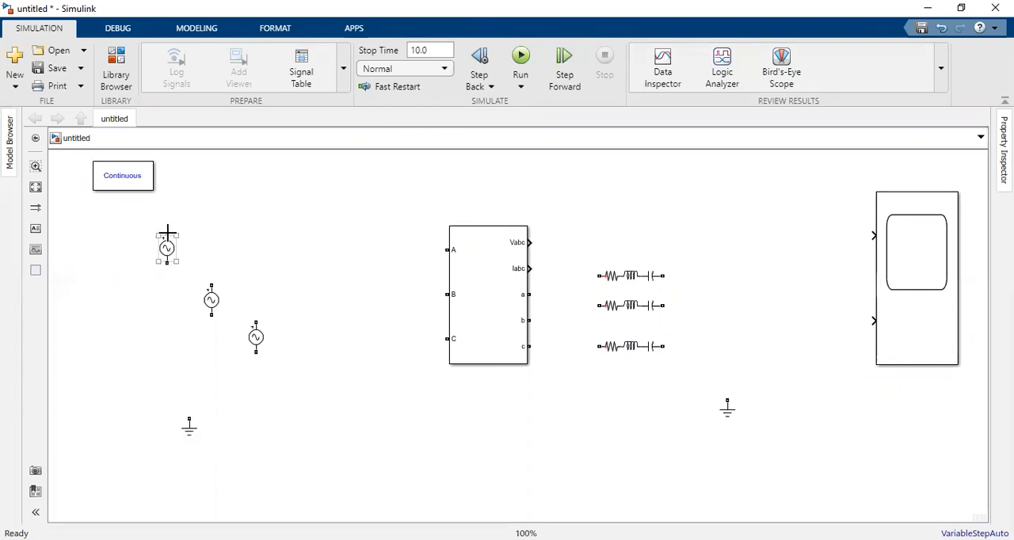
click(727, 310)
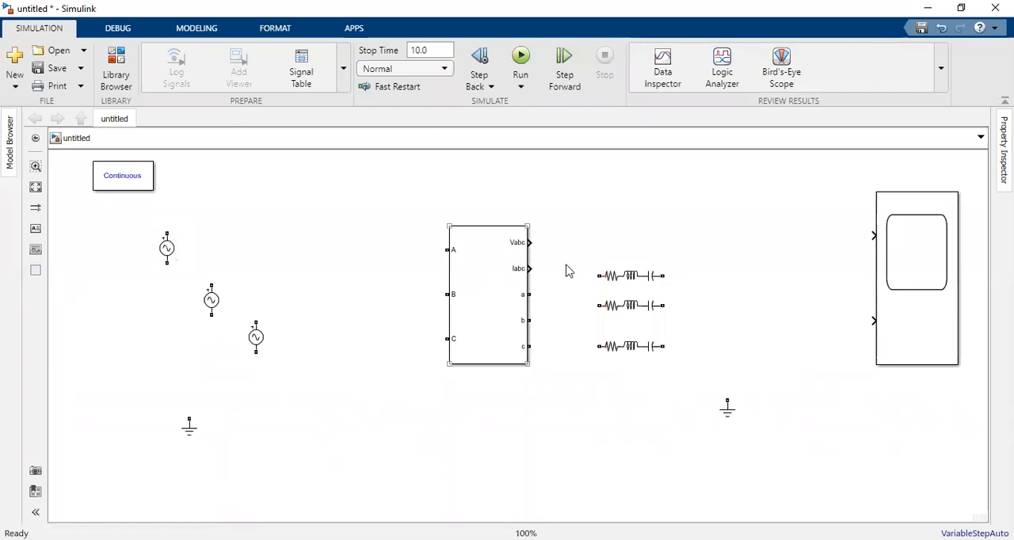
click(166, 231)
drag(166, 230, 392, 249)
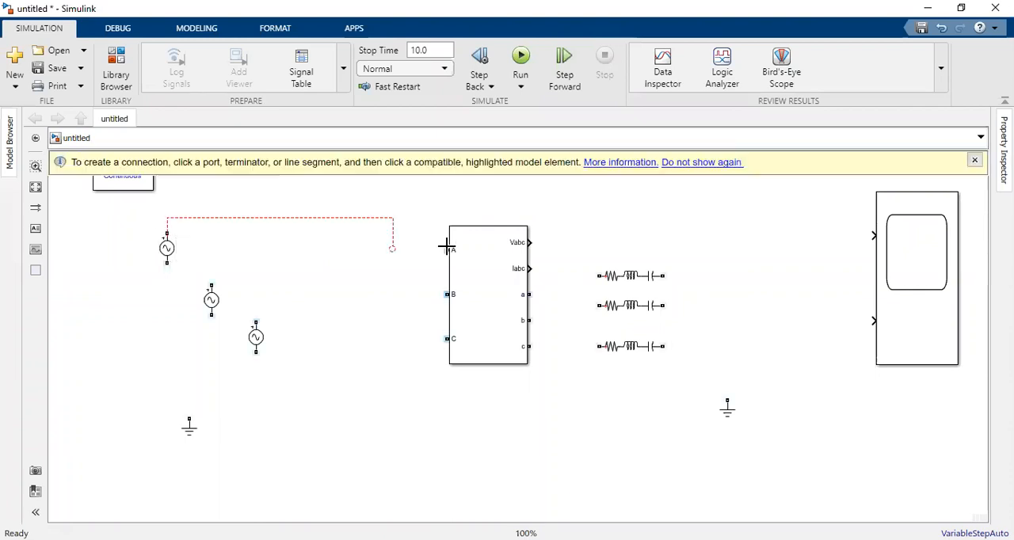
click(167, 263)
click(210, 284)
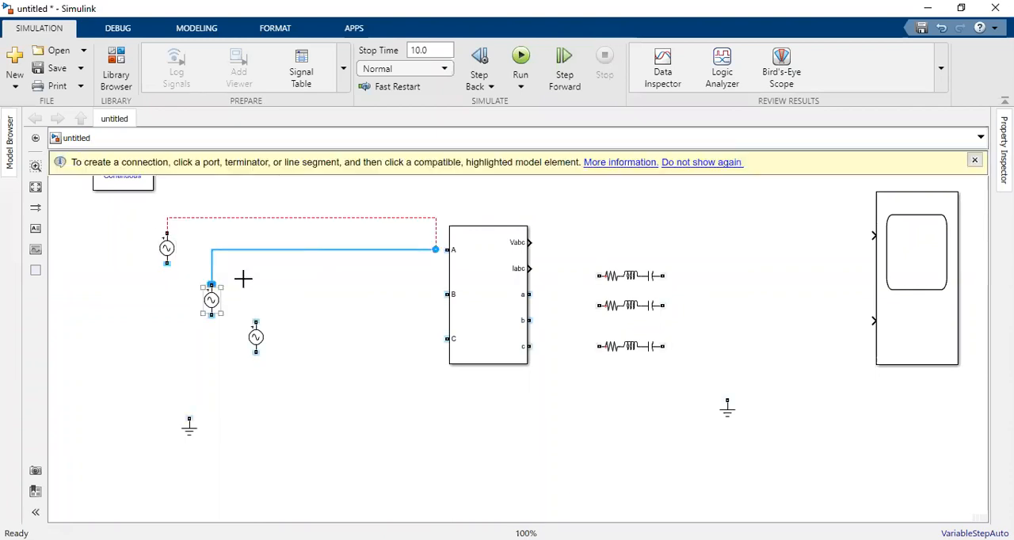
click(446, 295)
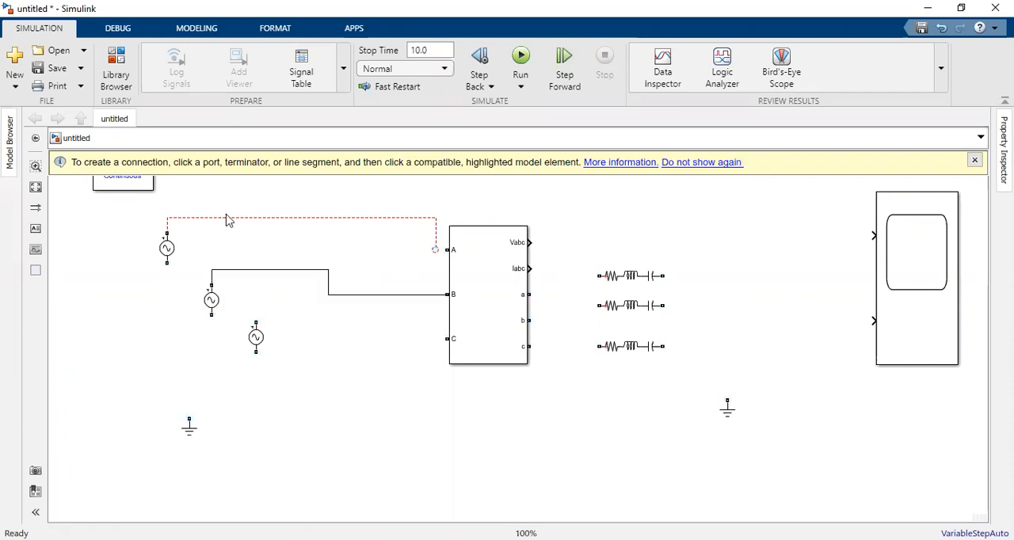
Step: Delete the dangling line from the first voltage source and reconnect its upper terminal to measurement input A
click(228, 219)
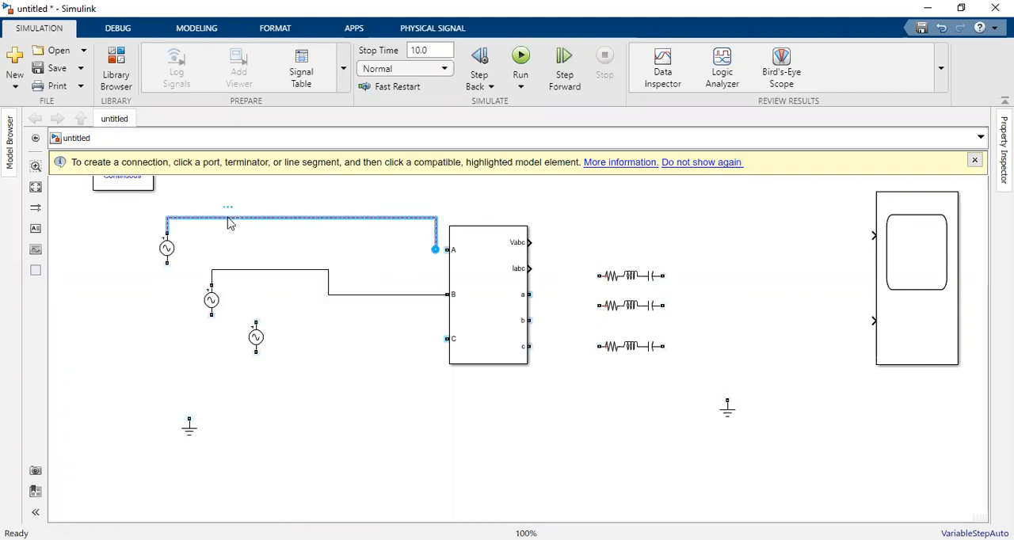
key(Delete)
click(166, 248)
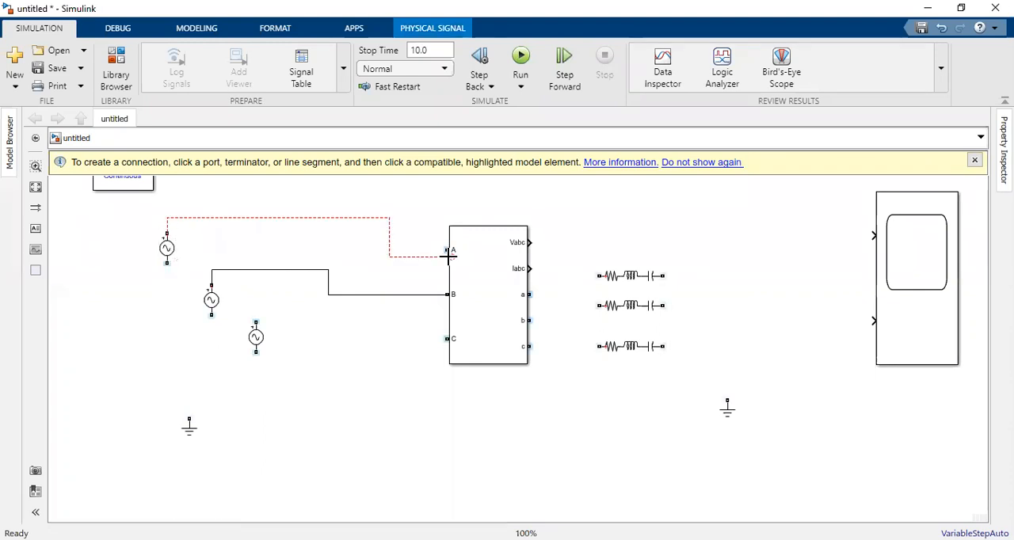
Step: Wire the third voltage source's upper terminal to measurement input C and shift the source and its wire slightly downward
click(256, 324)
drag(437, 342, 447, 340)
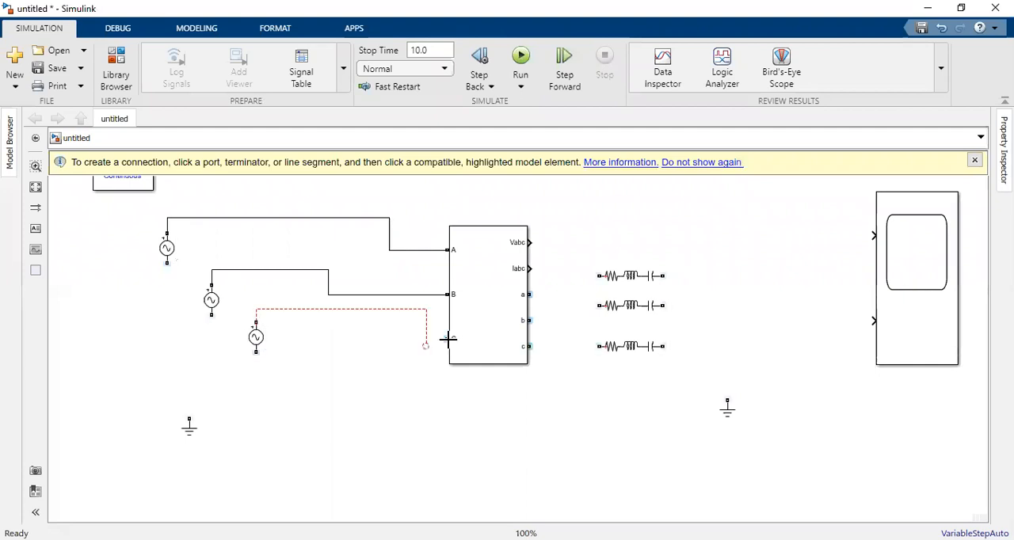
click(256, 355)
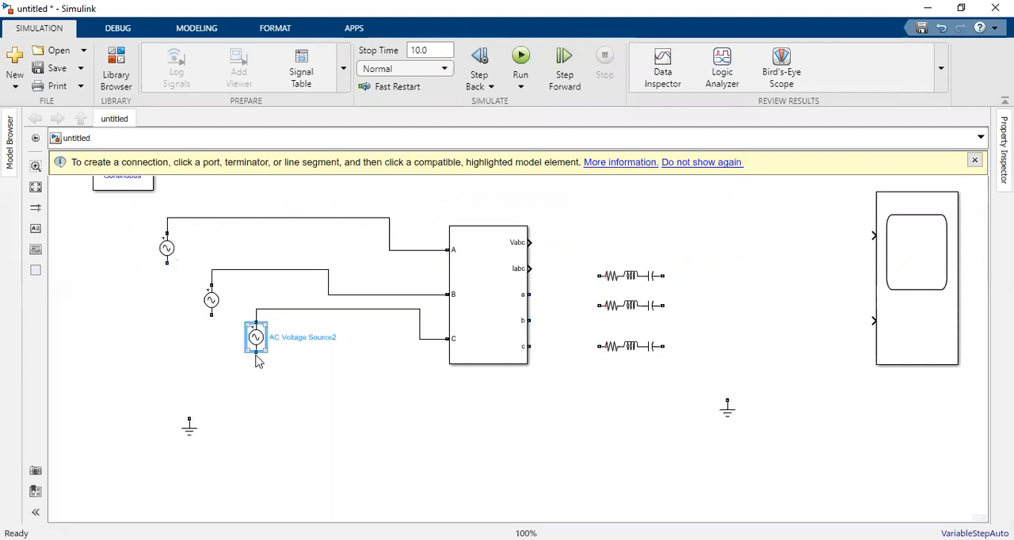
key(Down)
key(Down)
key(Down)
drag(286, 311, 286, 324)
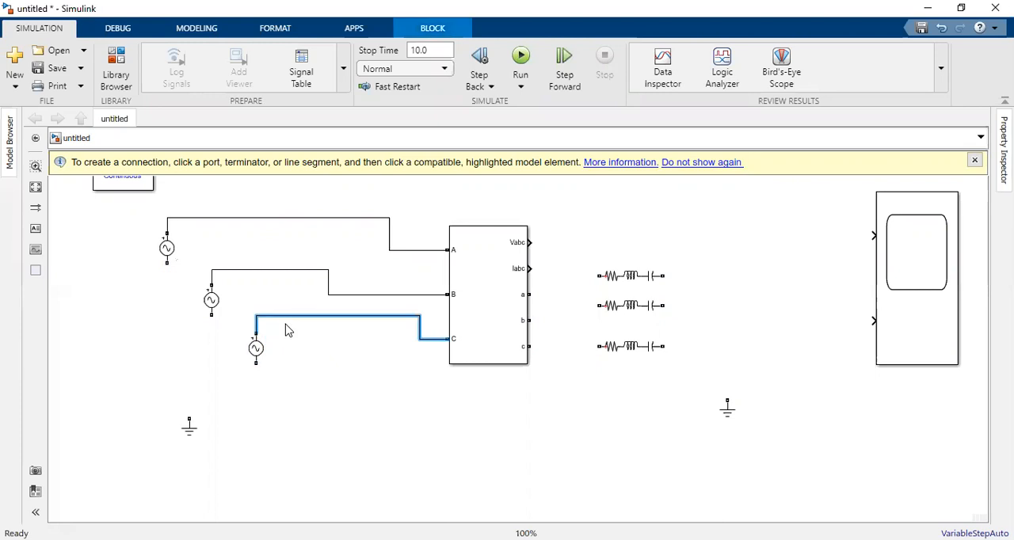
Step: Join the lower terminals of all three voltage sources with a common line just above the Ground block
click(168, 419)
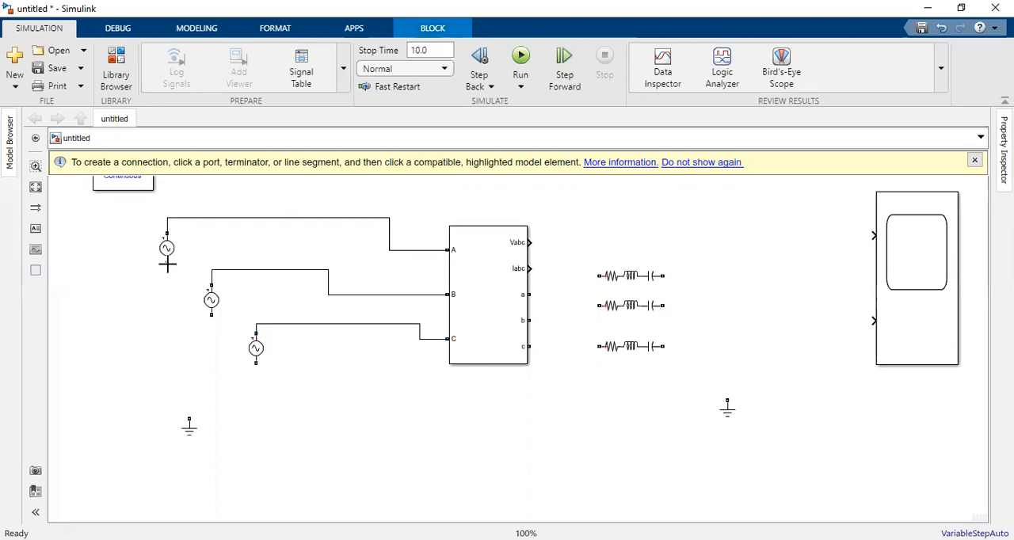
drag(166, 264, 164, 349)
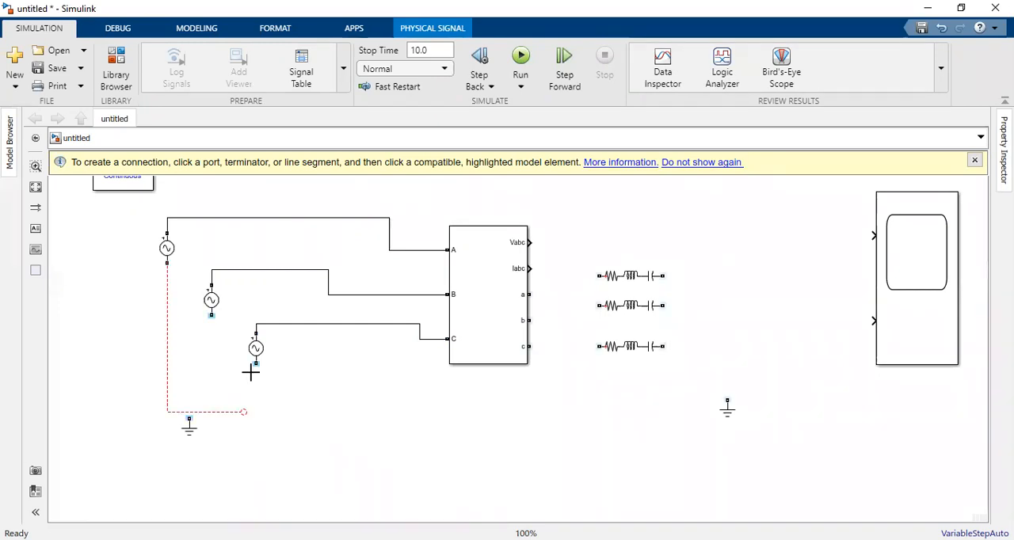
click(256, 363)
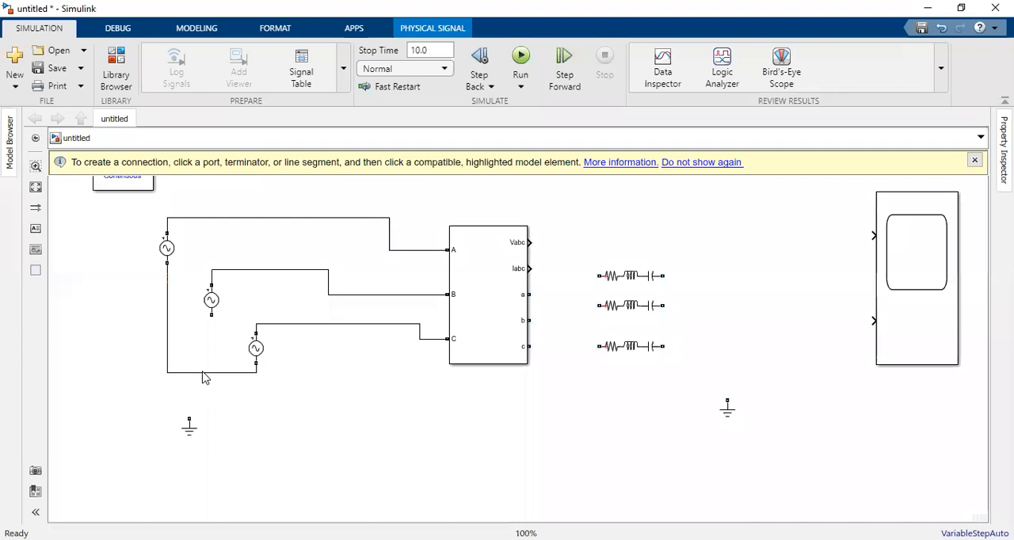
click(205, 399)
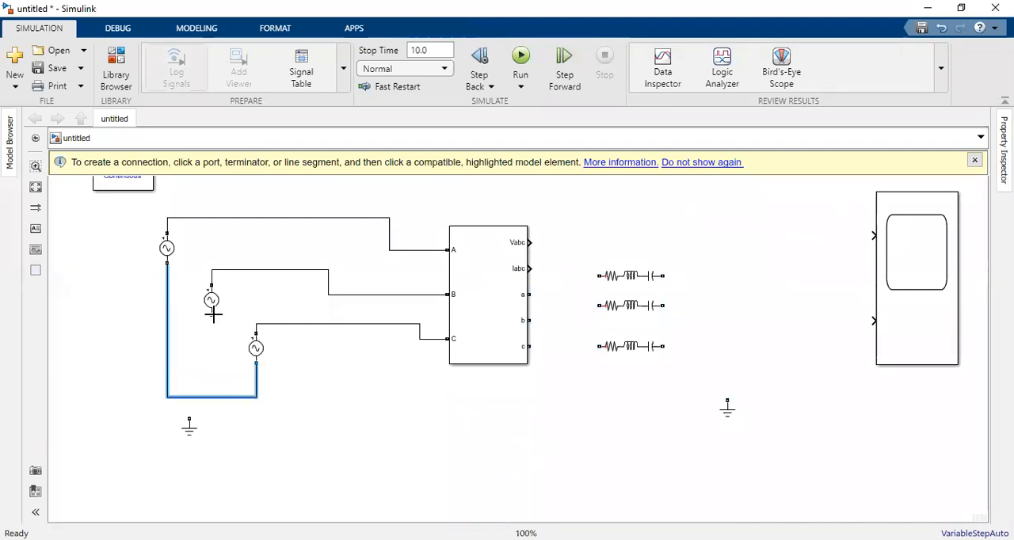
drag(211, 314, 211, 397)
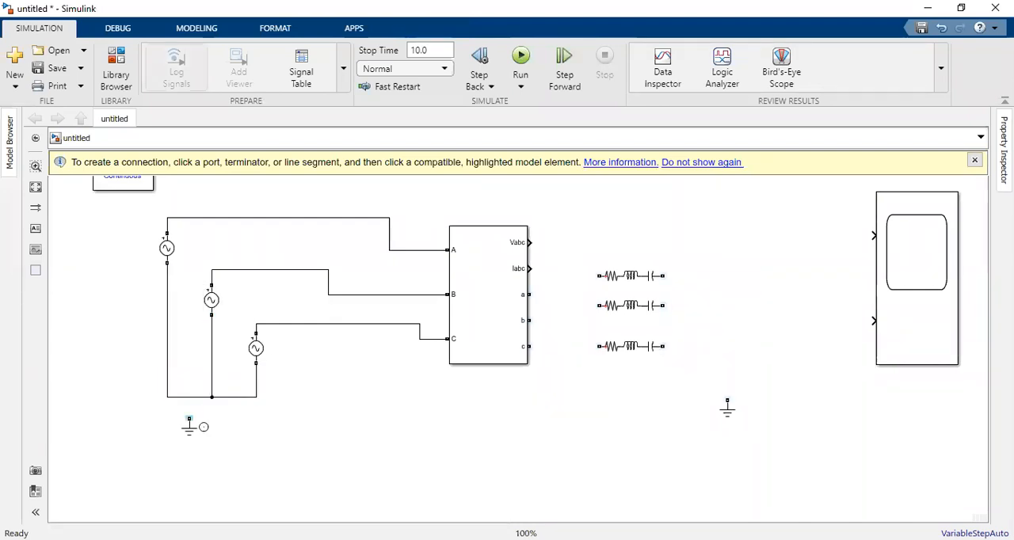
Step: Enlarge the source-side Ground block and attach it to the sources' common line below the second source
click(190, 430)
drag(194, 439, 216, 428)
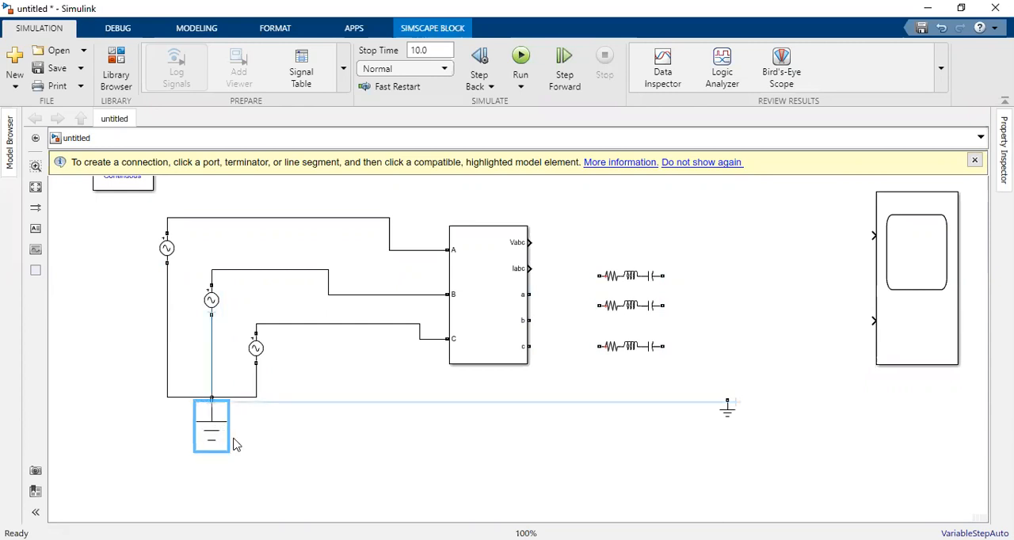
click(203, 329)
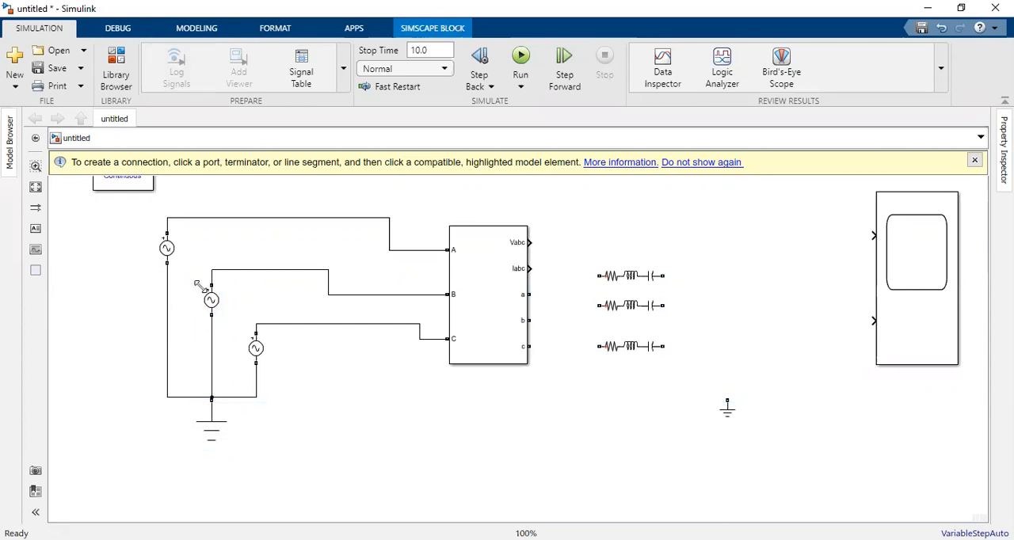
Step: Enlarge each of the three AC voltage source symbols slightly, keeping them wired in place
click(170, 255)
drag(176, 281, 181, 291)
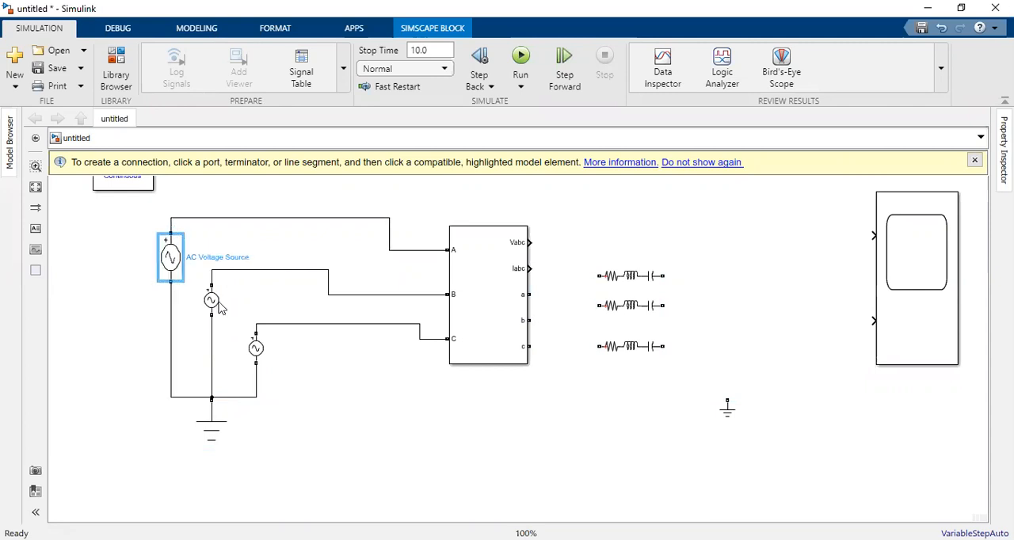
drag(221, 314, 228, 321)
drag(238, 283, 238, 271)
drag(221, 307, 219, 286)
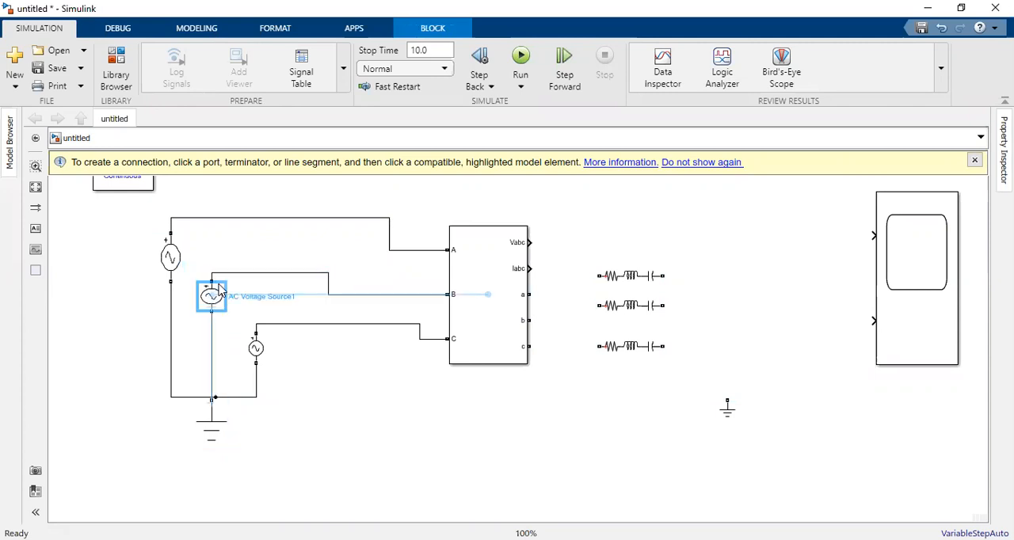
click(259, 356)
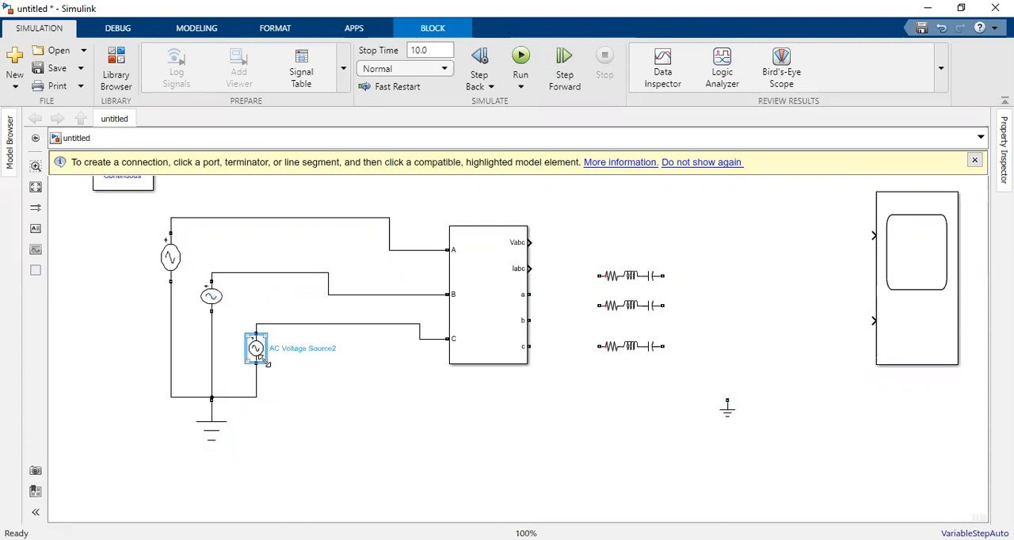
drag(272, 366, 277, 370)
click(422, 437)
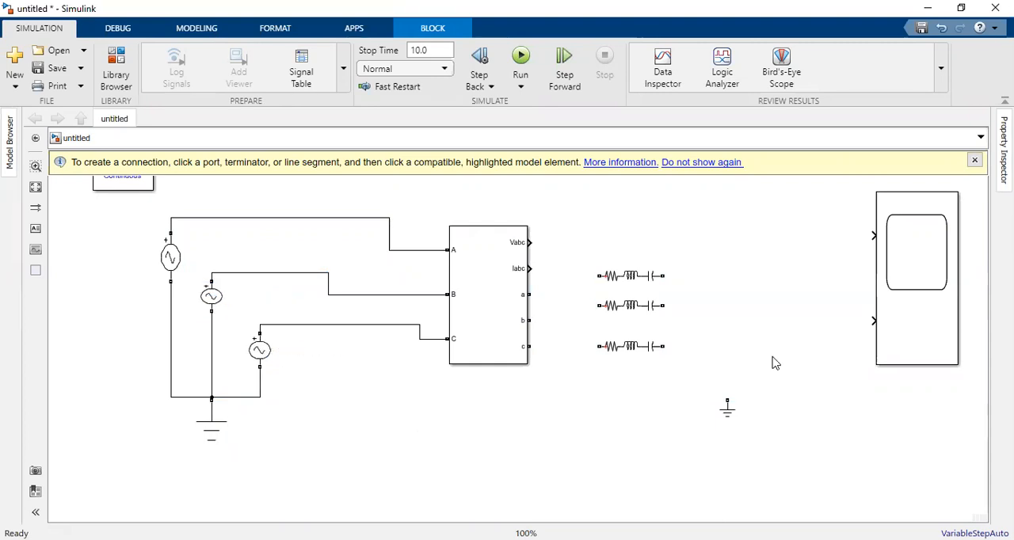
Step: Connect measurement outputs a, b and c to the near ends of the top, middle and bottom RLC branches
drag(529, 294, 591, 273)
drag(529, 320, 599, 306)
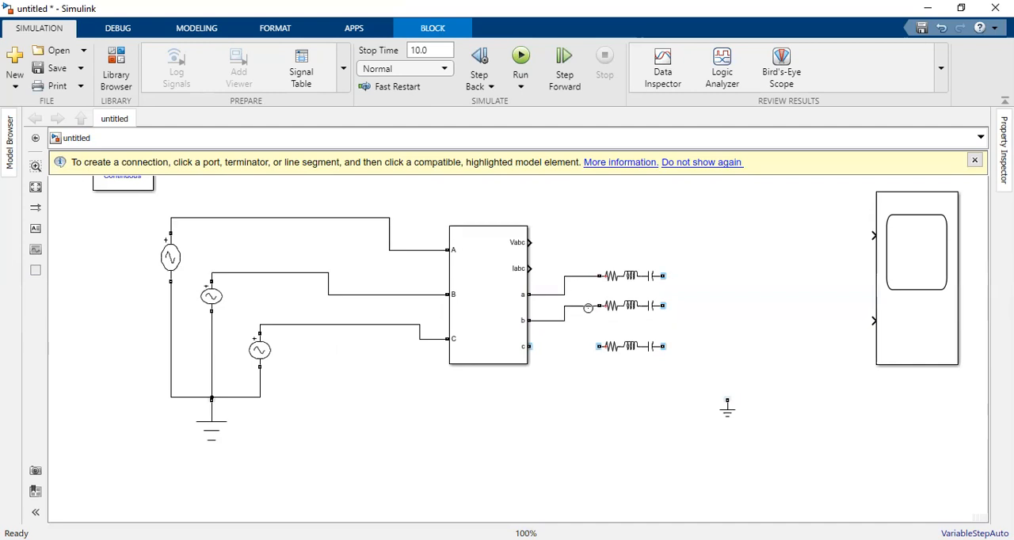
click(529, 346)
drag(529, 346, 599, 347)
Step: Join the far ends of the three RLC branches at a common node
click(664, 340)
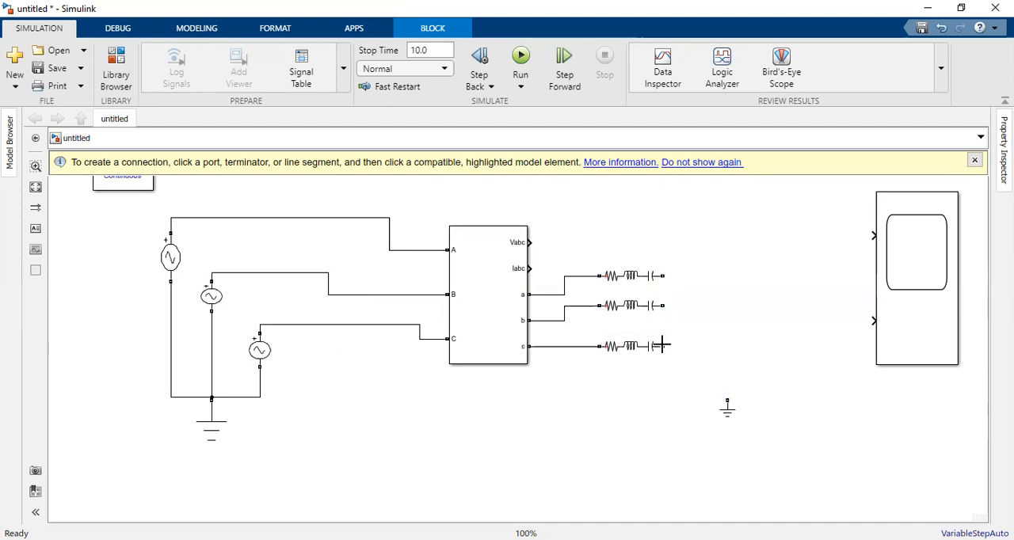
click(659, 276)
drag(673, 318, 670, 347)
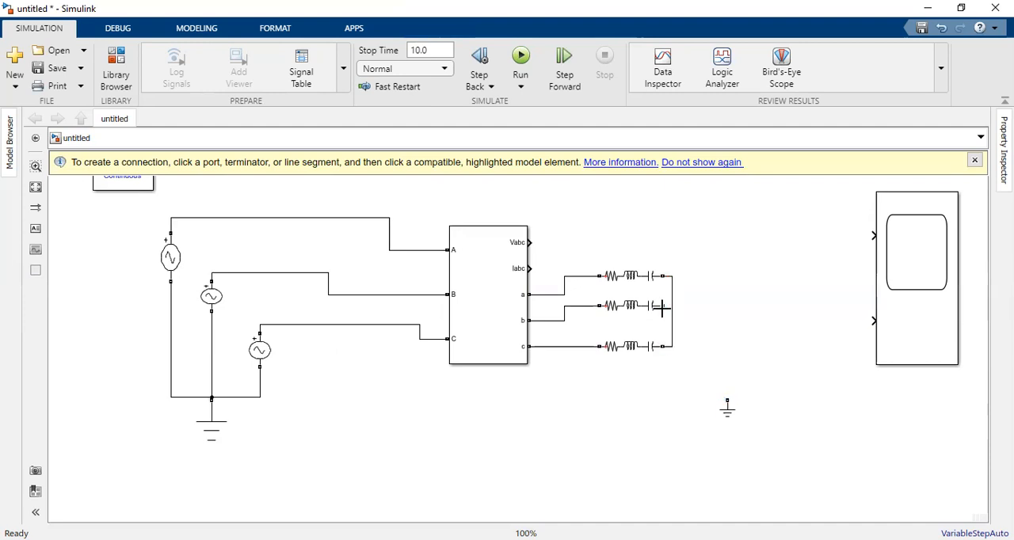
drag(662, 305, 674, 305)
Step: Move the load-side Ground block closer to the RLC branches and connect it to their common node
click(726, 406)
mouse_move(734, 413)
mouse_down()
mouse_move(702, 370)
mouse_move(706, 377)
mouse_up()
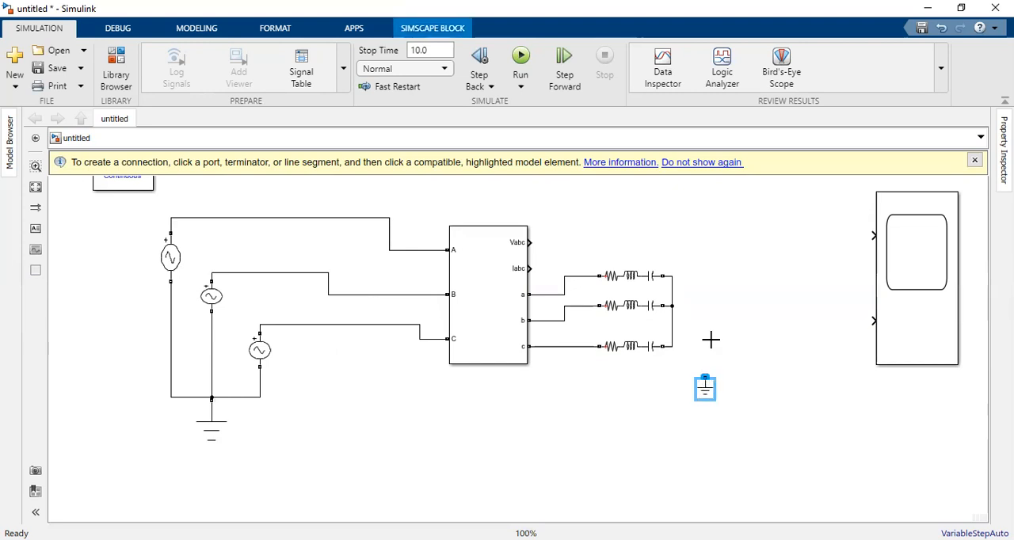
click(678, 305)
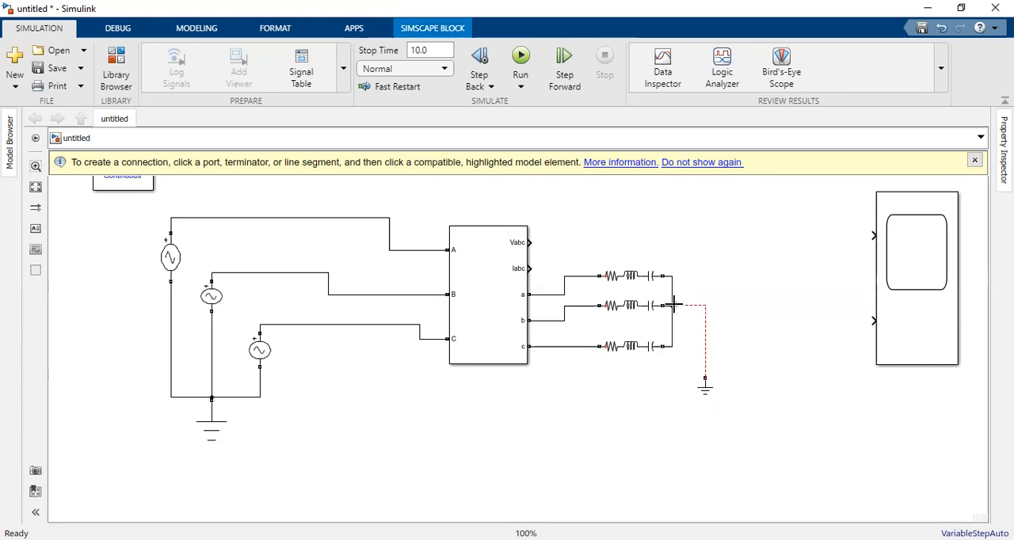
click(673, 304)
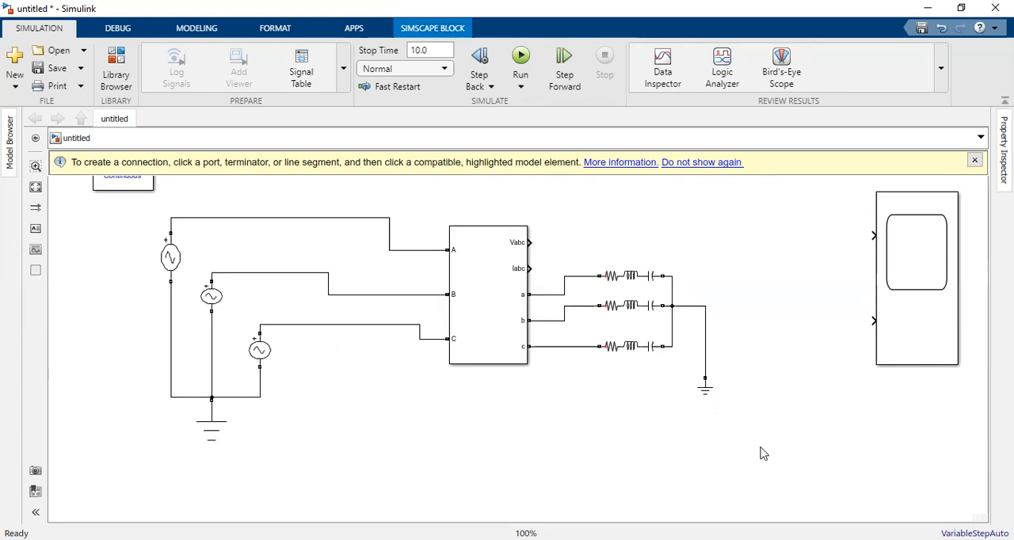
Step: Connect the Vabc output to the Scope's first input and reroute the line above the RLC branches
click(530, 242)
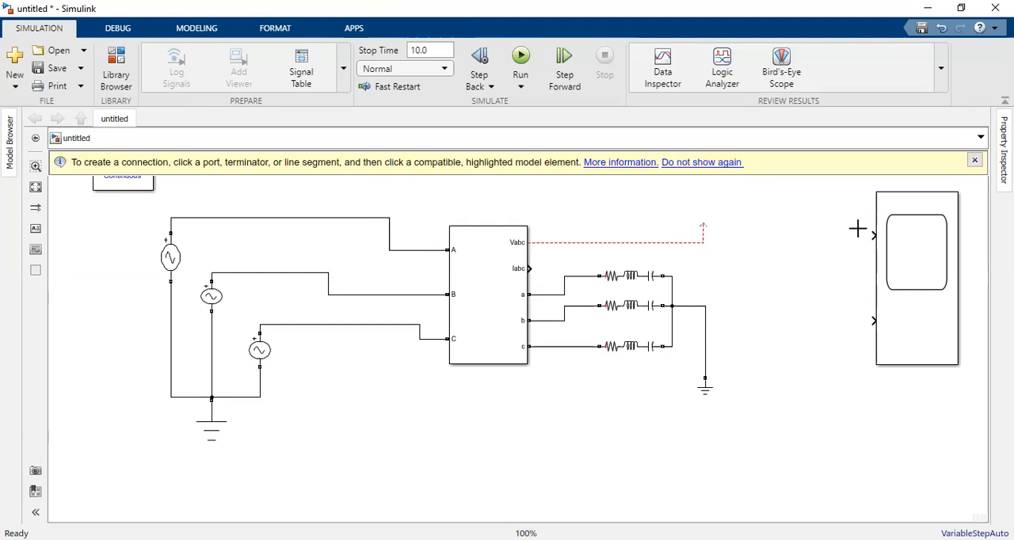
click(872, 232)
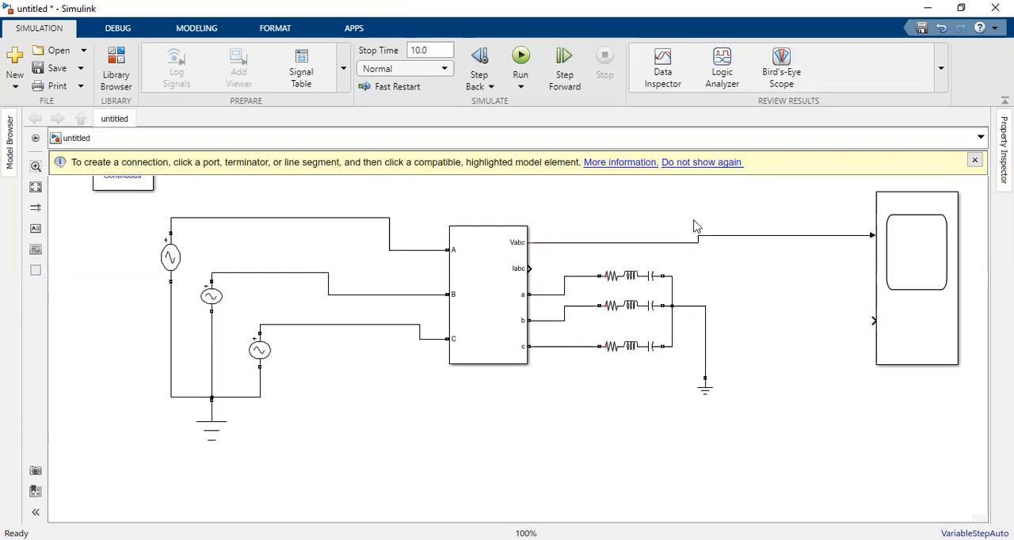
drag(694, 241, 698, 207)
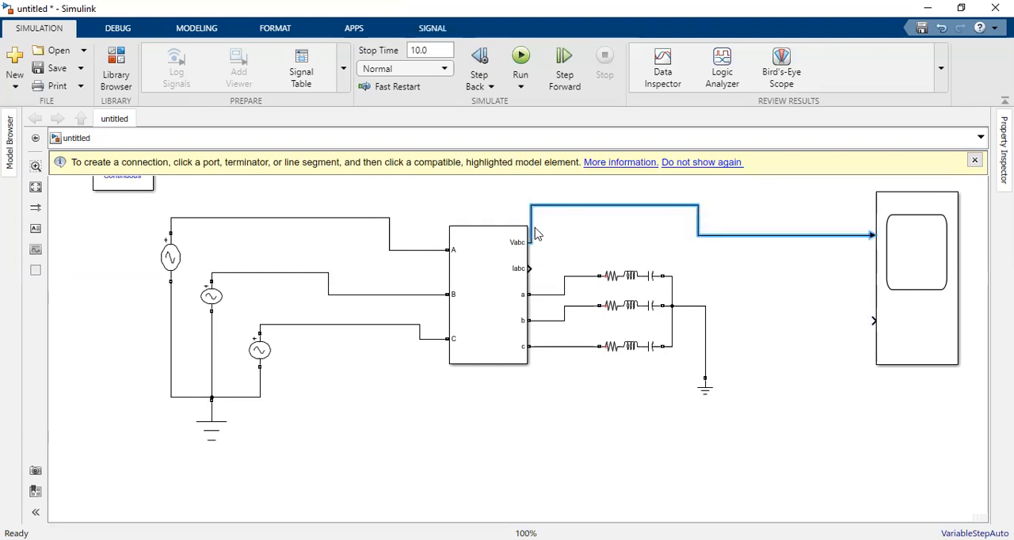
drag(531, 228, 572, 228)
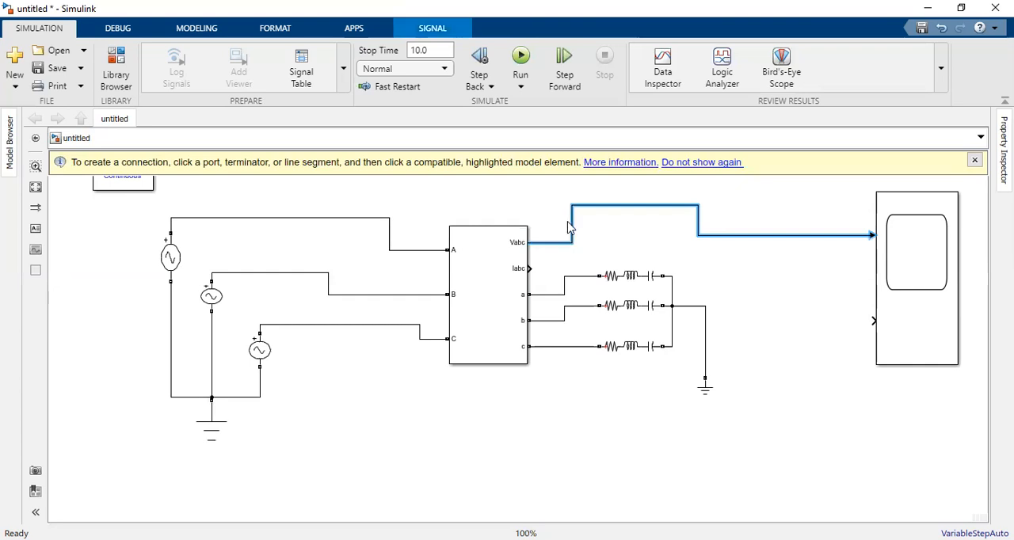
Step: Connect the Iabc output to the Scope's second input and reroute the line above the RLC branches
click(531, 268)
click(869, 321)
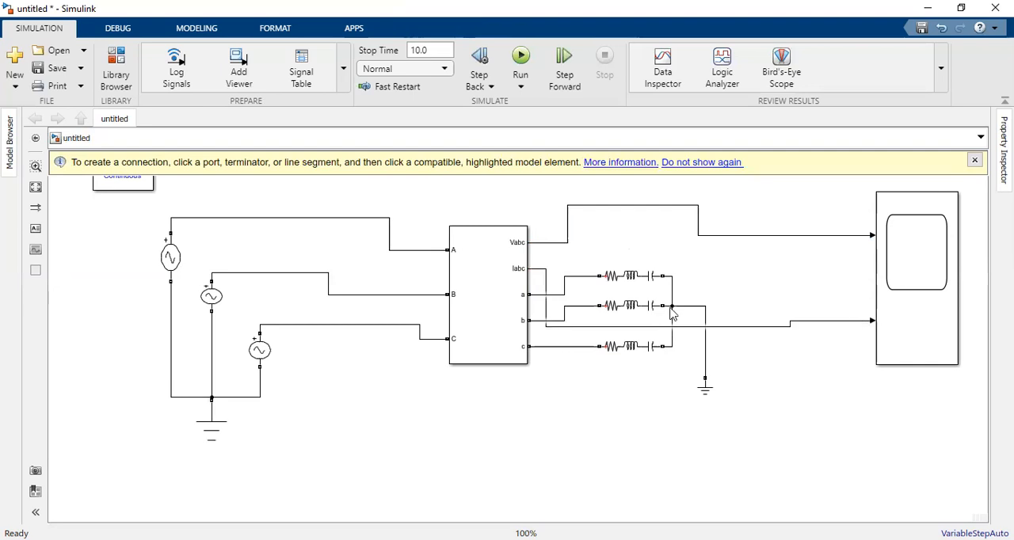
drag(678, 326, 678, 261)
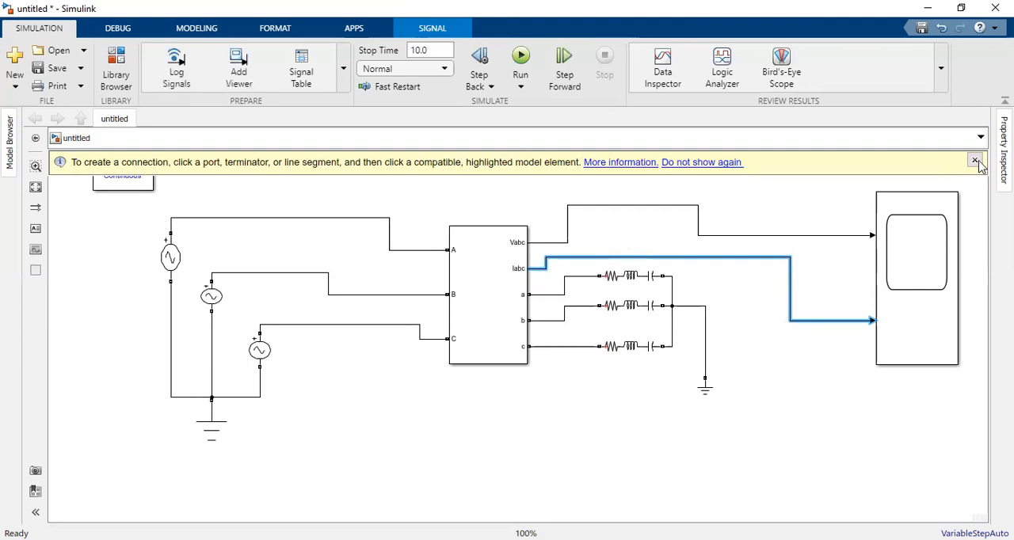
Step: Set the frequency of the phase A AC voltage source to 50 Hz
click(170, 259)
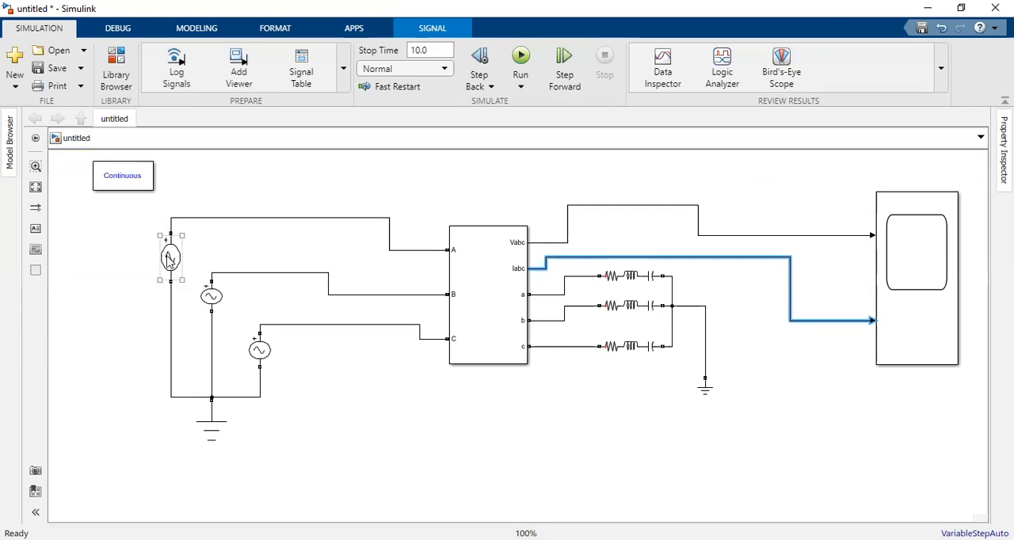
click(170, 260)
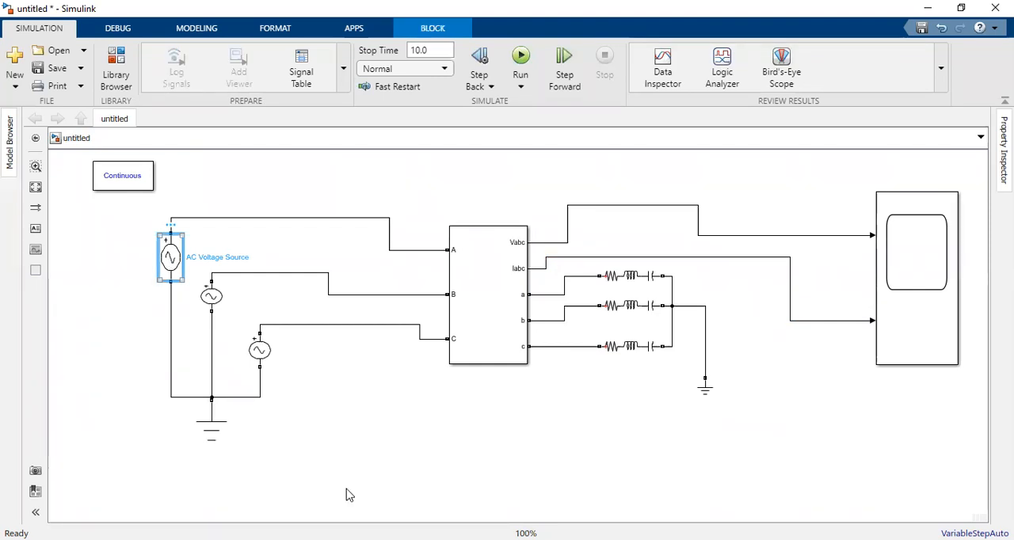
key(Return)
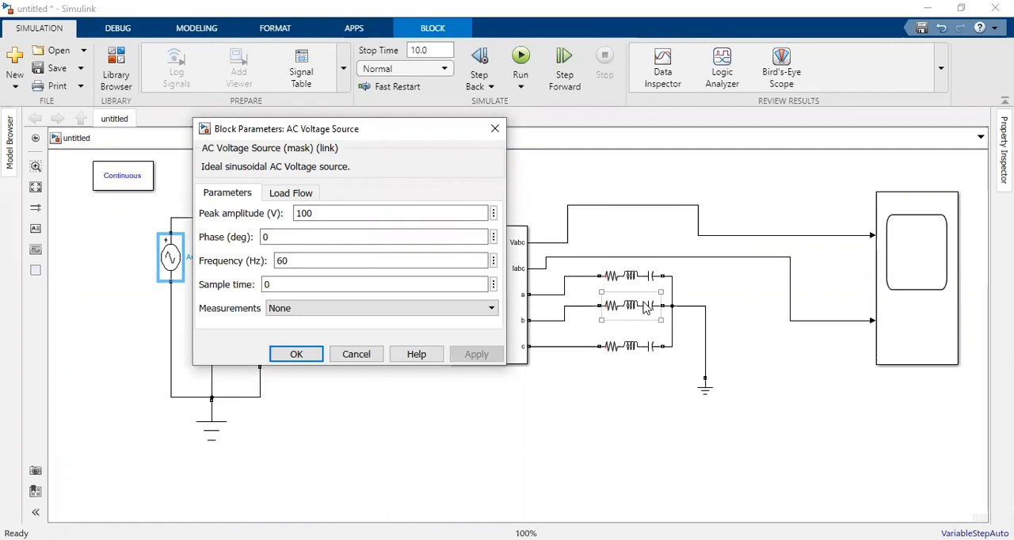
double_click(302, 262)
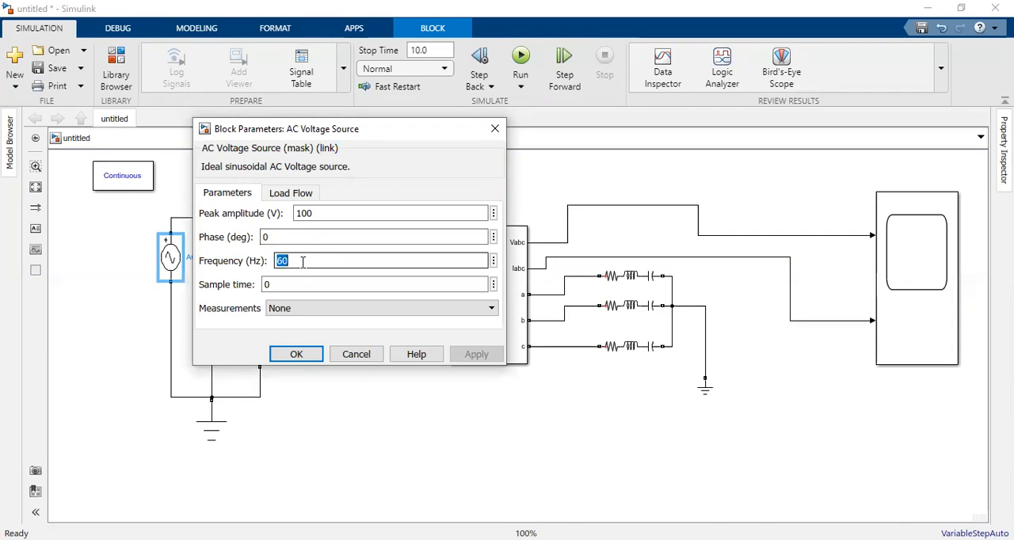
text(50)
click(476, 355)
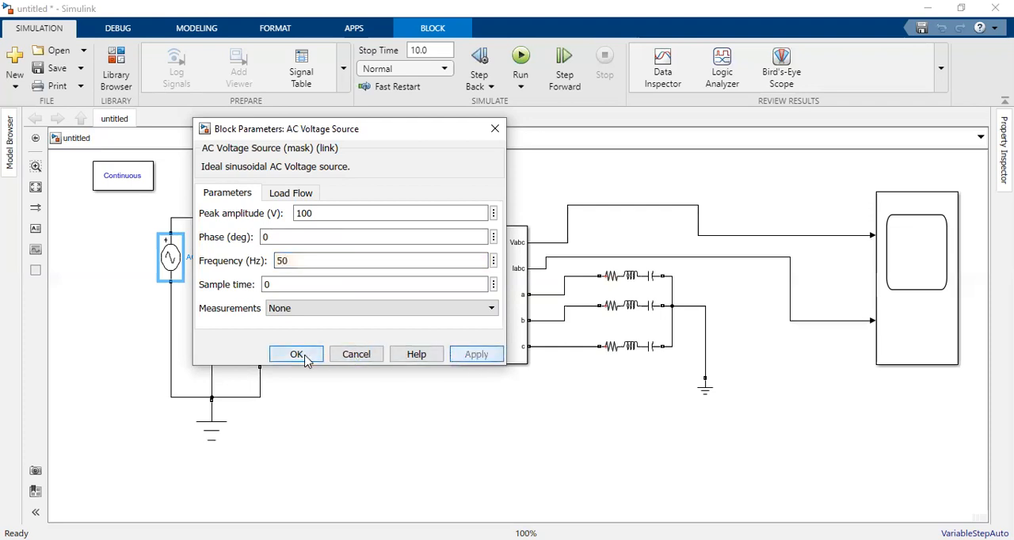
click(297, 354)
Step: Set the phase B AC voltage source to a frequency of 50 Hz and a phase of -120 degrees
click(216, 304)
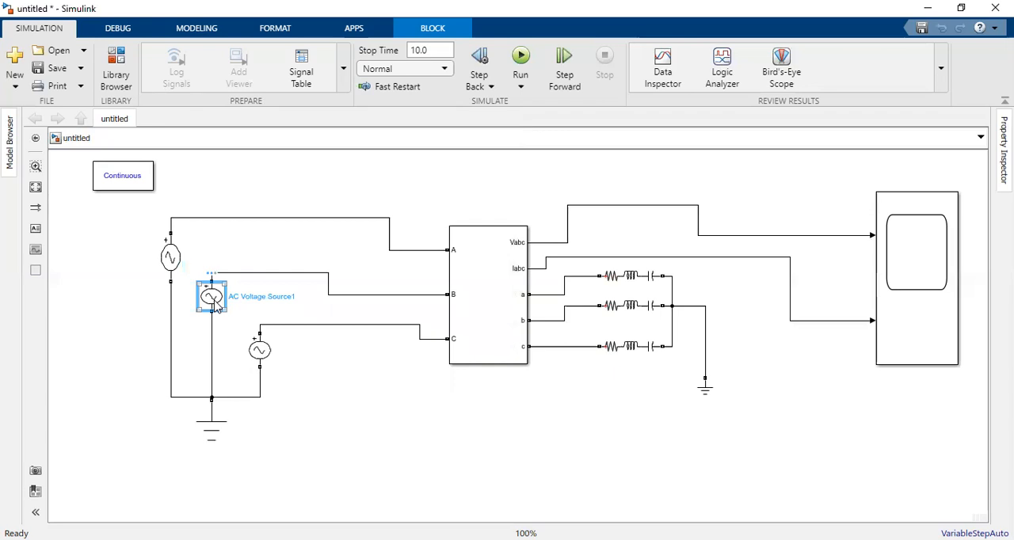
double_click(215, 305)
double_click(350, 299)
text(50)
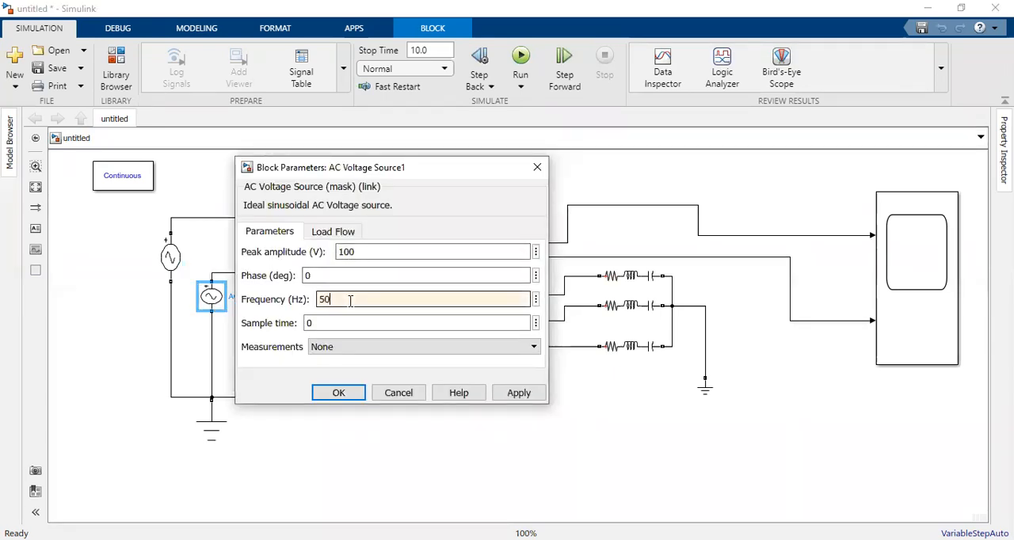
double_click(335, 276)
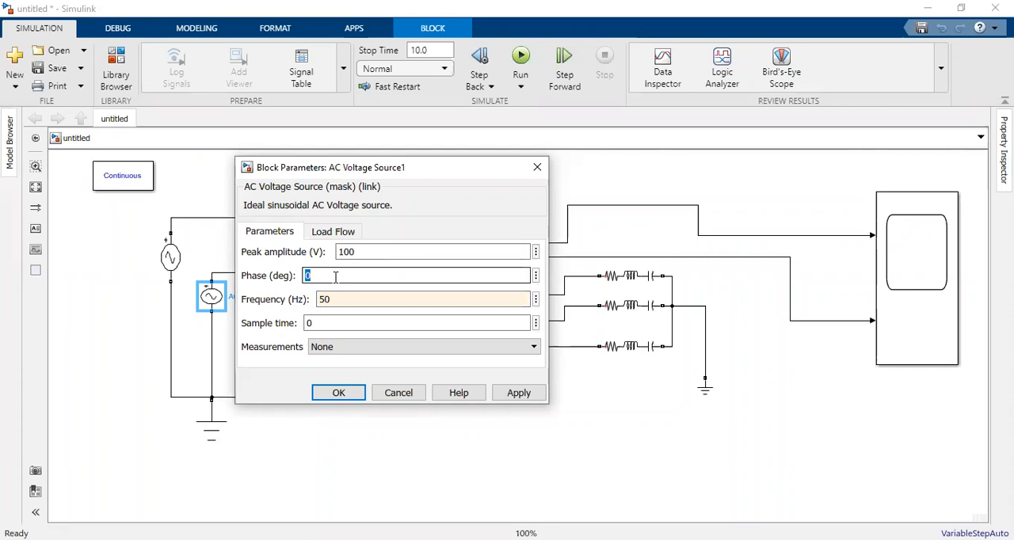
text(-120)
click(518, 393)
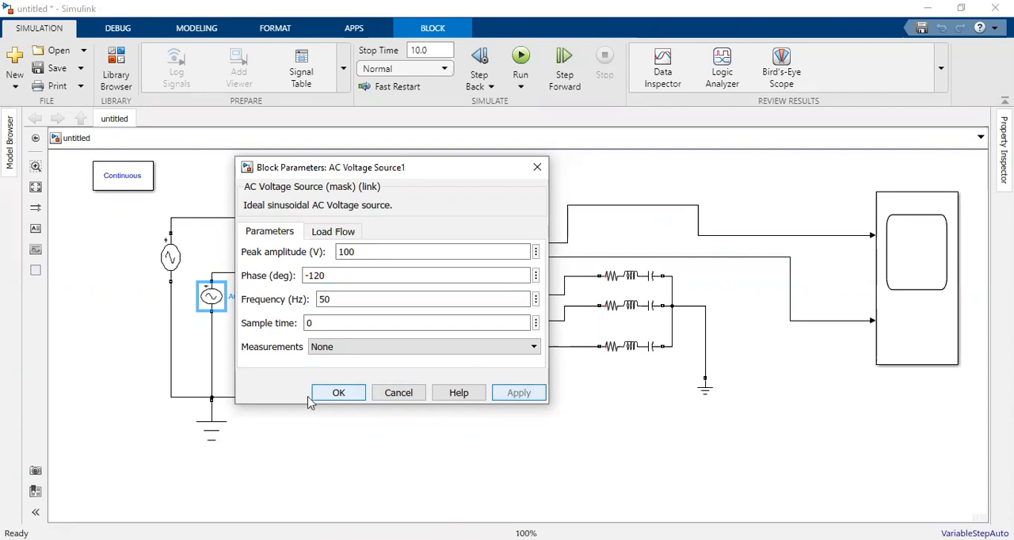
click(314, 399)
Step: Set the phase C AC voltage source to a phase of 120 degrees and a frequency of 50 Hz
click(259, 355)
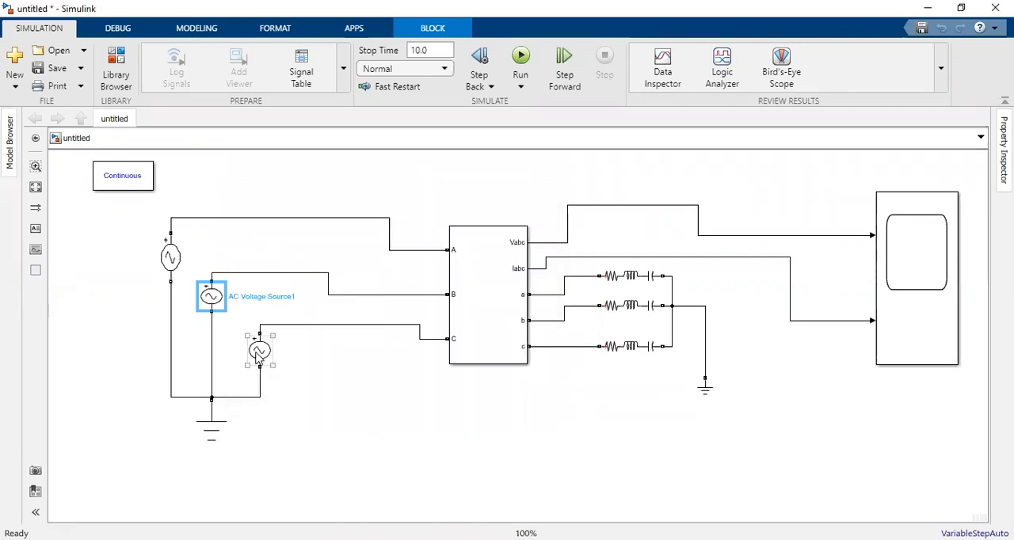
click(259, 356)
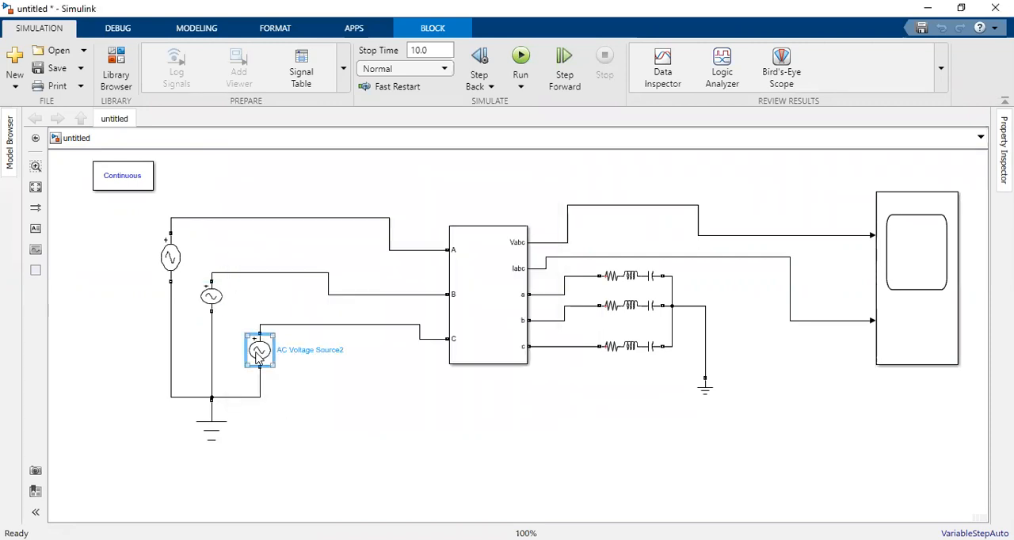
double_click(256, 355)
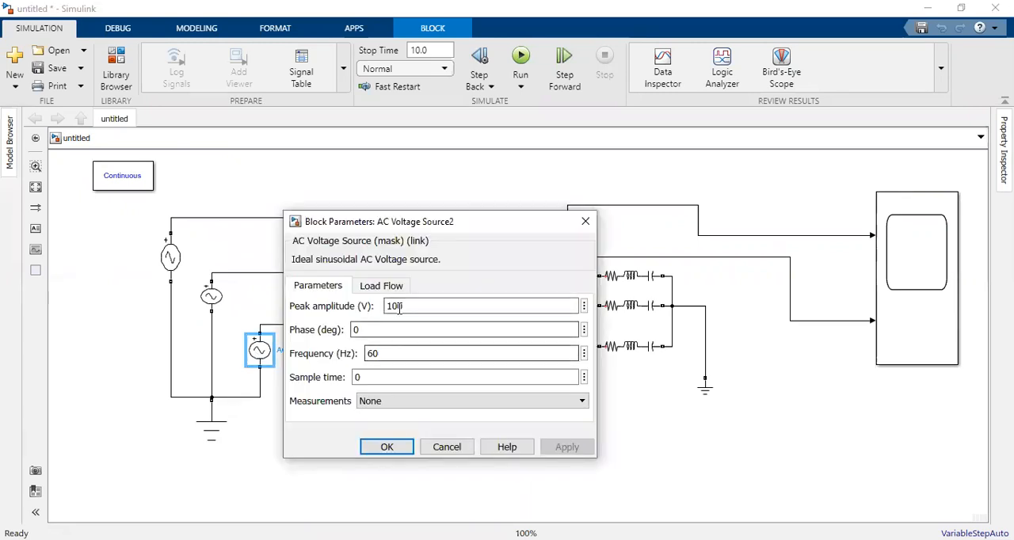
click(391, 330)
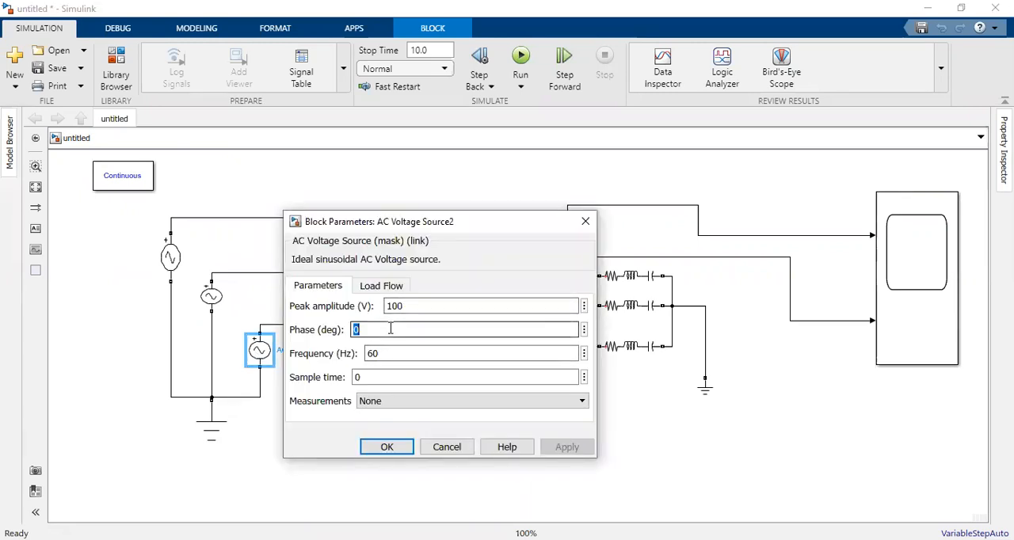
text(120)
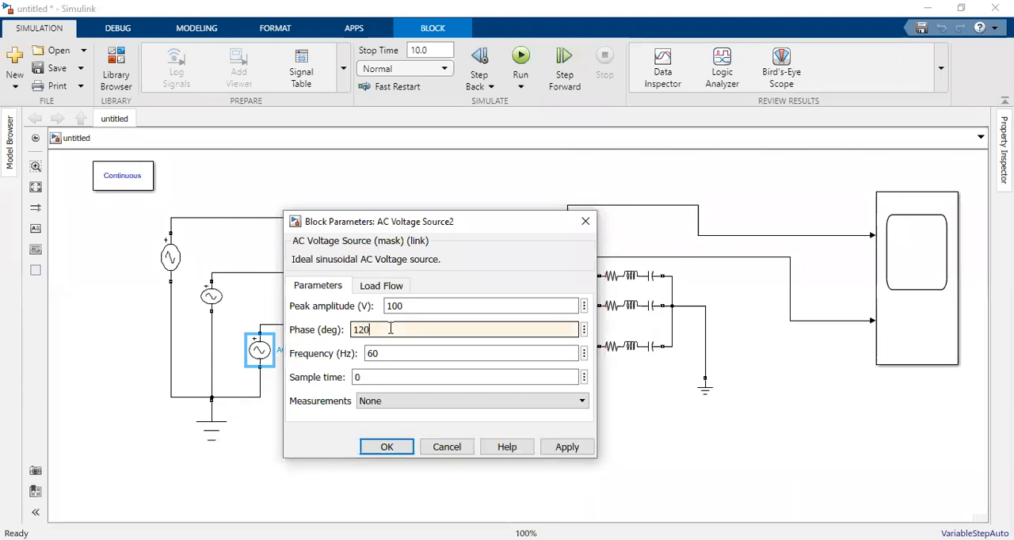
double_click(393, 353)
text(50)
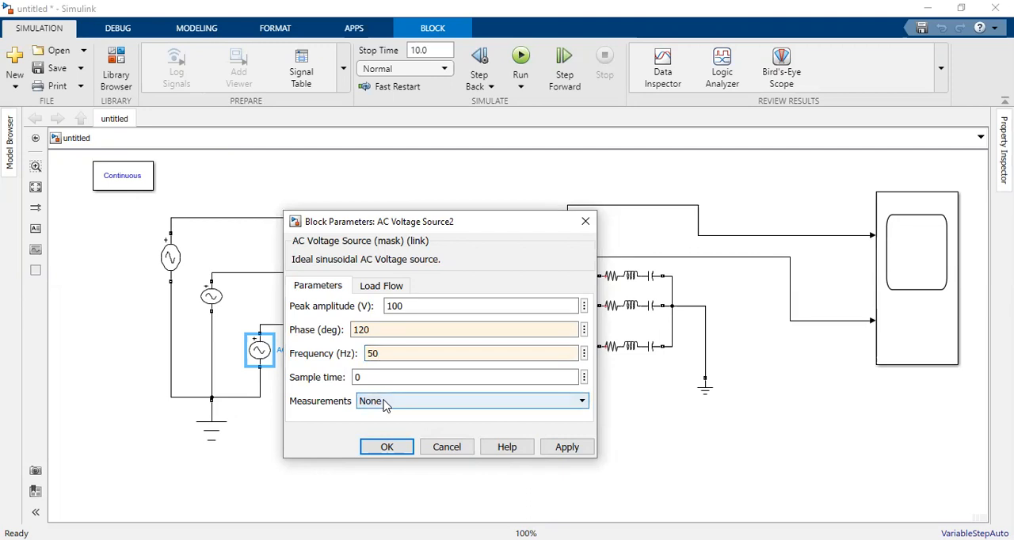
click(565, 447)
click(387, 447)
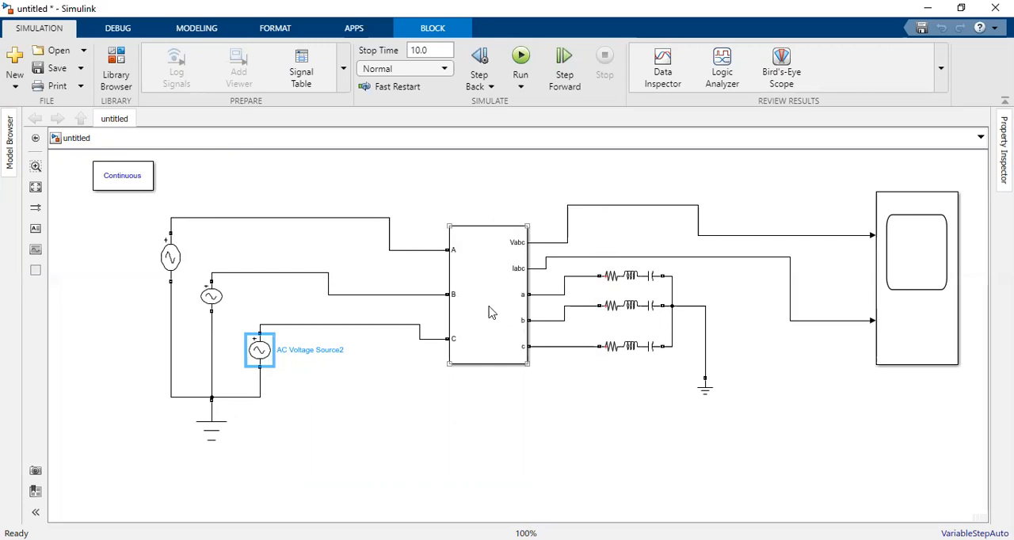
Step: Check the Three-Phase V-I Measurement block's parameters and enlarge the load-side Ground block
double_click(489, 311)
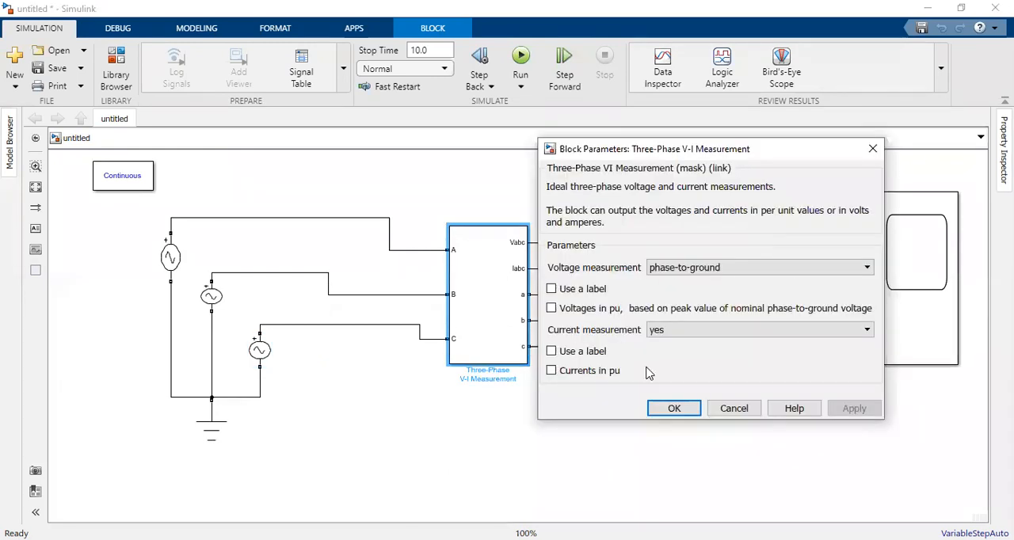
click(873, 151)
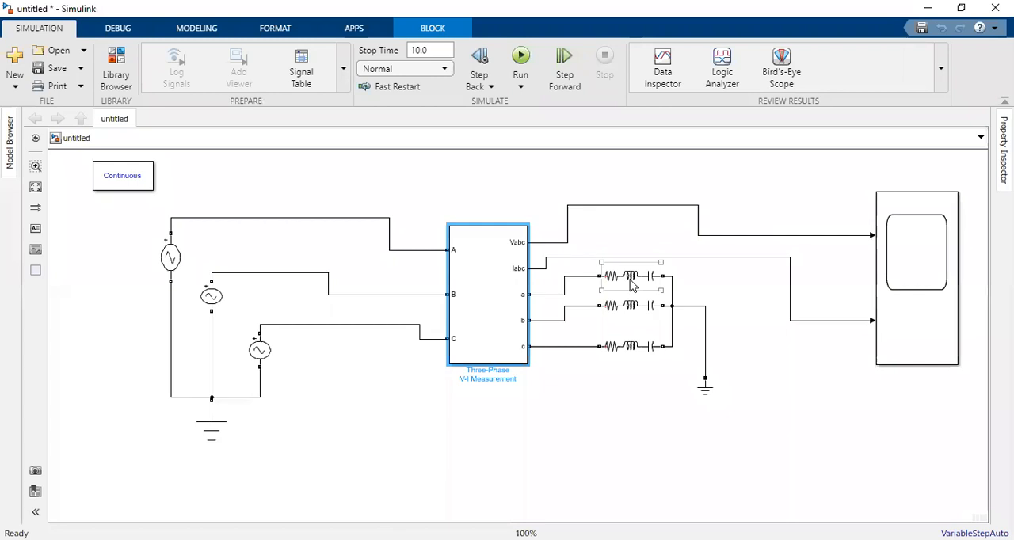
click(705, 388)
drag(715, 403, 728, 417)
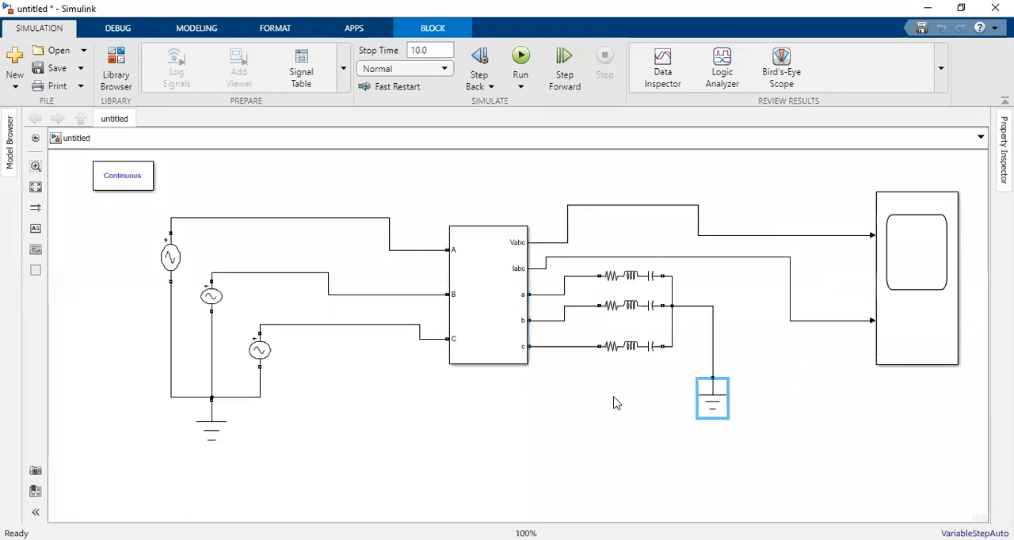
Step: Change the series RLC branch on output a to branch type R with a resistance of 20 ohms
double_click(632, 277)
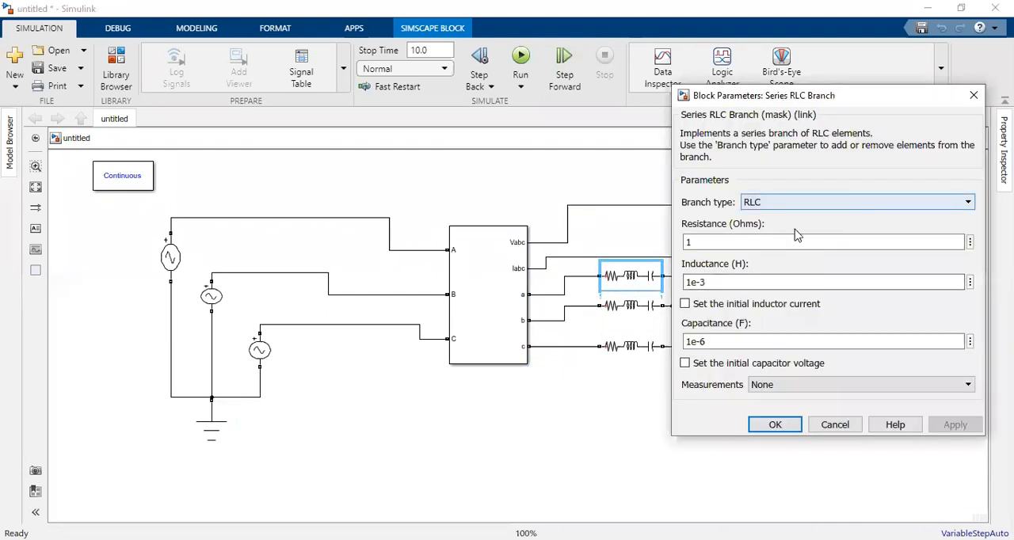
click(794, 229)
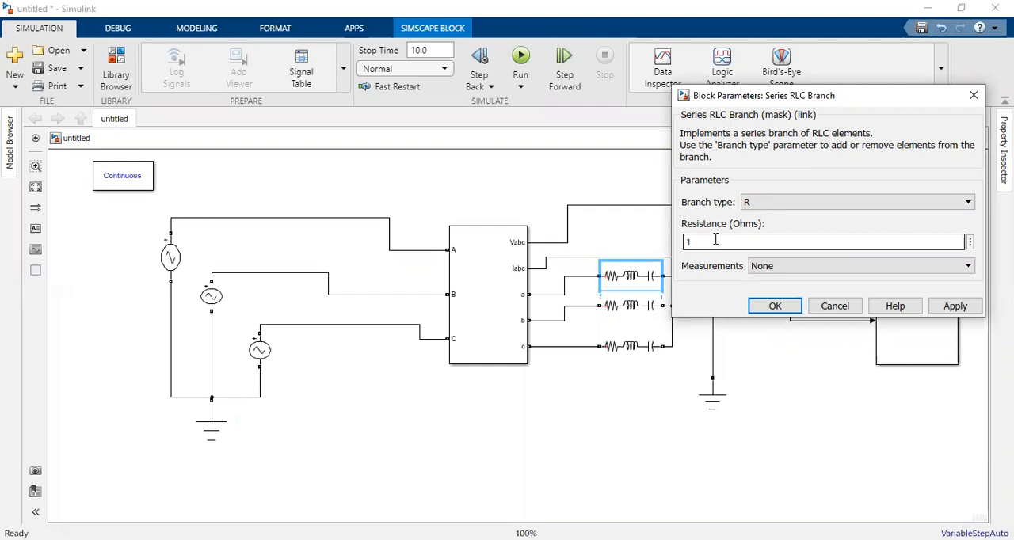
double_click(753, 240)
text(20)
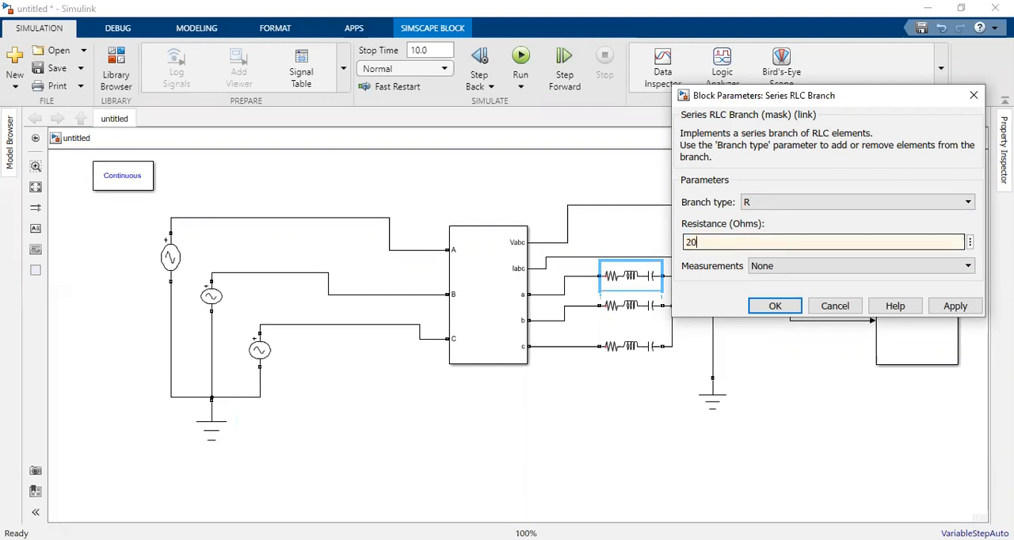
click(965, 311)
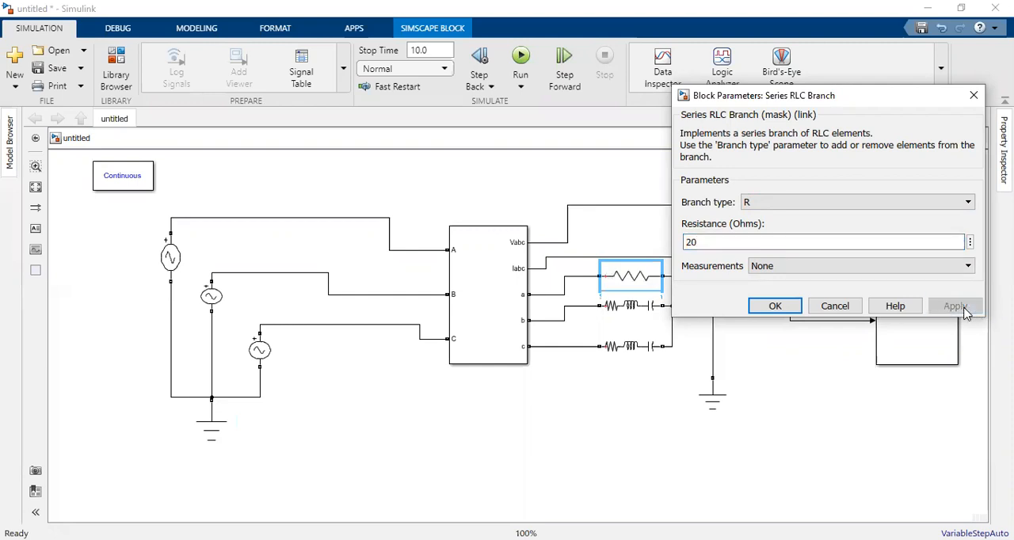
click(774, 305)
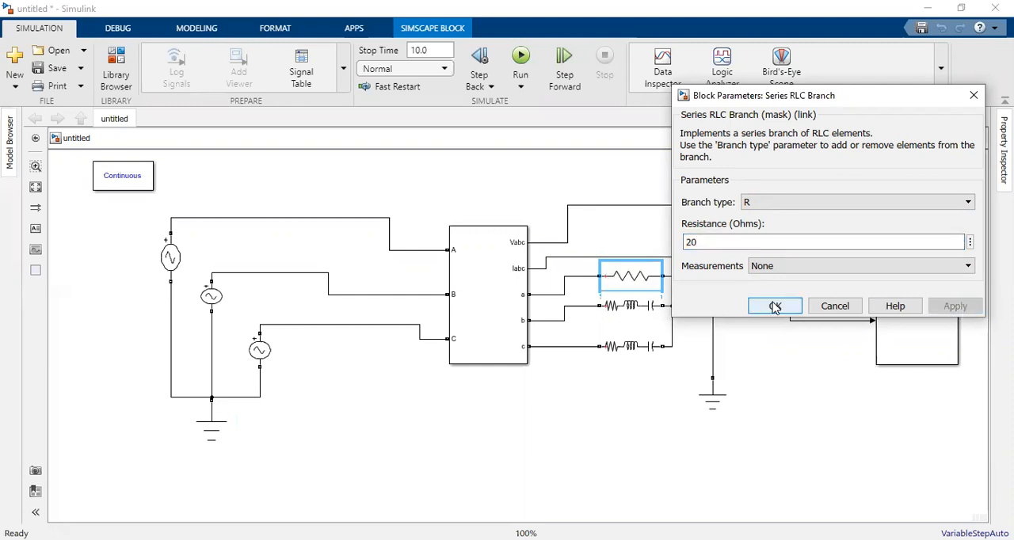
Step: Change the series RLC branch on output b to branch type R with a resistance of 20 ohms
click(631, 309)
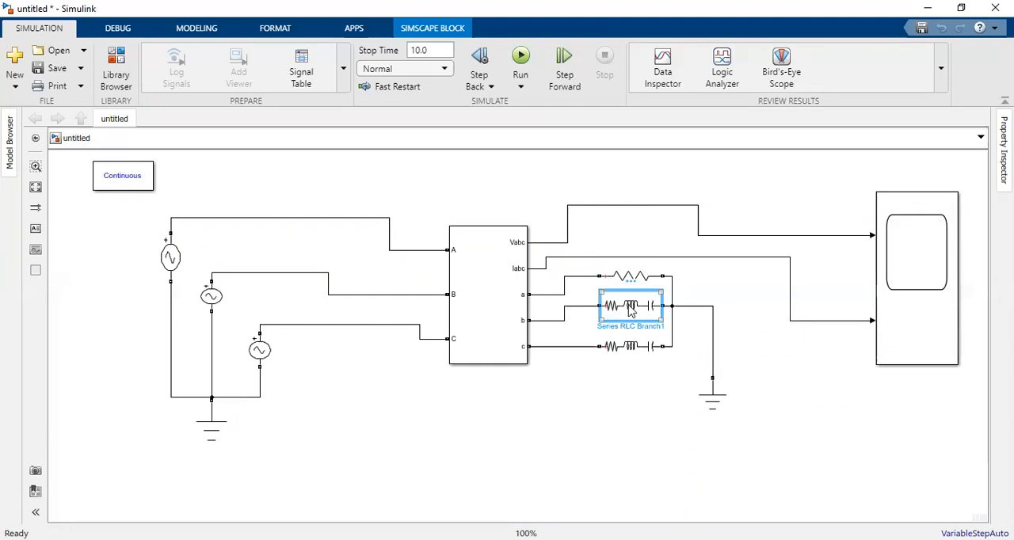
double_click(632, 309)
click(817, 231)
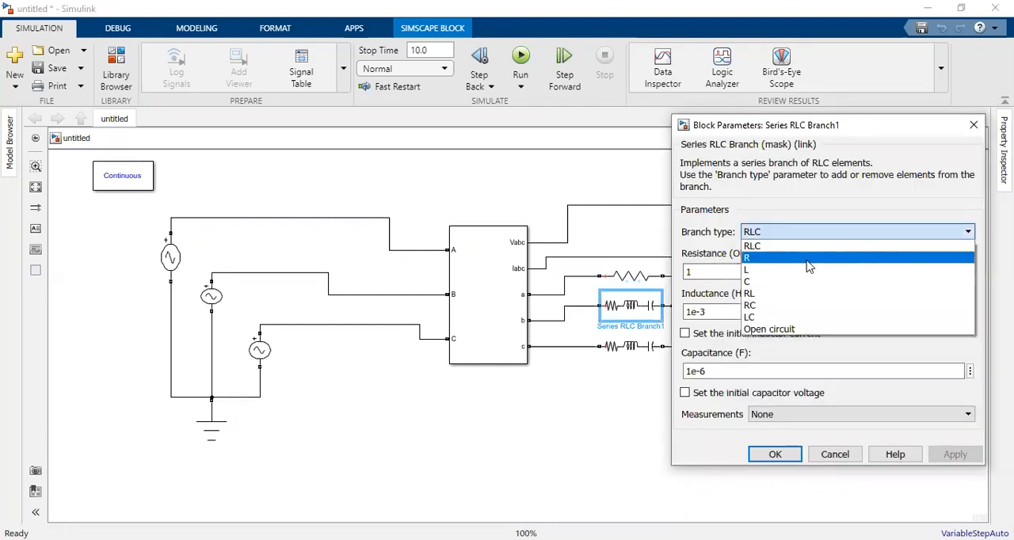
click(806, 259)
double_click(808, 272)
text(20)
click(951, 338)
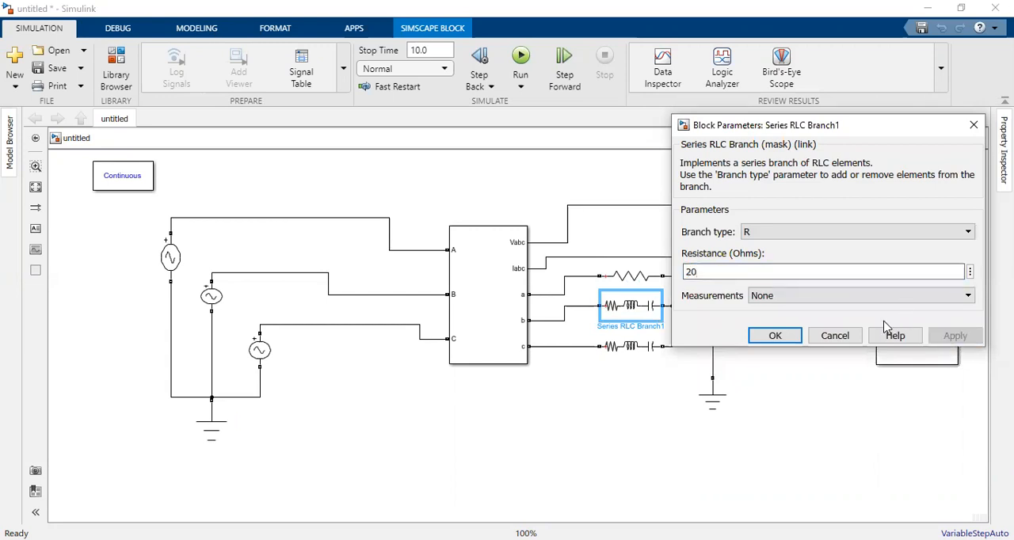
click(775, 336)
Step: Change the series RLC branch on output c to branch type R with a resistance of 20 ohms
click(631, 357)
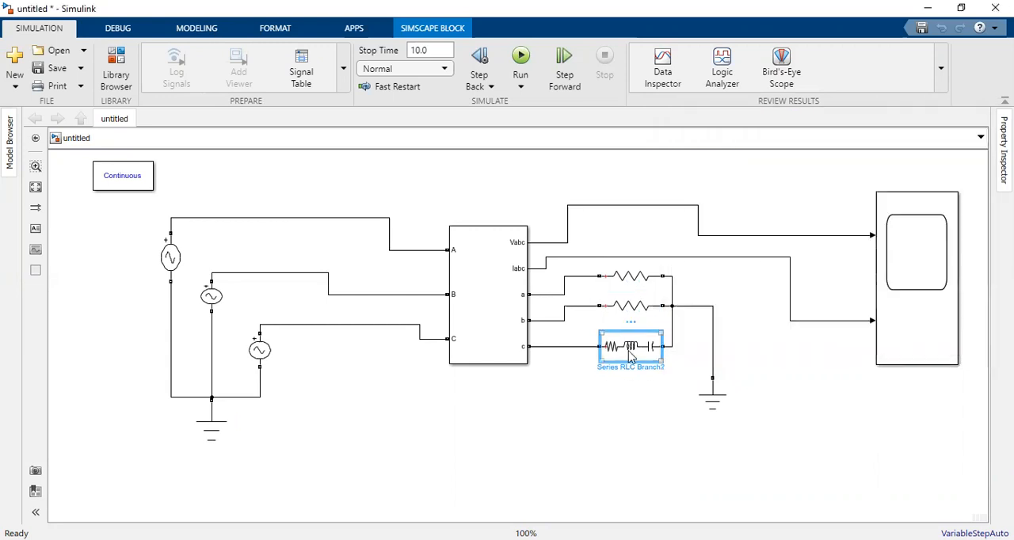
double_click(631, 356)
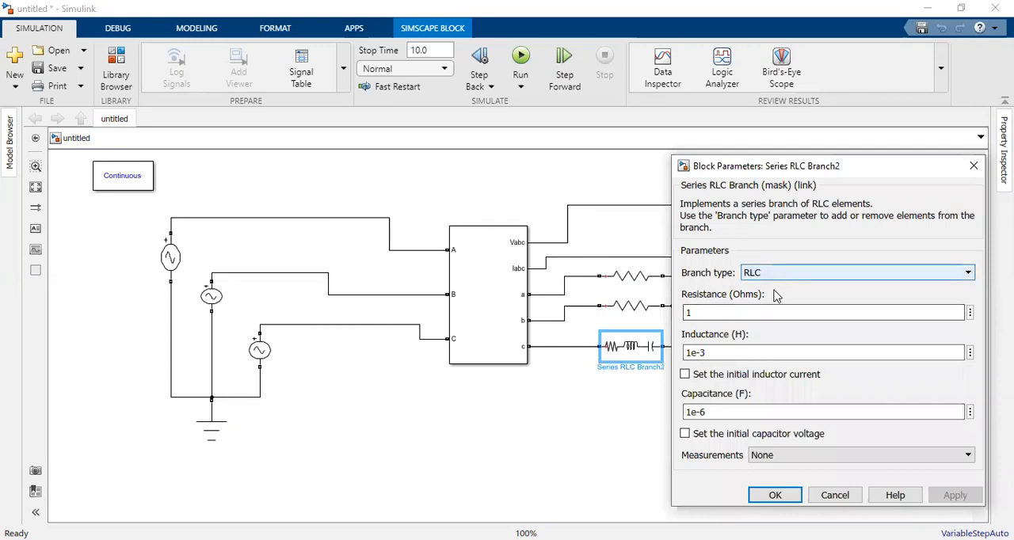
click(773, 299)
double_click(756, 309)
text(2)
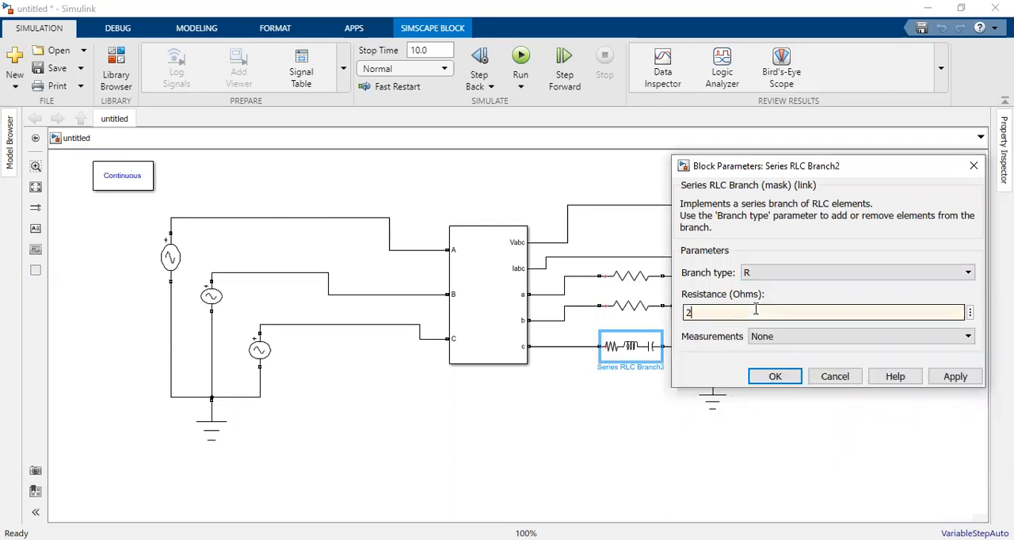
text(0)
click(955, 376)
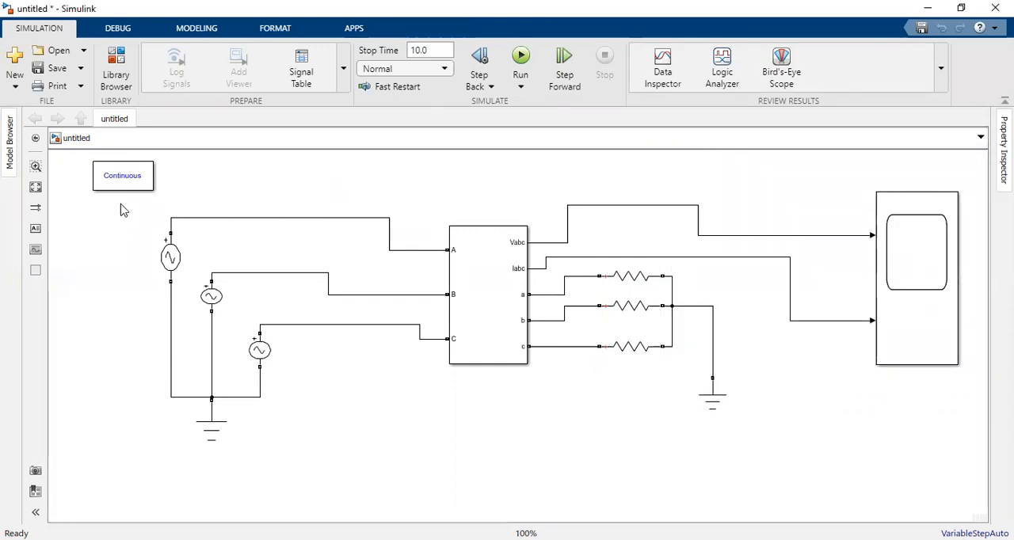
Step: Change the powergui block's simulation type to Discrete and apply it
click(125, 177)
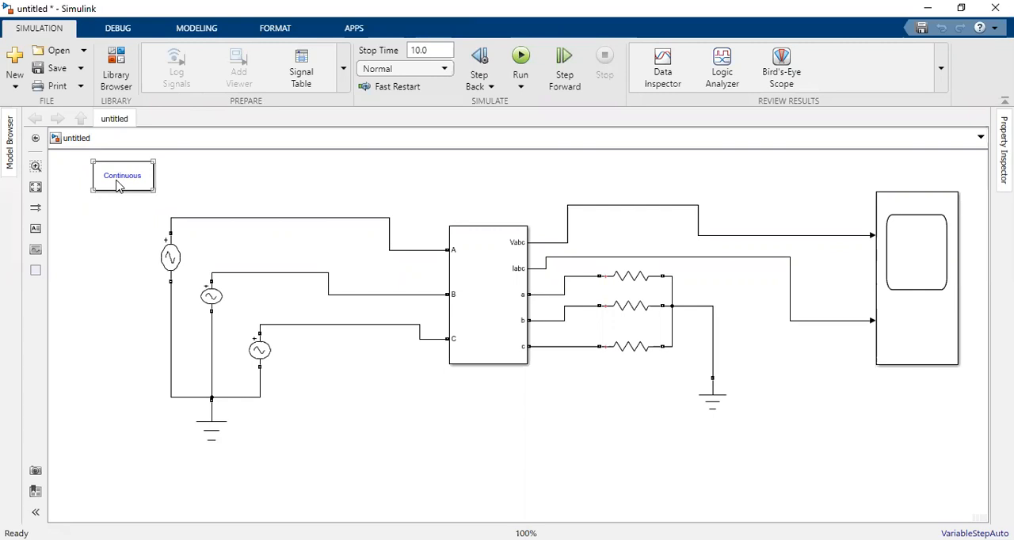
click(118, 185)
double_click(117, 185)
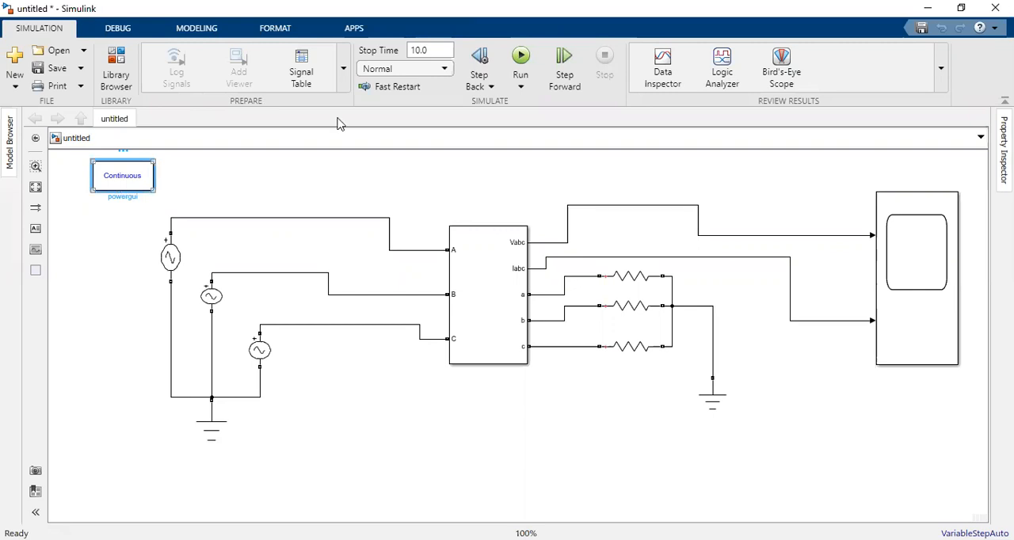
click(331, 98)
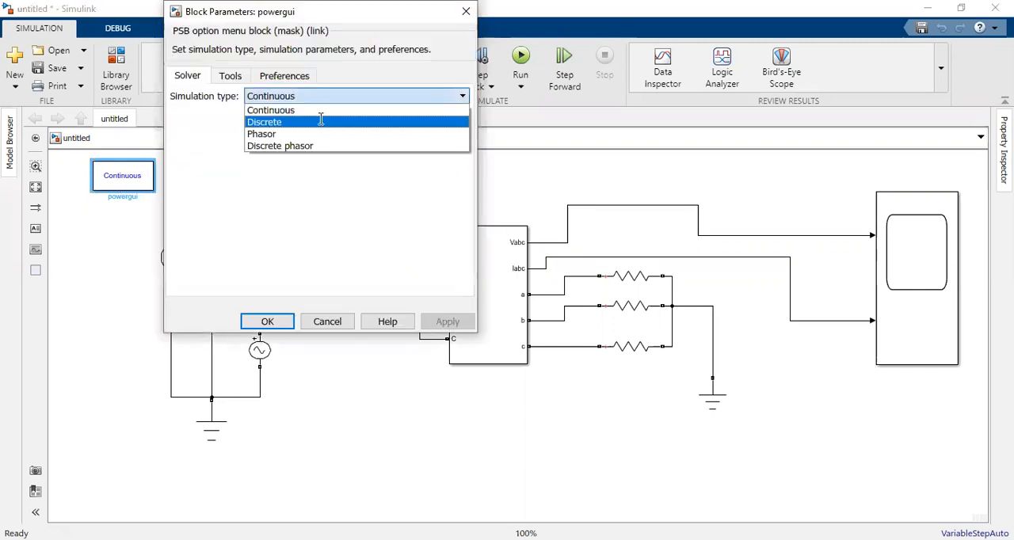
click(320, 122)
click(500, 308)
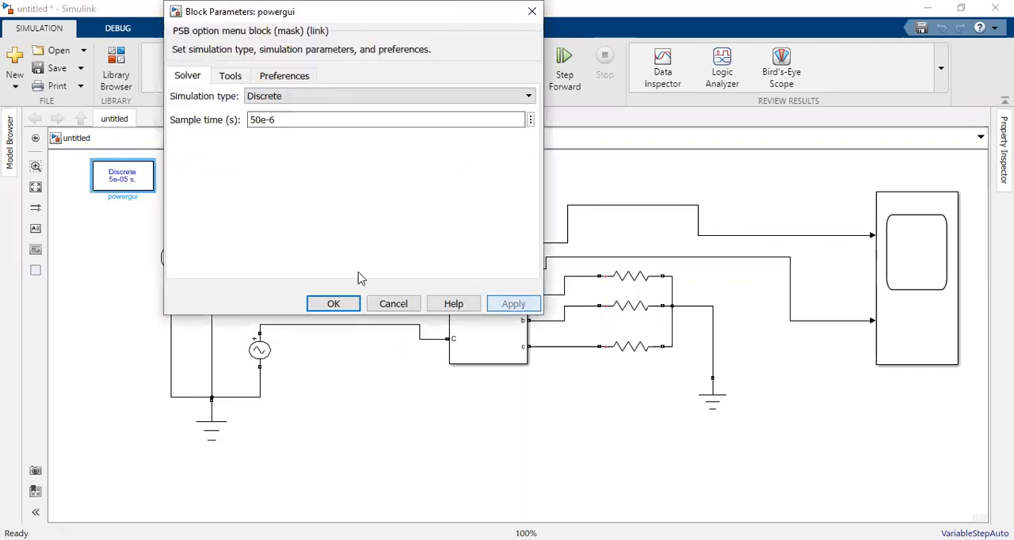
Step: Accept the powergui settings and set the simulation stop time to 0.1
click(334, 305)
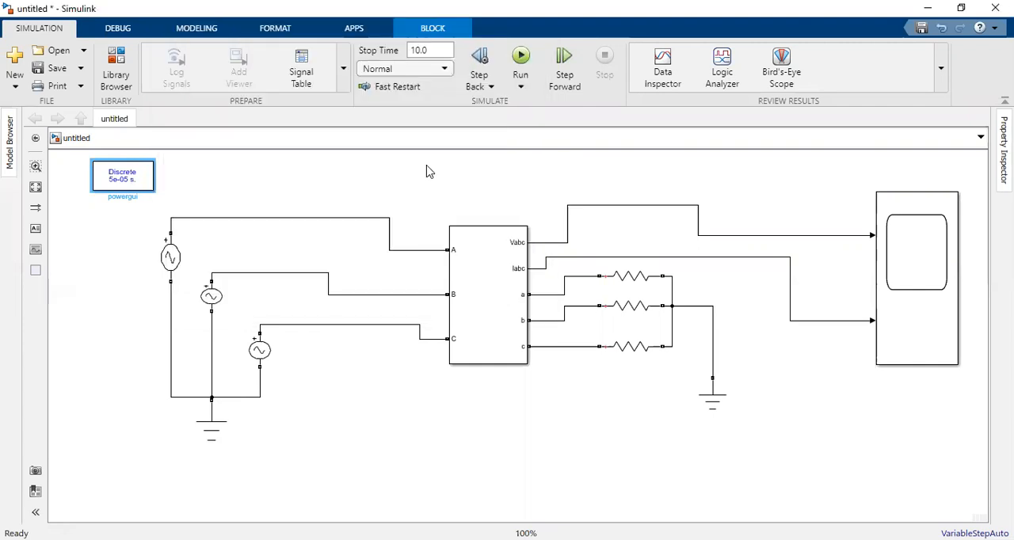
click(435, 50)
text(0.1)
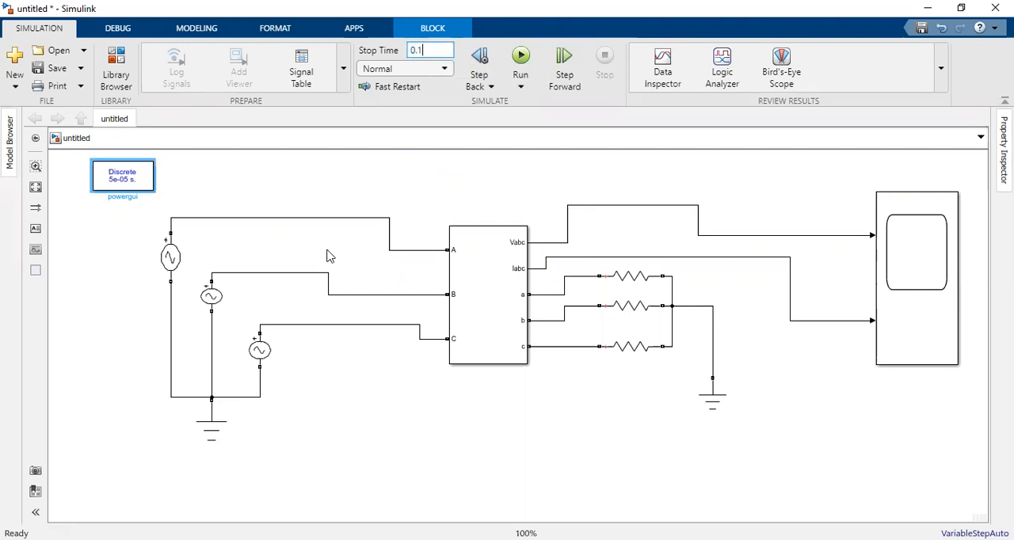
Step: Move the Three-Phase V-I Measurement block closer to the sources and reroute its Iabc line above the resistors
click(448, 309)
mouse_move(445, 302)
mouse_down()
mouse_move(416, 300)
mouse_move(448, 301)
mouse_move(434, 300)
mouse_up()
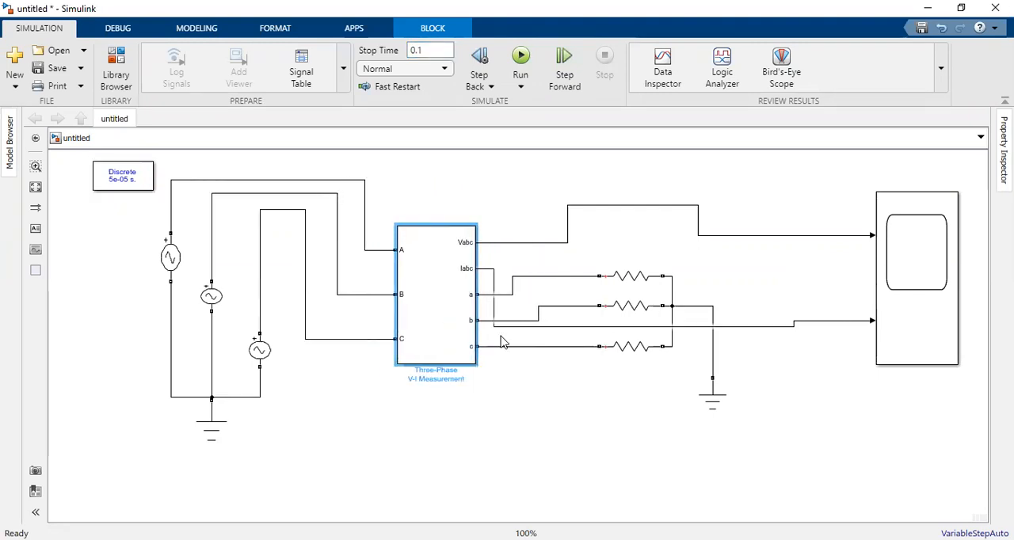
drag(576, 325, 595, 255)
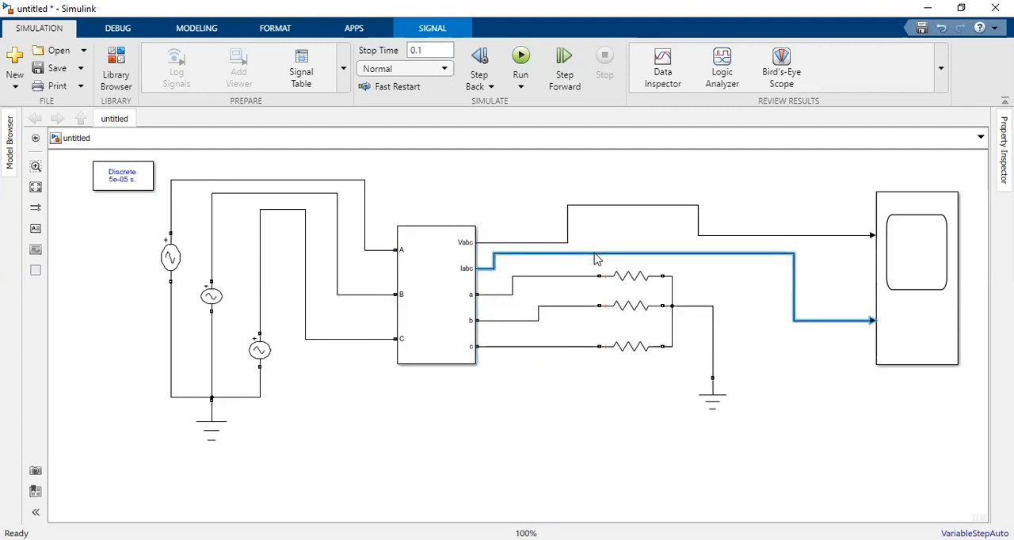
click(453, 410)
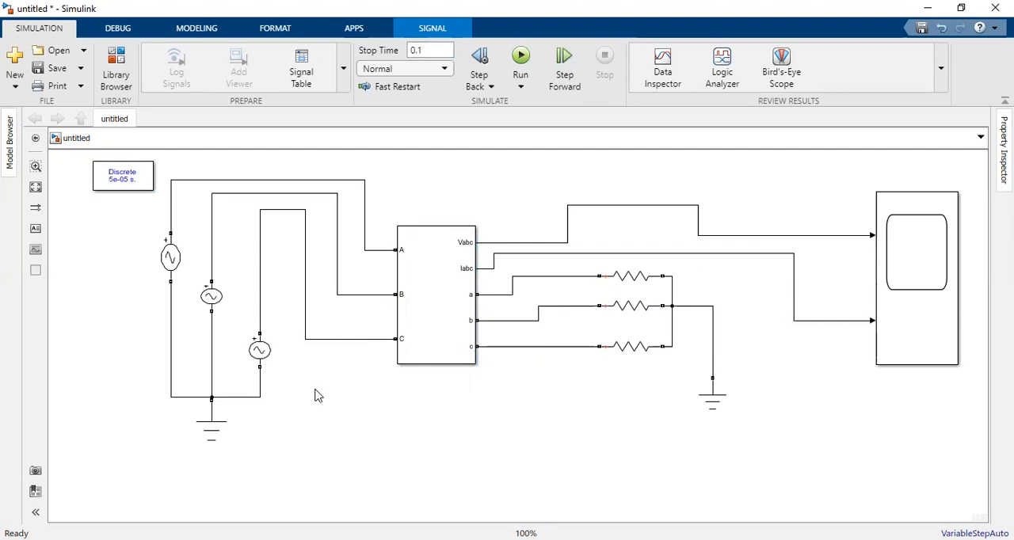
Step: Lower the horizontal segments of the three source lines feeding inputs C, B and A for a tidier layout
drag(278, 210, 275, 265)
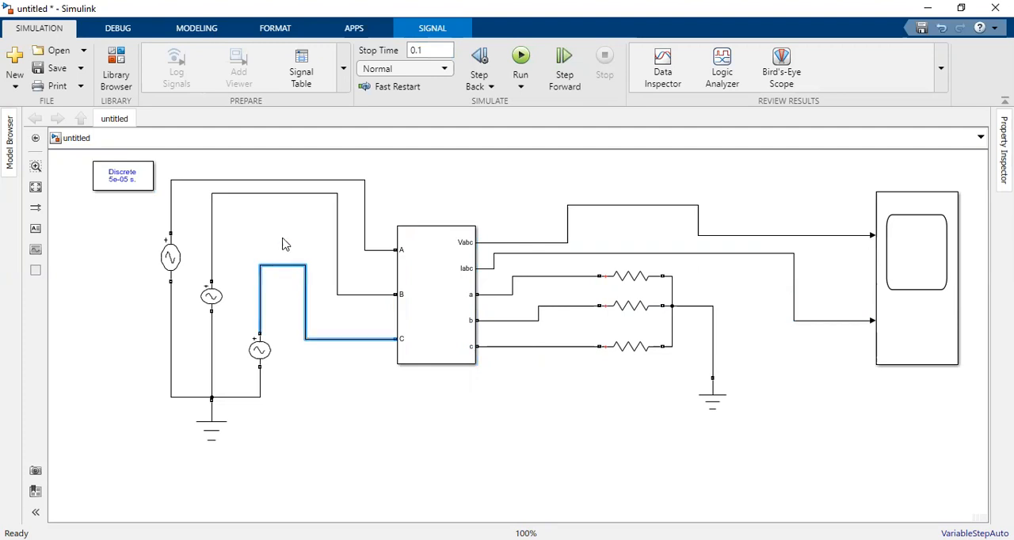
drag(279, 194, 277, 230)
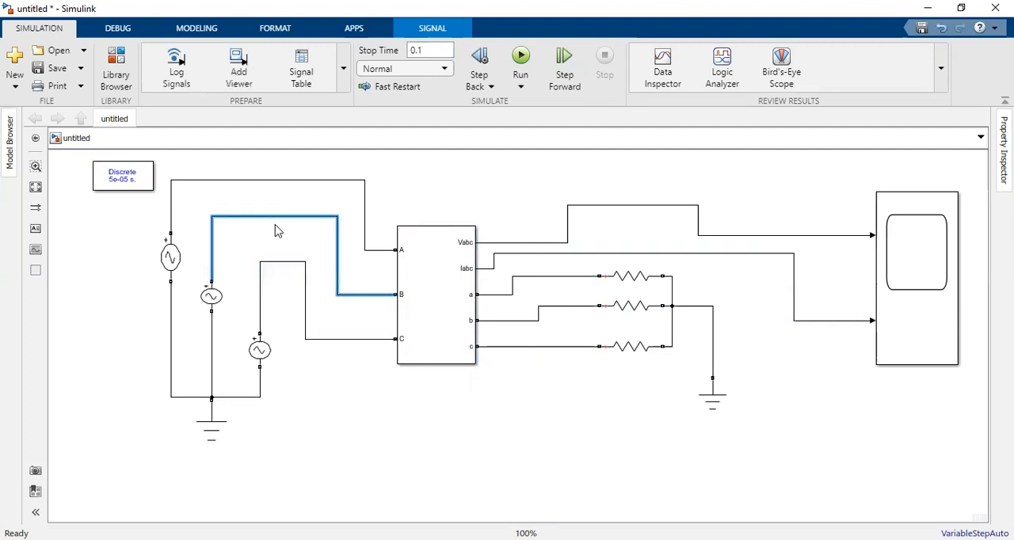
drag(279, 181, 279, 201)
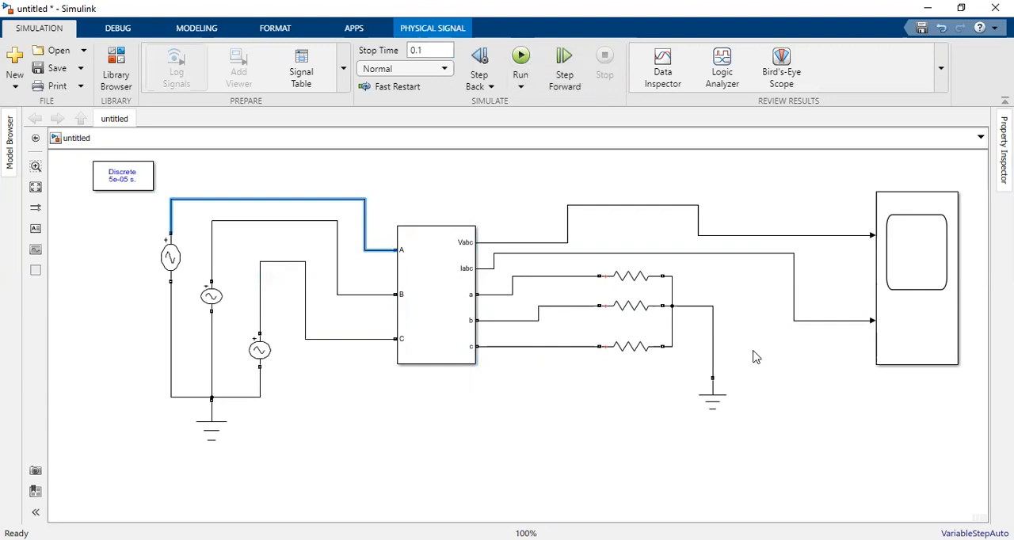
Step: Run the simulation and open the scope to view the voltage and current waveforms
key(ctrl+t)
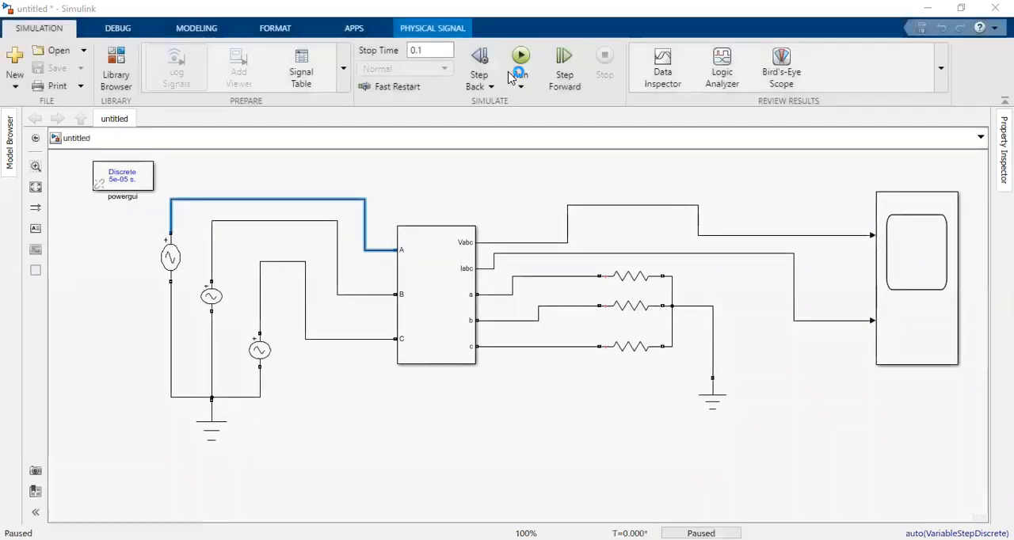
click(725, 443)
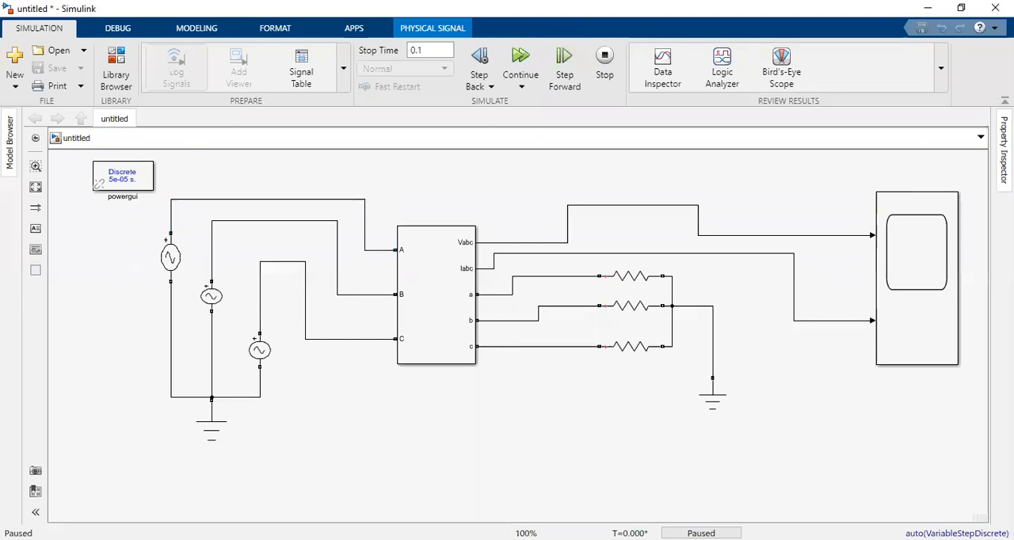
click(527, 80)
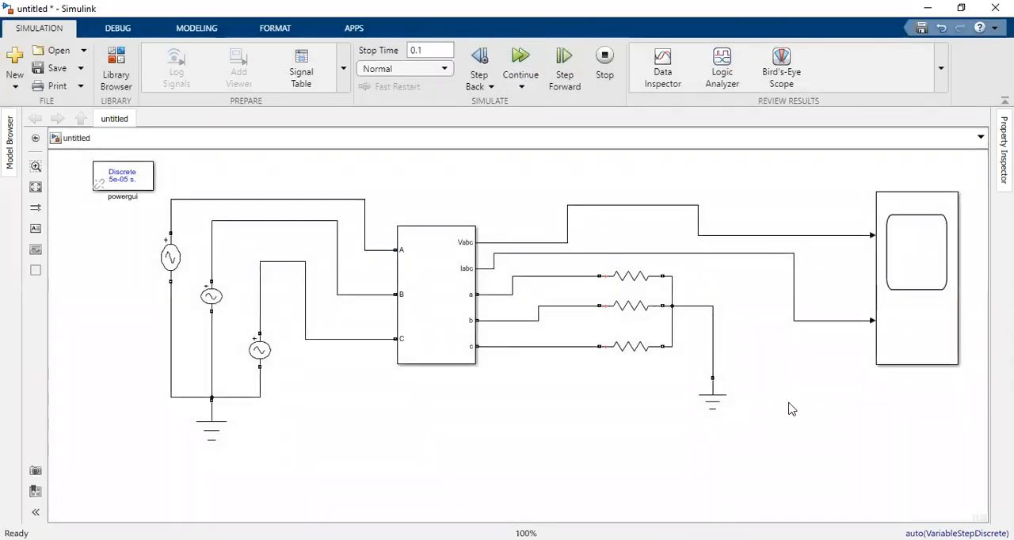
click(911, 318)
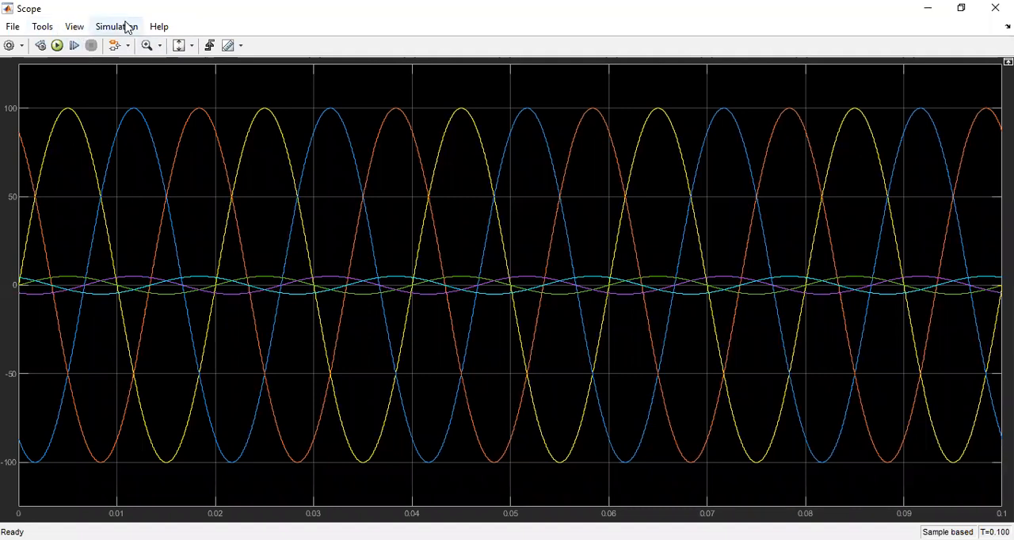
Step: Set the scope layout to two stacked plots and rerun the simulation
click(79, 28)
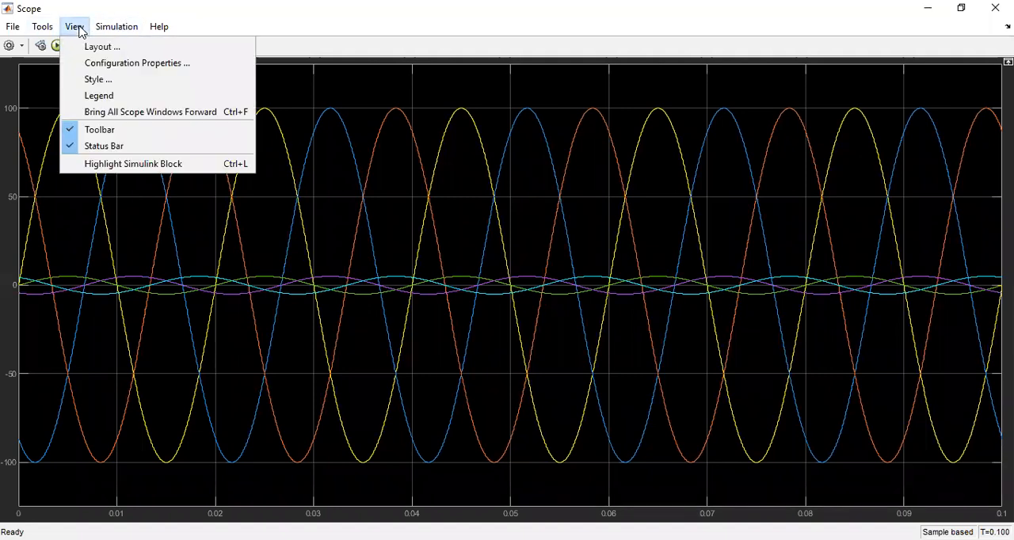
click(97, 49)
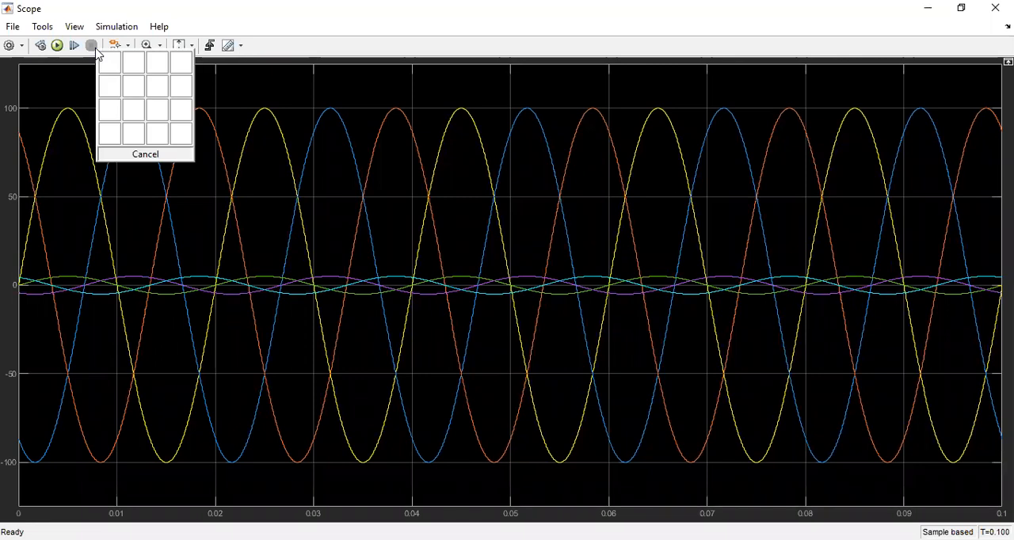
click(109, 93)
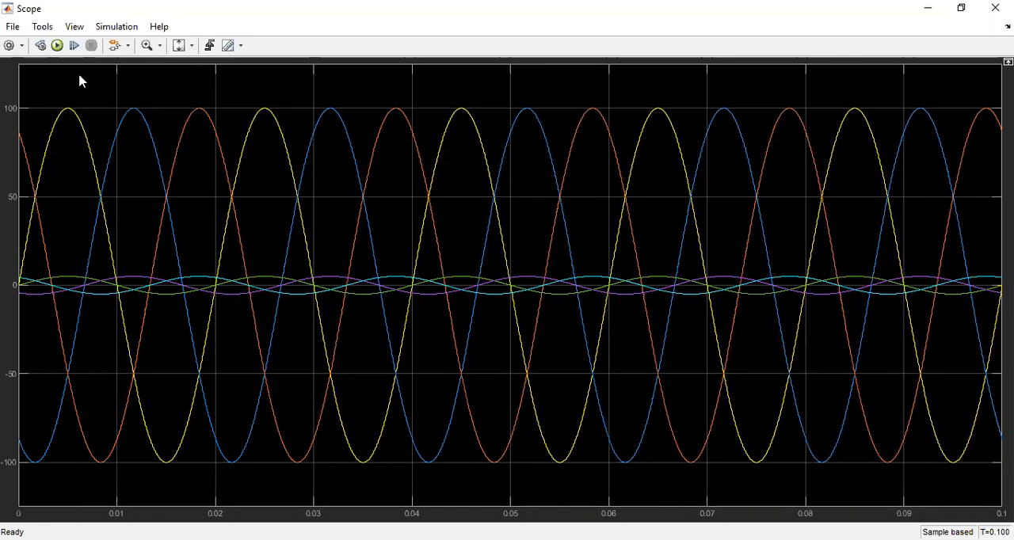
click(57, 46)
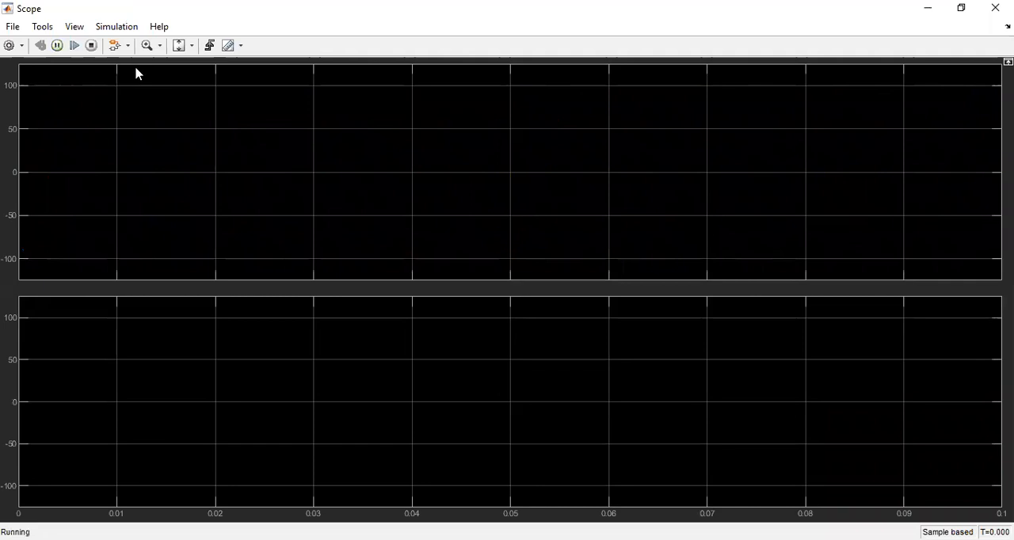
Step: Scale both the X and Y axes of the scope plots to the data and show the legend
click(191, 45)
click(185, 84)
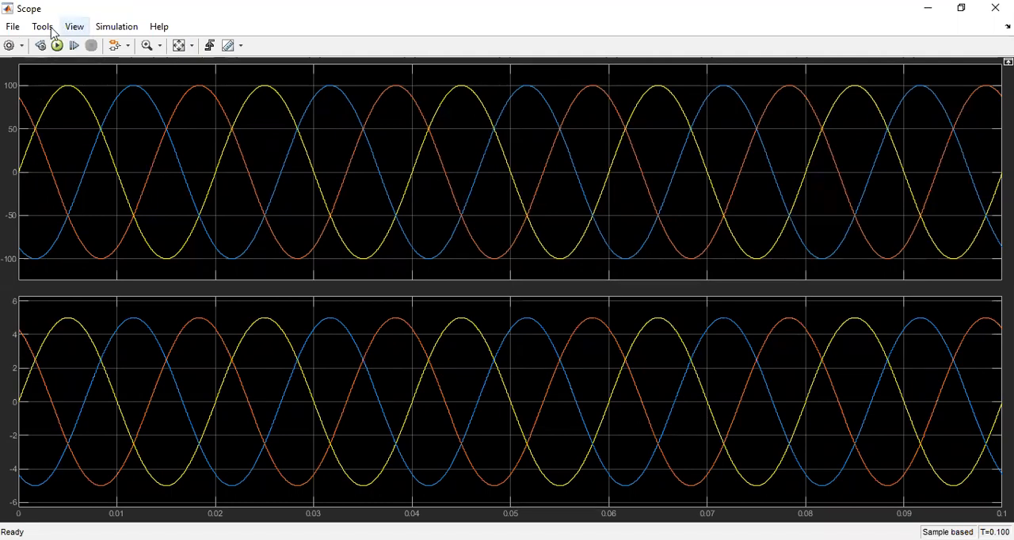
click(74, 27)
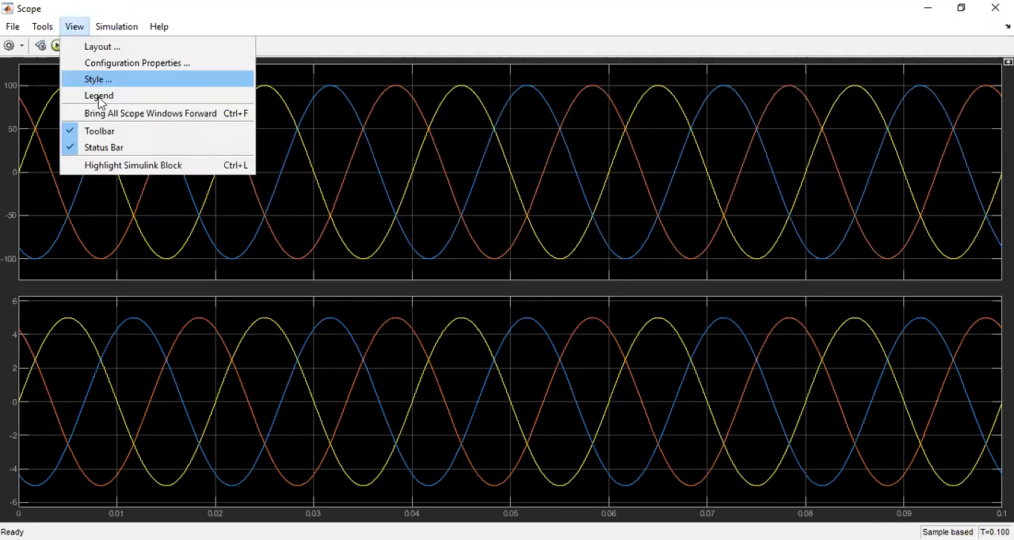
click(53, 49)
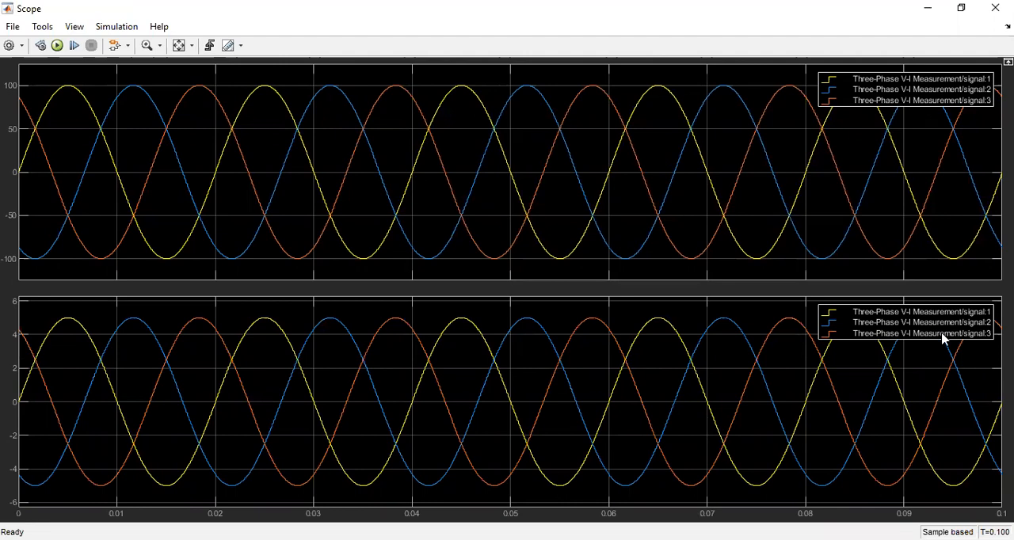
key(ctrl+t)
Step: Zoom in on the first current peak in the lower plot to examine its amplitude, zoom back out and close the scope
click(146, 45)
click(69, 324)
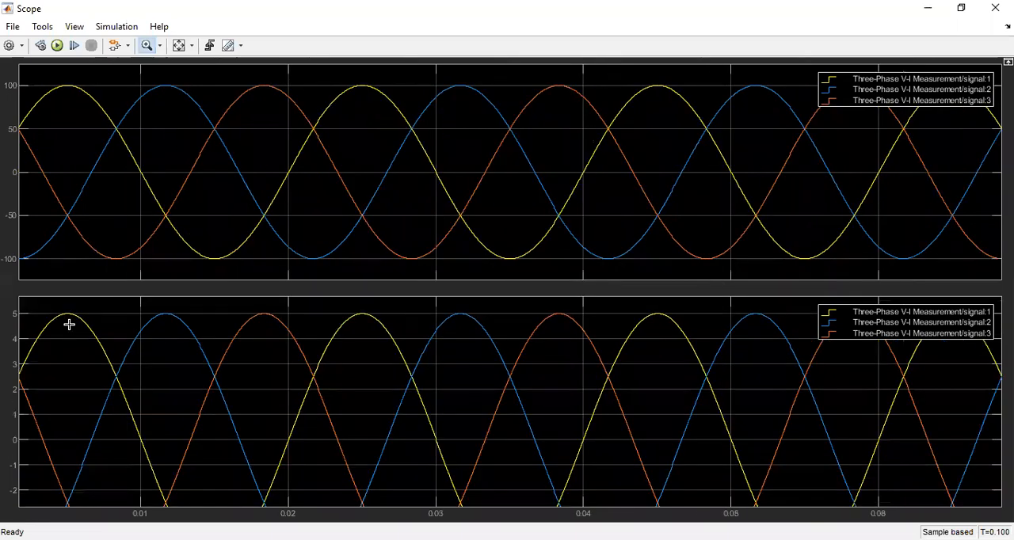
click(68, 316)
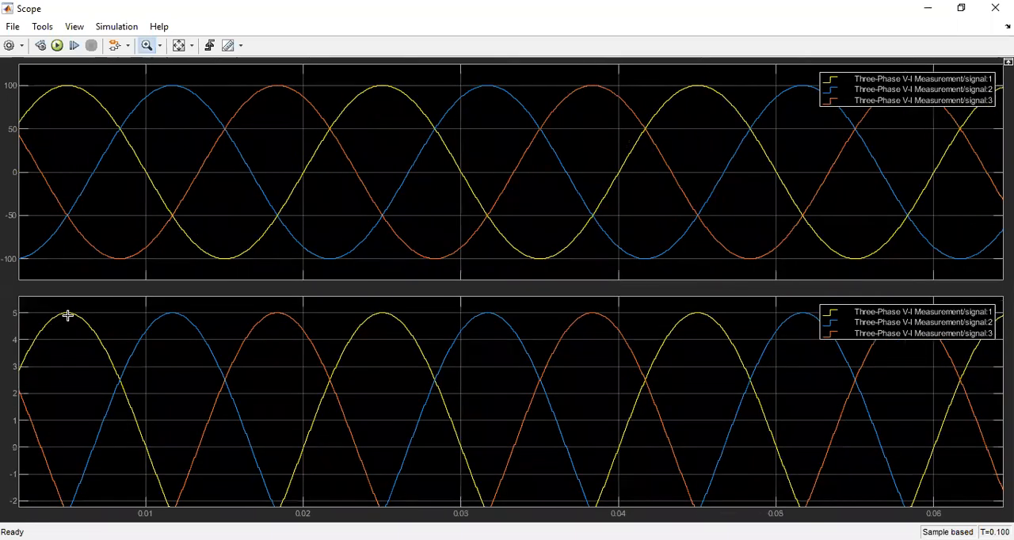
scroll(68, 315, down, 1)
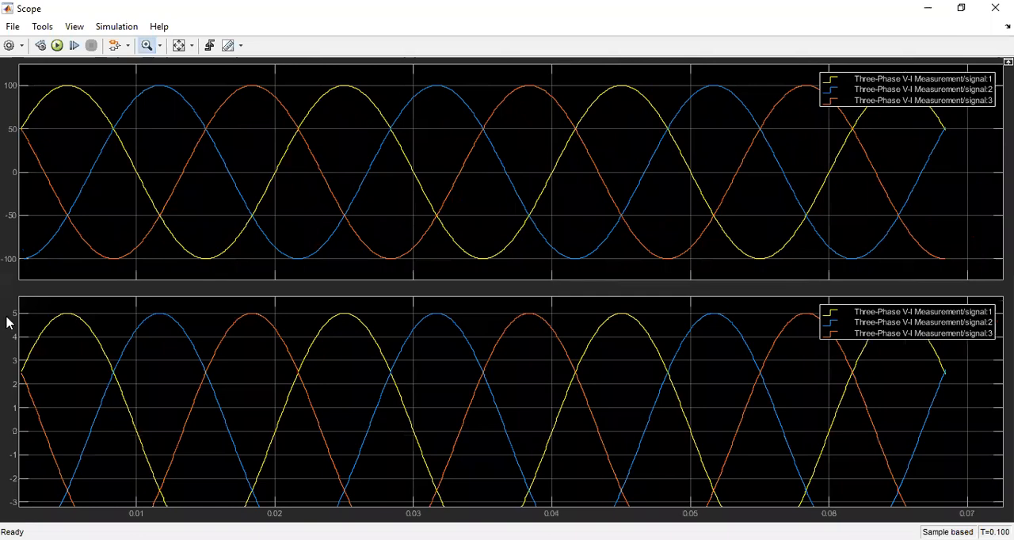
scroll(79, 335, down, 1)
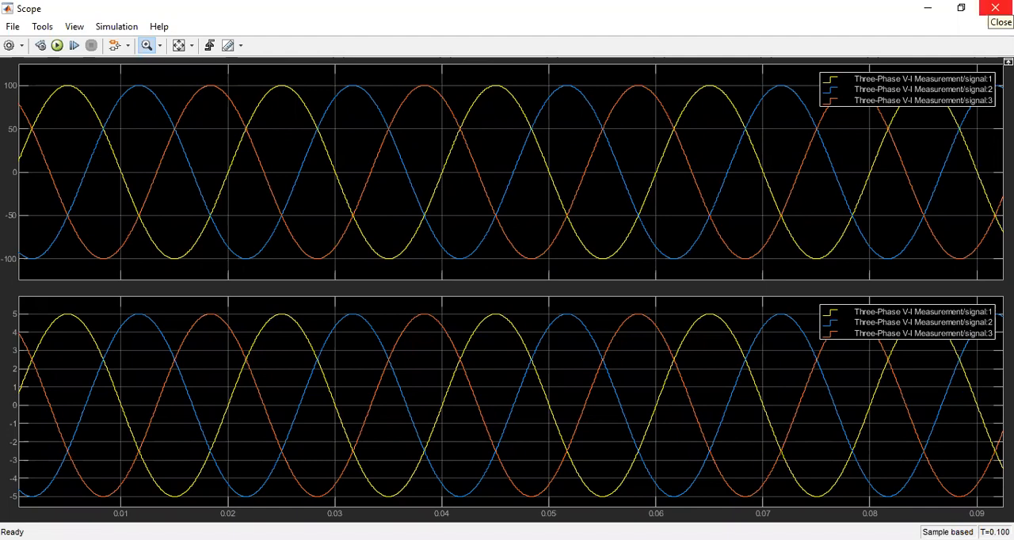
click(995, 8)
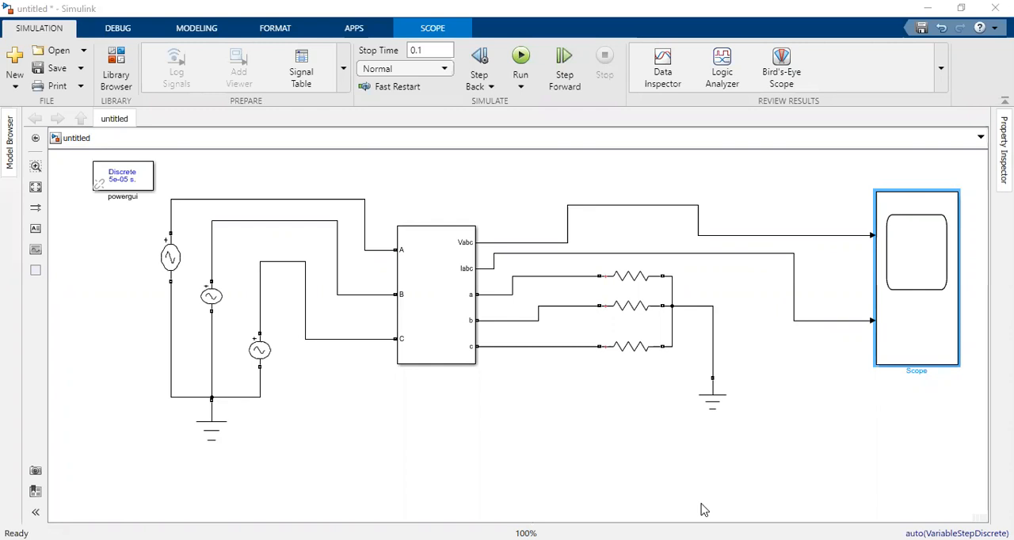
Step: Add a Three-Phase Fault block below the load resistors, enlarge it and shift it slightly towards the ground
drag(704, 510, 570, 431)
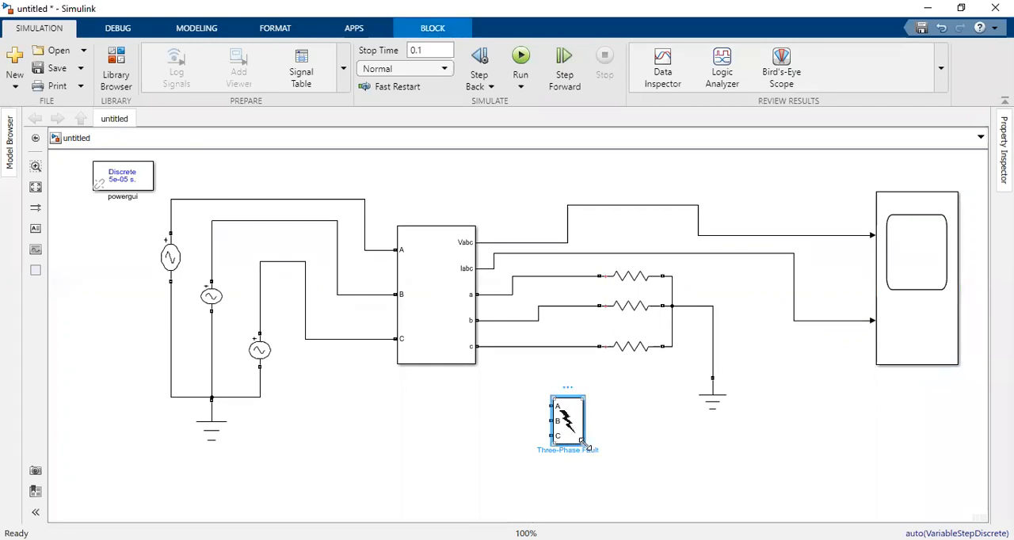
drag(601, 455, 607, 465)
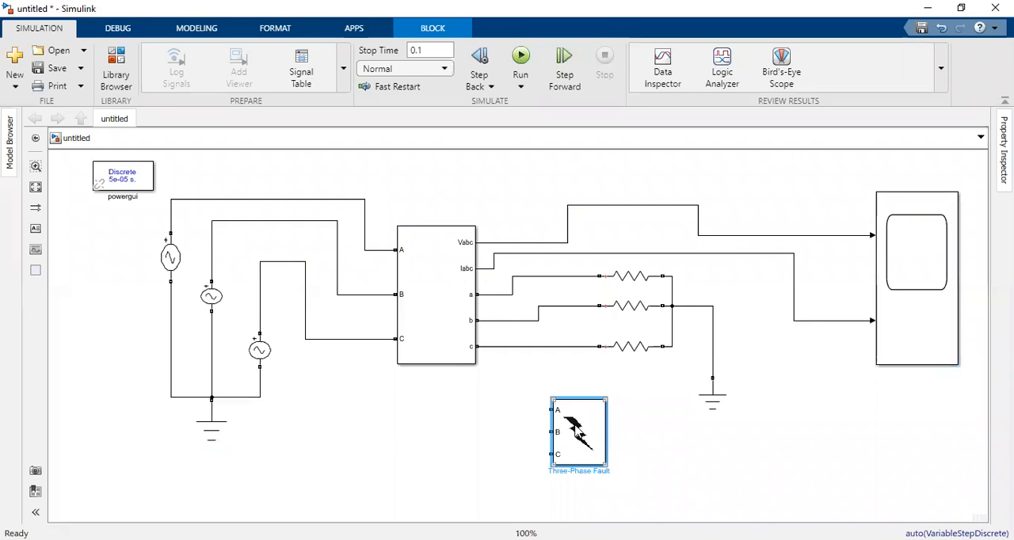
drag(595, 428, 614, 424)
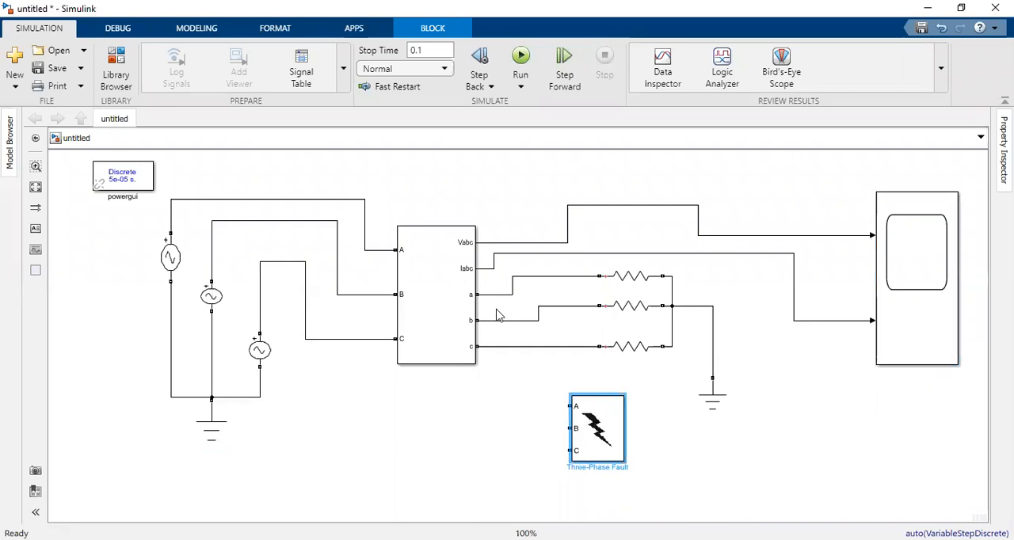
Step: Connect the fault block's terminals A and B to the phase a and phase b load lines
drag(566, 406, 570, 428)
drag(563, 299, 558, 276)
click(572, 428)
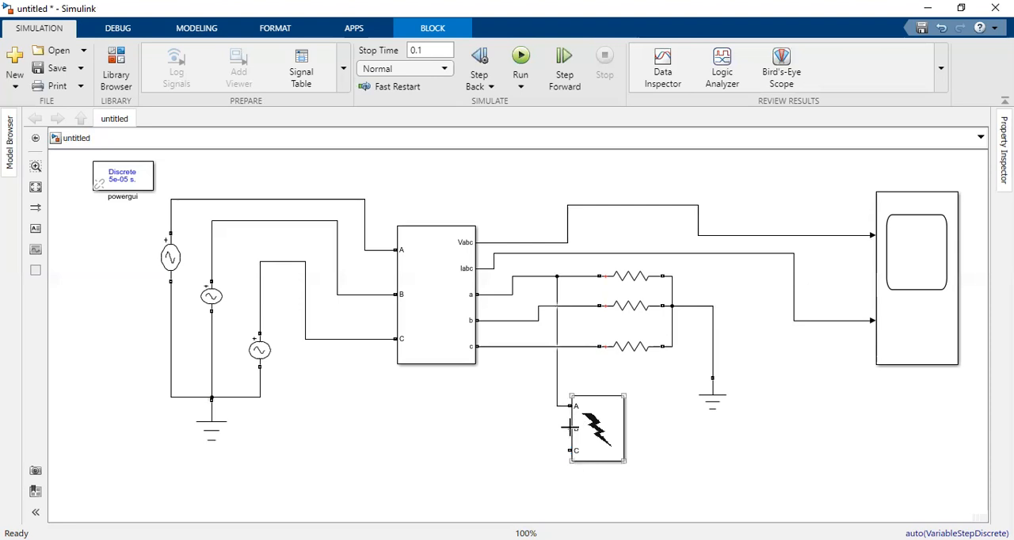
click(537, 321)
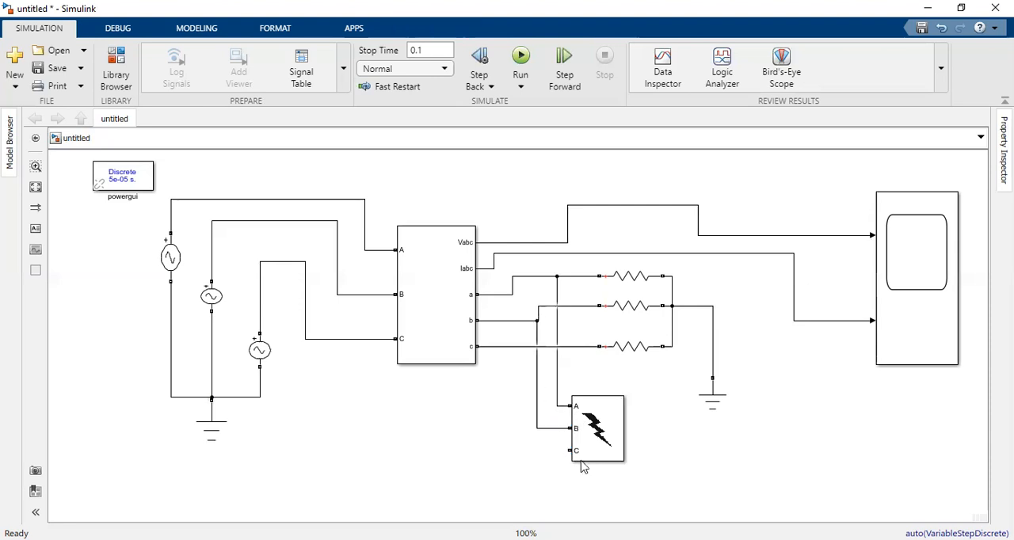
click(572, 451)
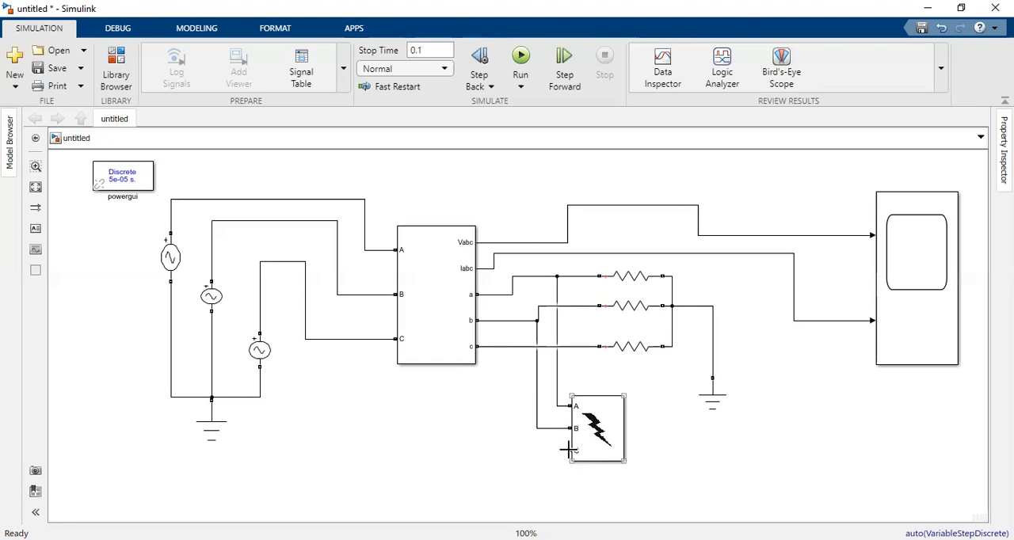
click(513, 347)
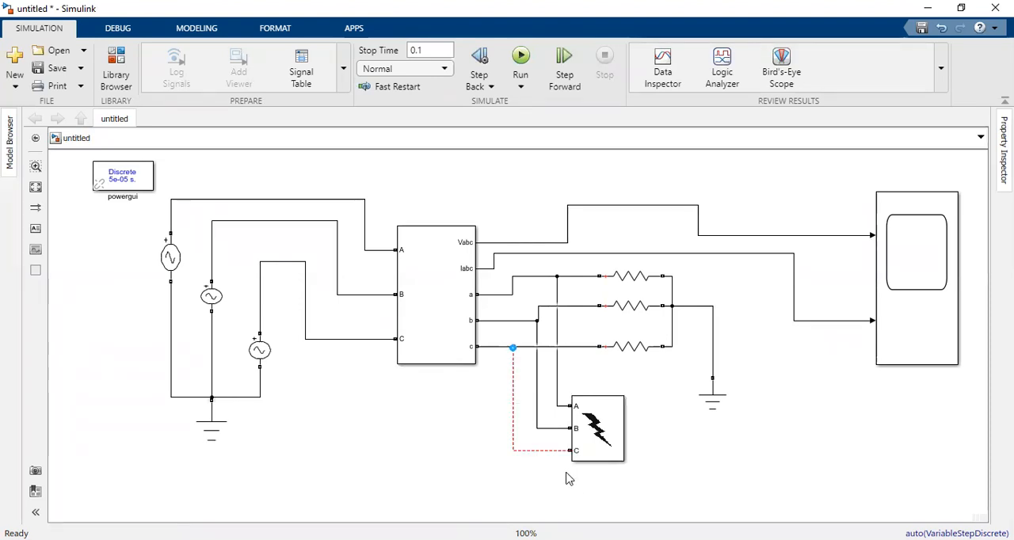
click(529, 451)
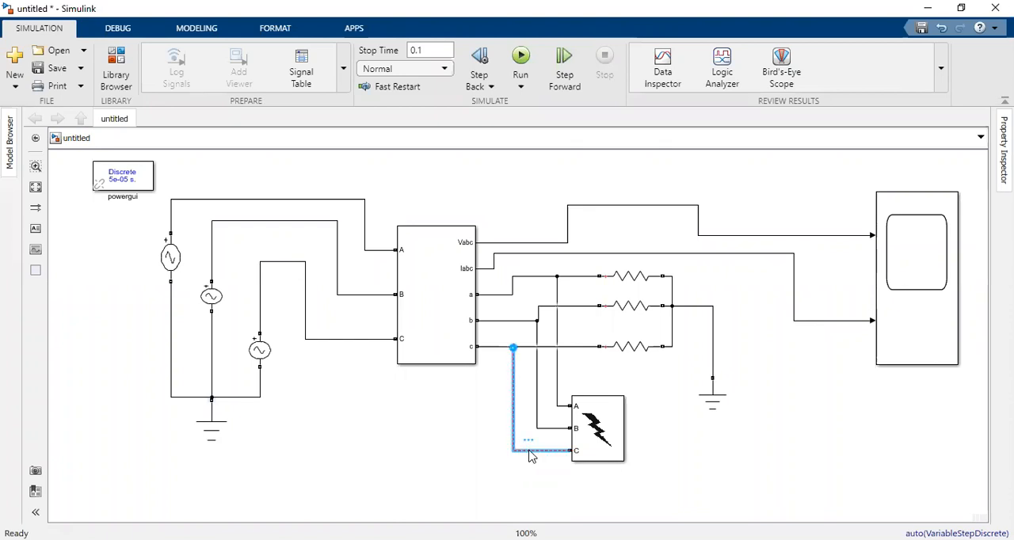
key(Delete)
Step: Connect the fault block's terminal C to the phase c load line
click(570, 450)
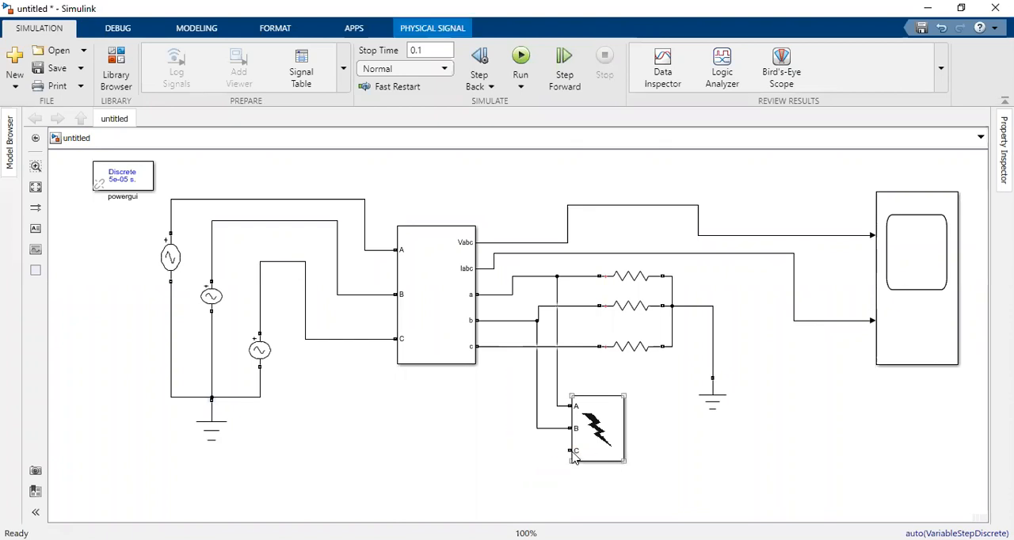
mouse_move(569, 451)
mouse_down()
mouse_move(538, 437)
mouse_move(514, 347)
mouse_up()
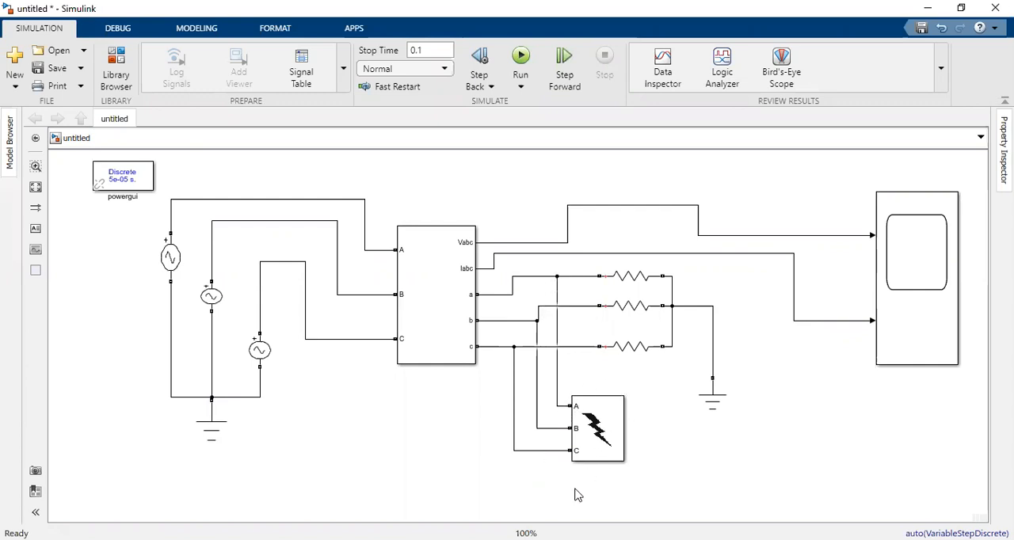
click(601, 446)
click(609, 200)
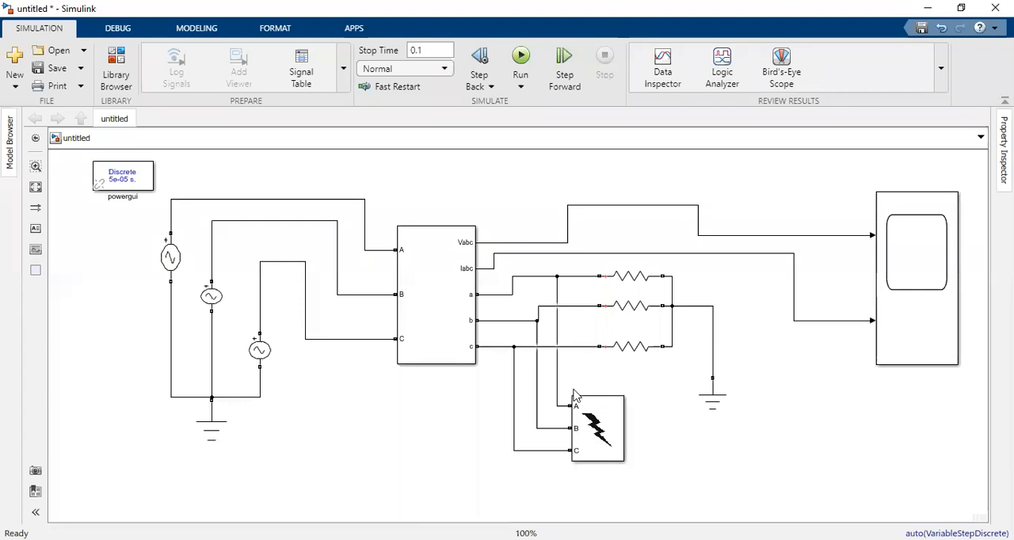
Step: Open the Three-Phase Fault block's parameters and set the first switching time to 1/50 s
click(590, 458)
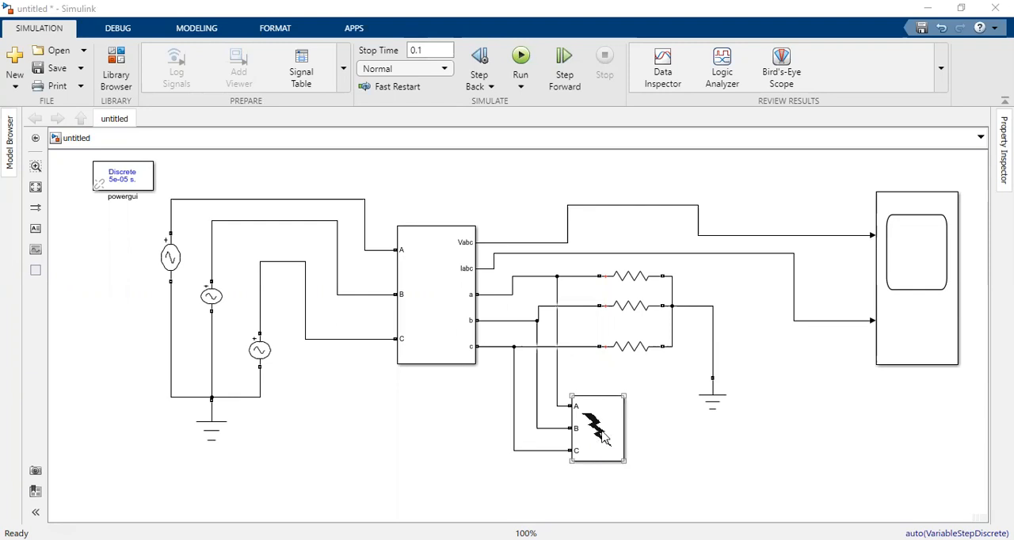
double_click(600, 432)
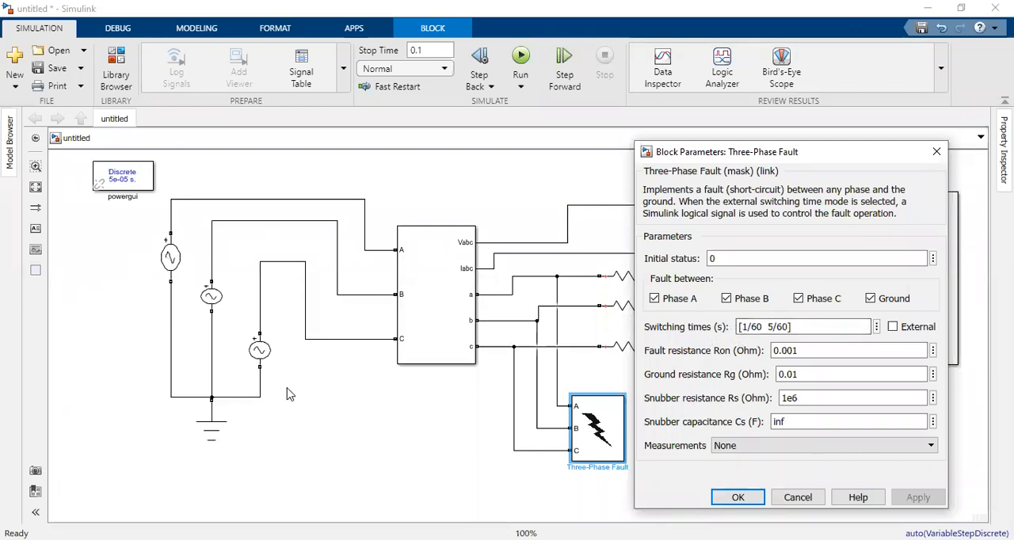
click(762, 328)
text(,)
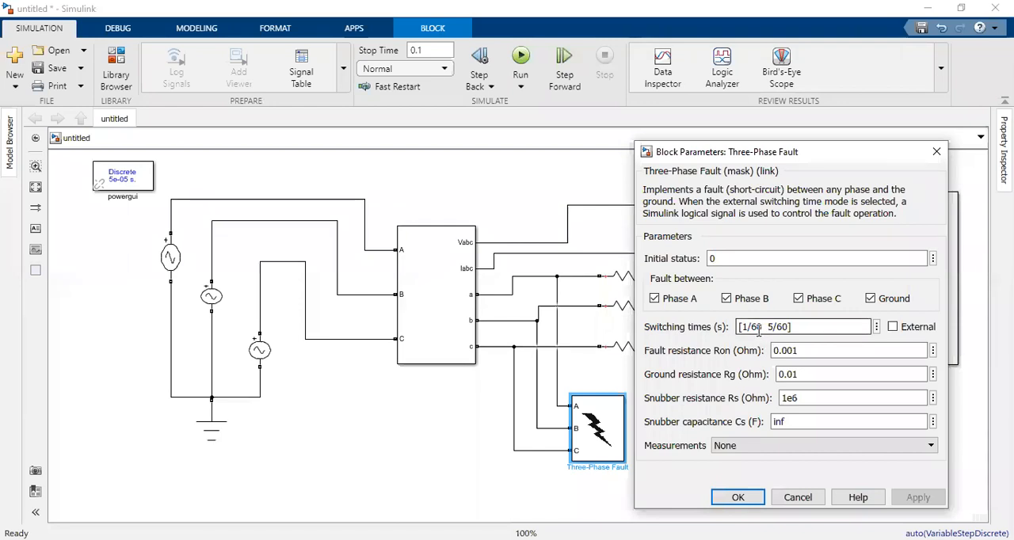
triple_click(763, 329)
click(762, 328)
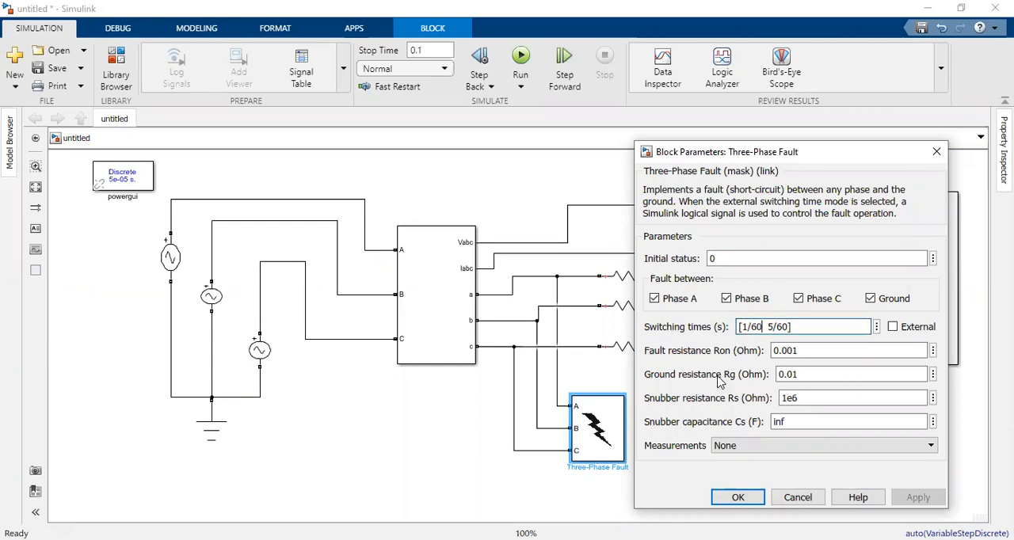
key(BackSpace)
key(BackSpace)
text(50)
Step: Set the fault block's second switching time to 2/50 s
click(781, 327)
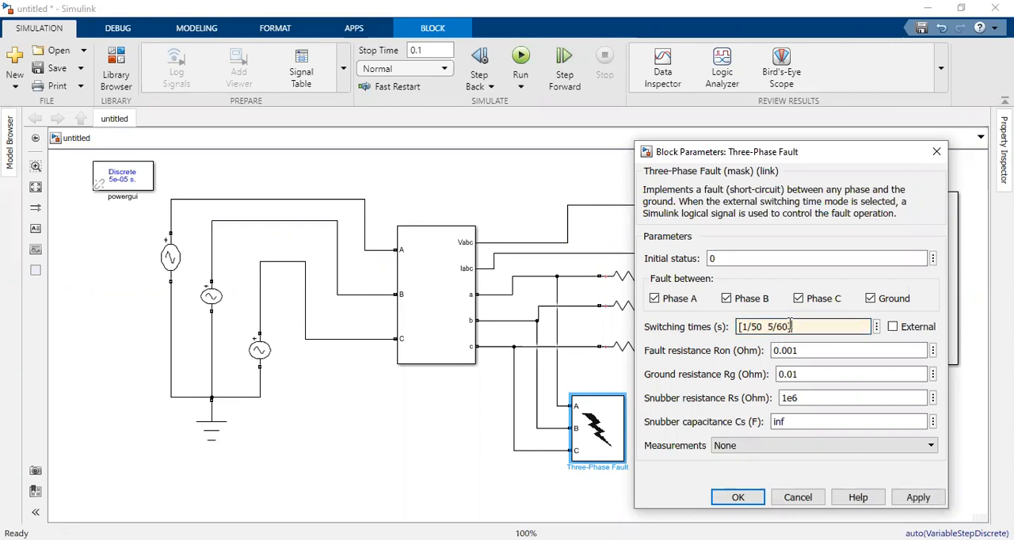
key(BackSpace)
text(5)
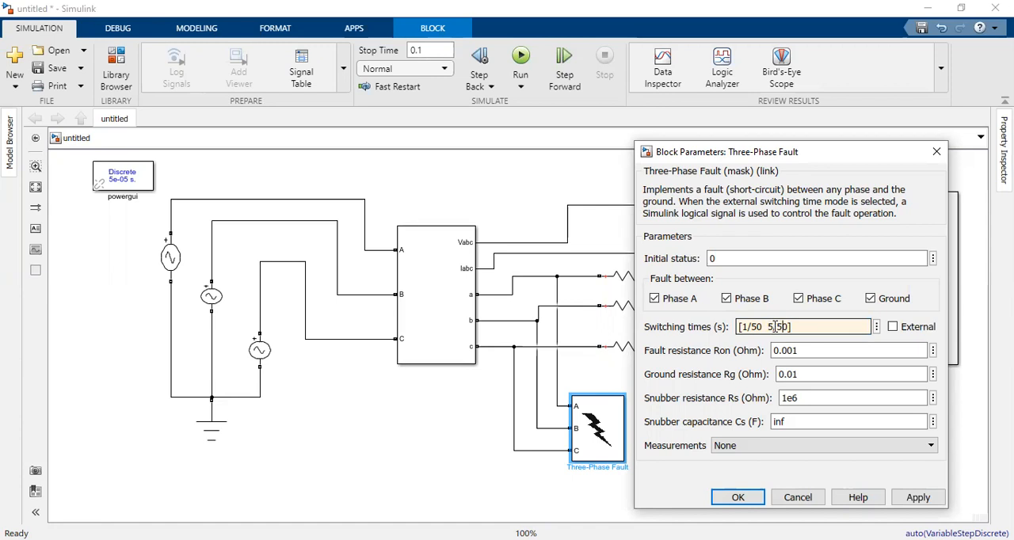
key(BackSpace)
text(2)
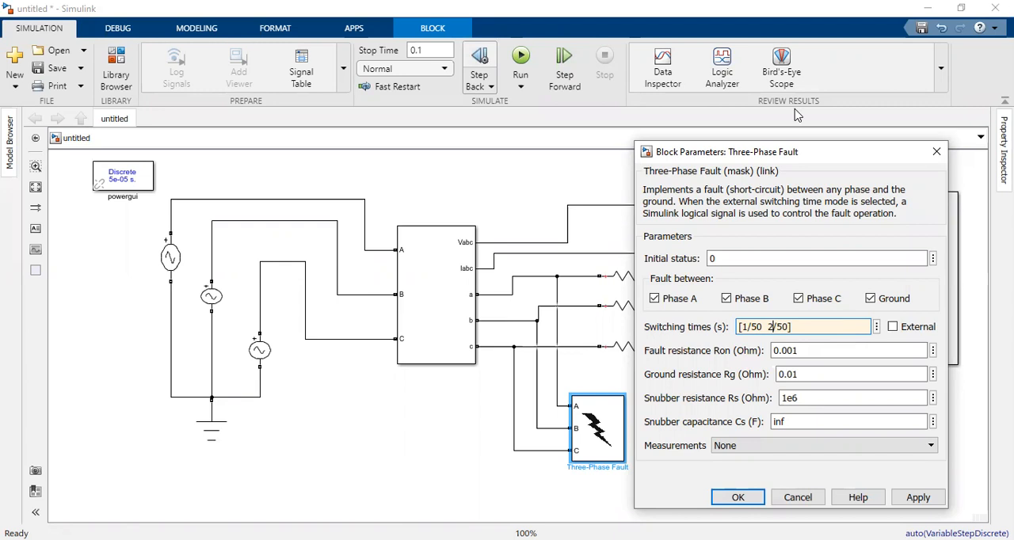
key(alt+Tab)
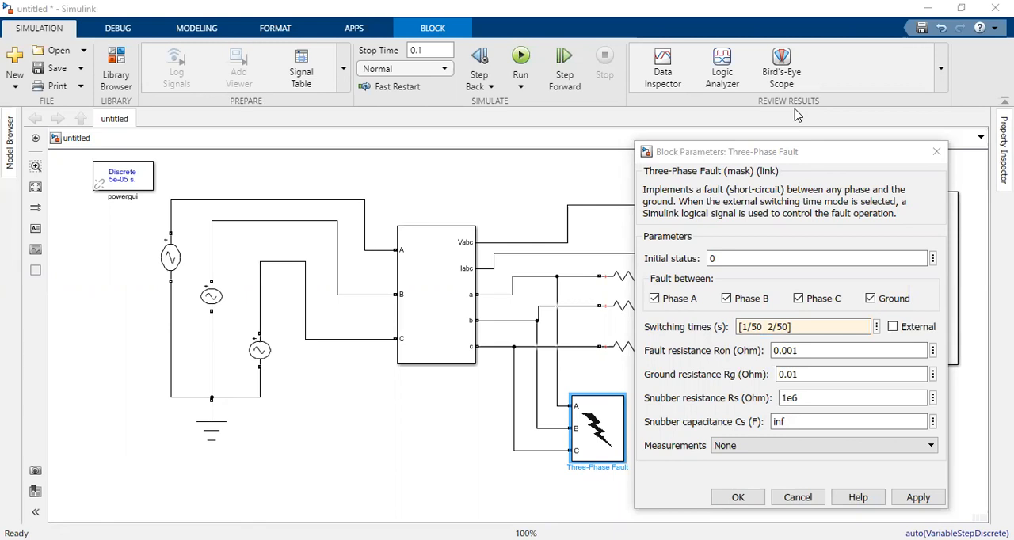
double_click(420, 50)
text(0.1)
click(751, 333)
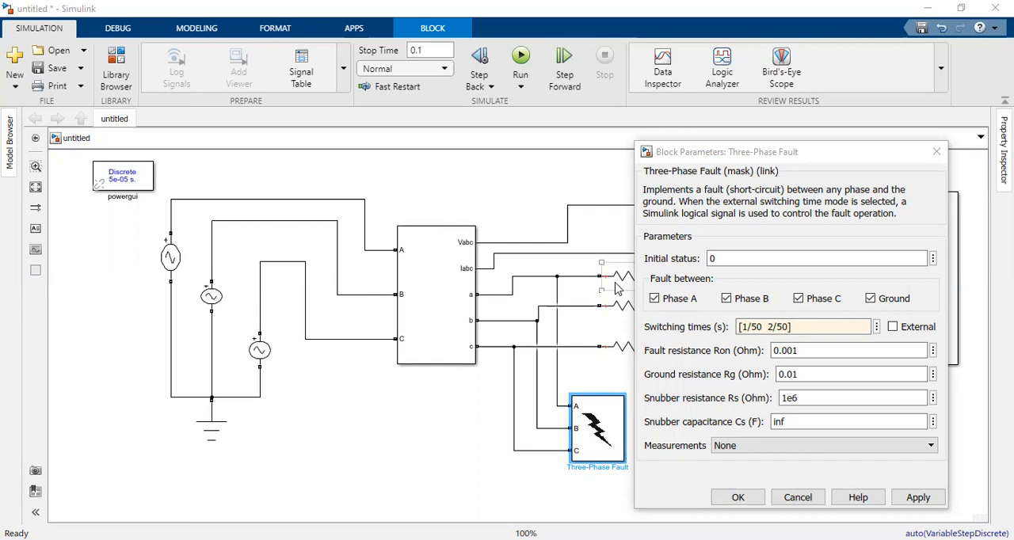
Step: Set the fault resistance Ron to 5 ohms and accept the fault block's parameters
double_click(802, 351)
text(5)
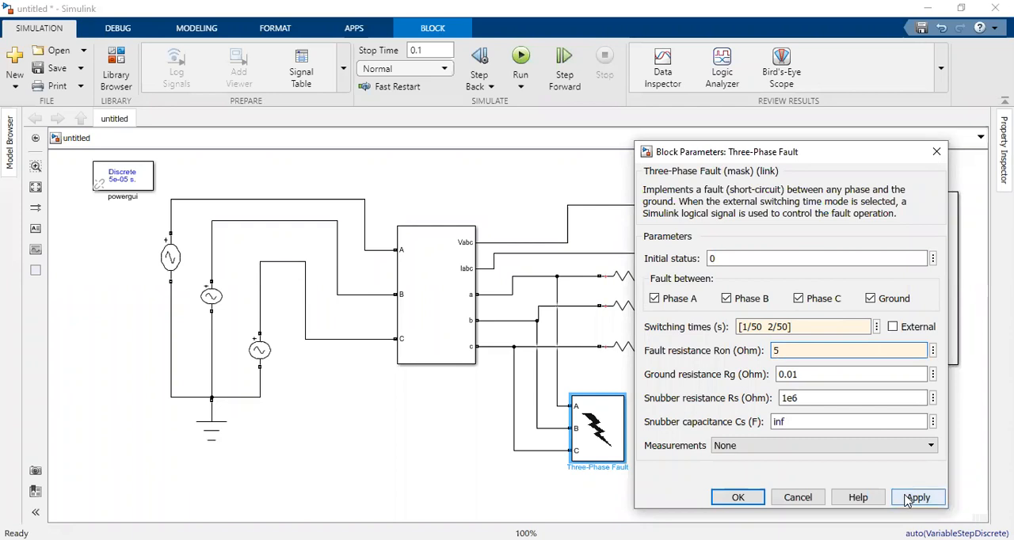
click(738, 498)
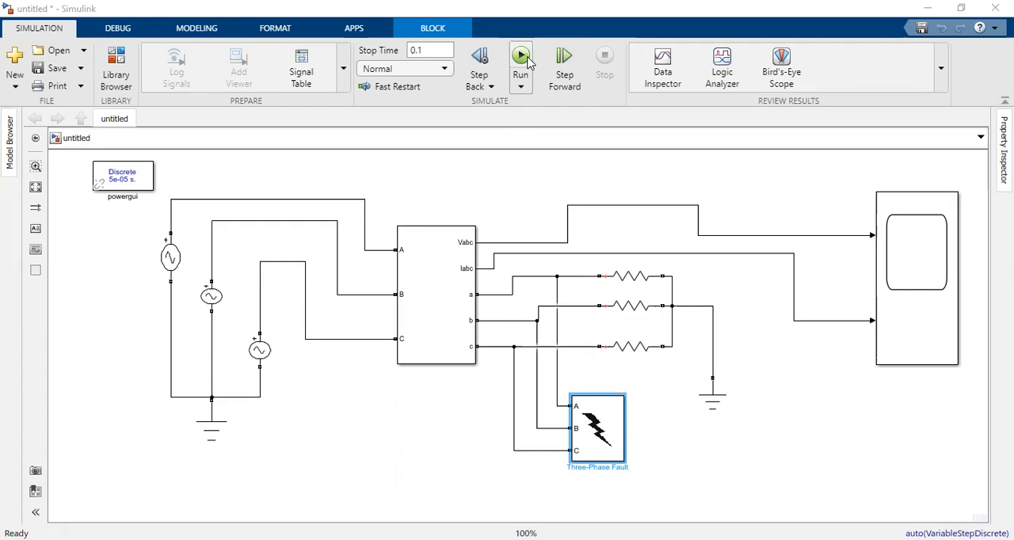
Step: Run the simulation, open the scope and scale its axes to fit the full voltage and current waveforms
click(523, 57)
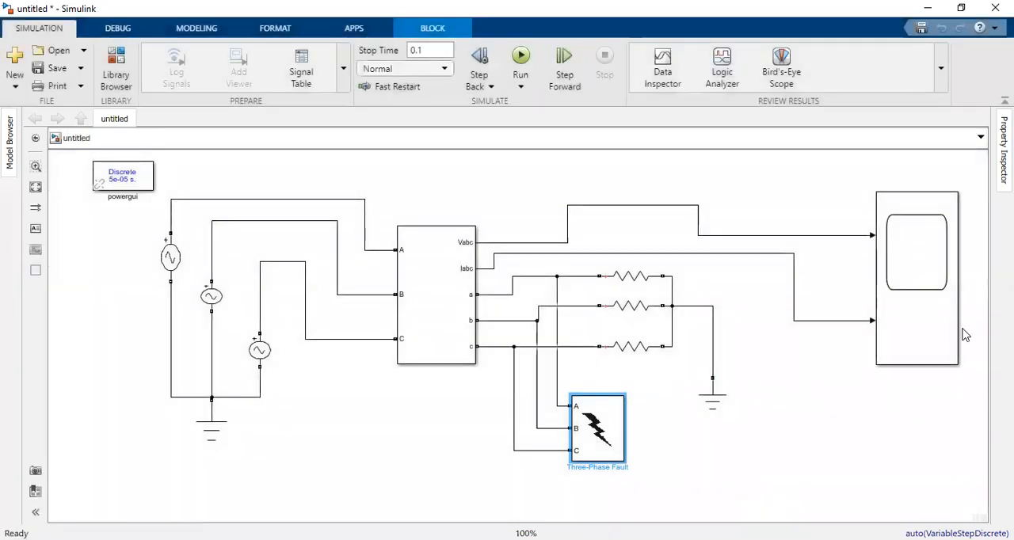
click(929, 318)
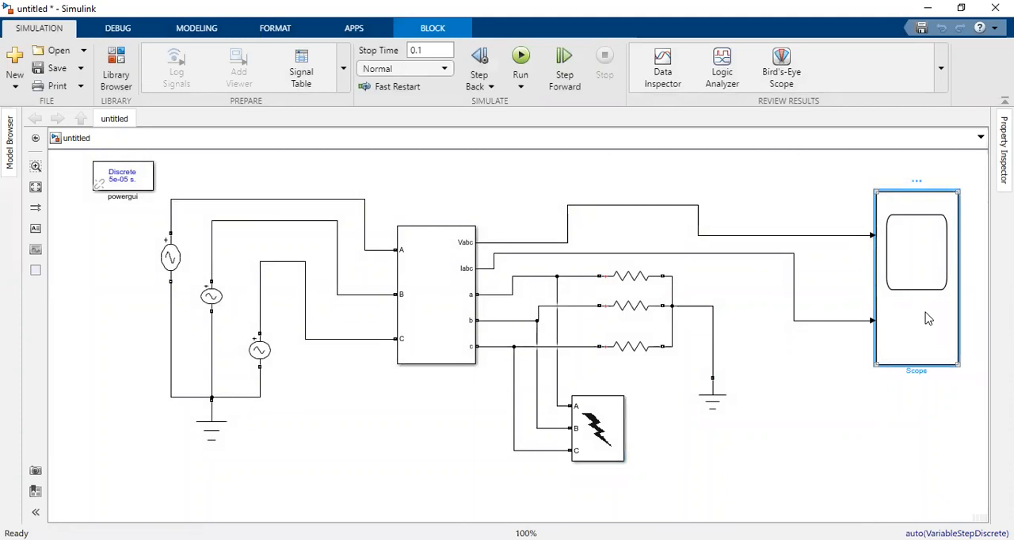
double_click(928, 319)
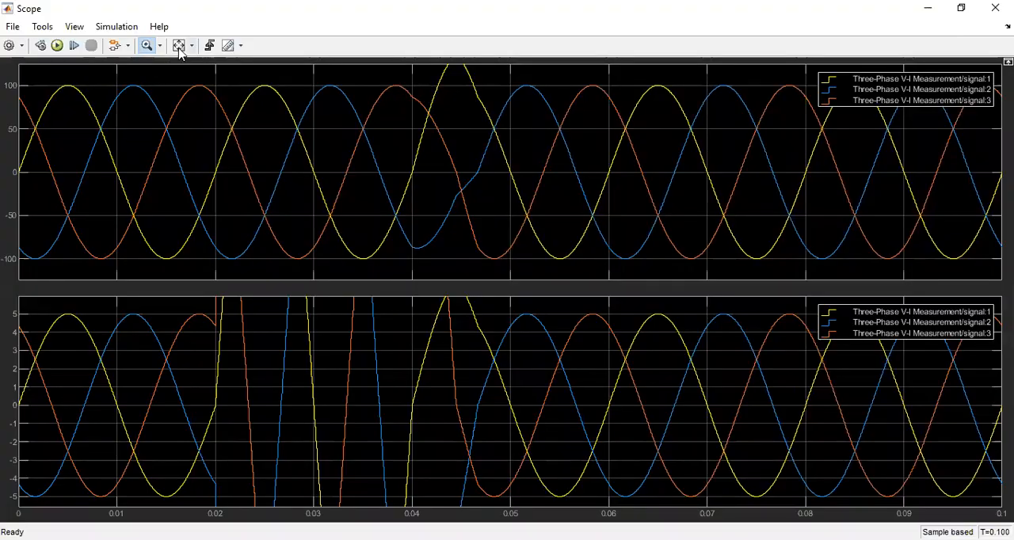
click(179, 46)
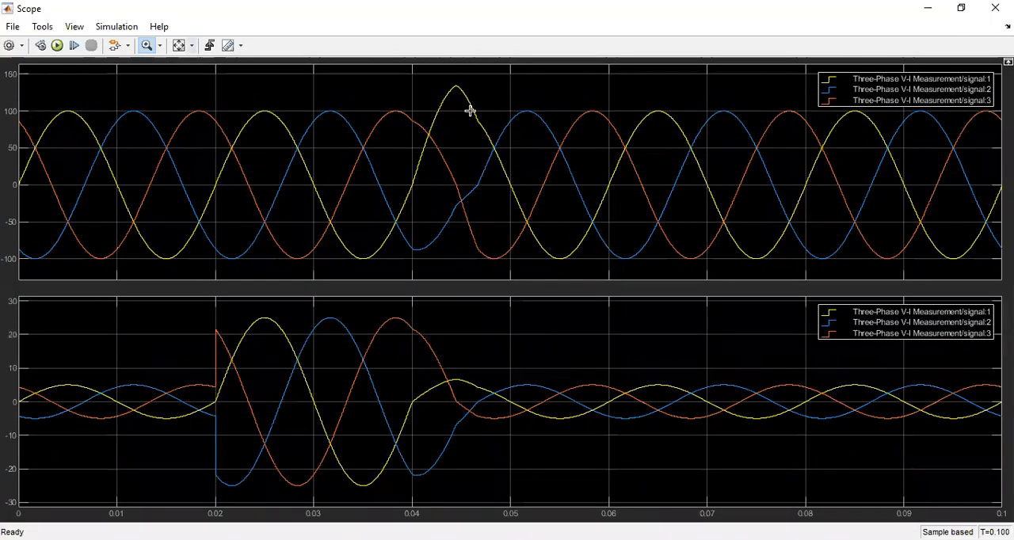
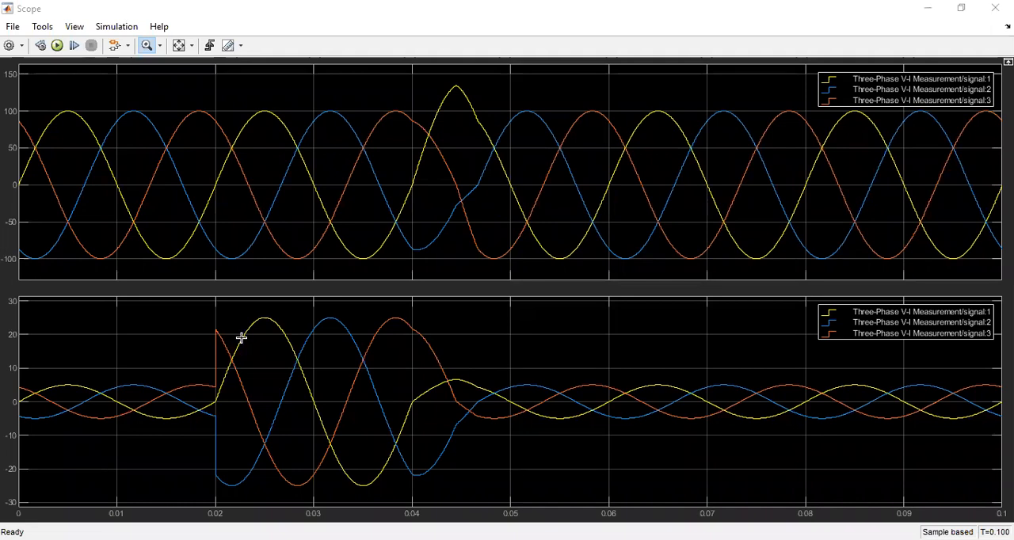
Step: Review the amplitude, phase and frequency parameters of the three AC voltage sources
click(282, 318)
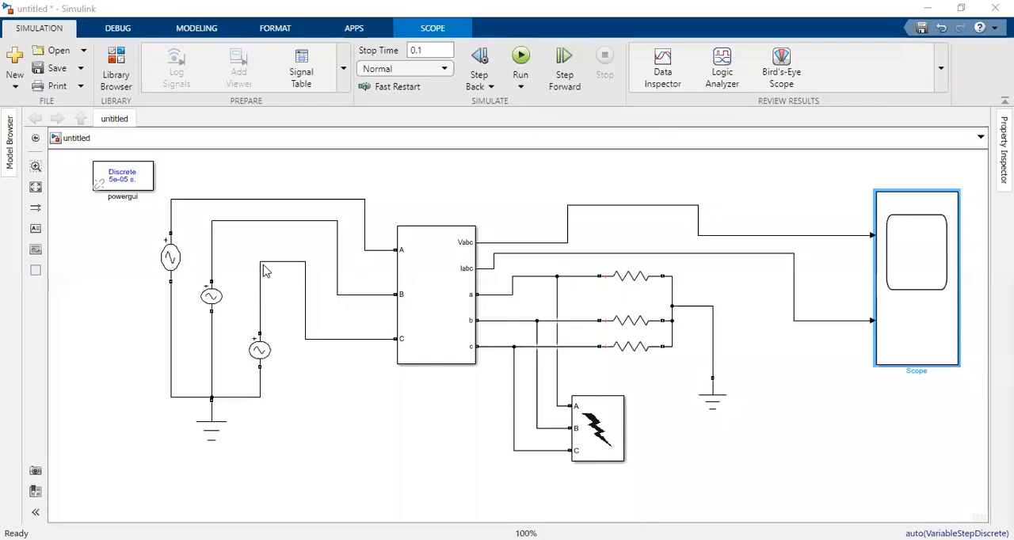
click(438, 271)
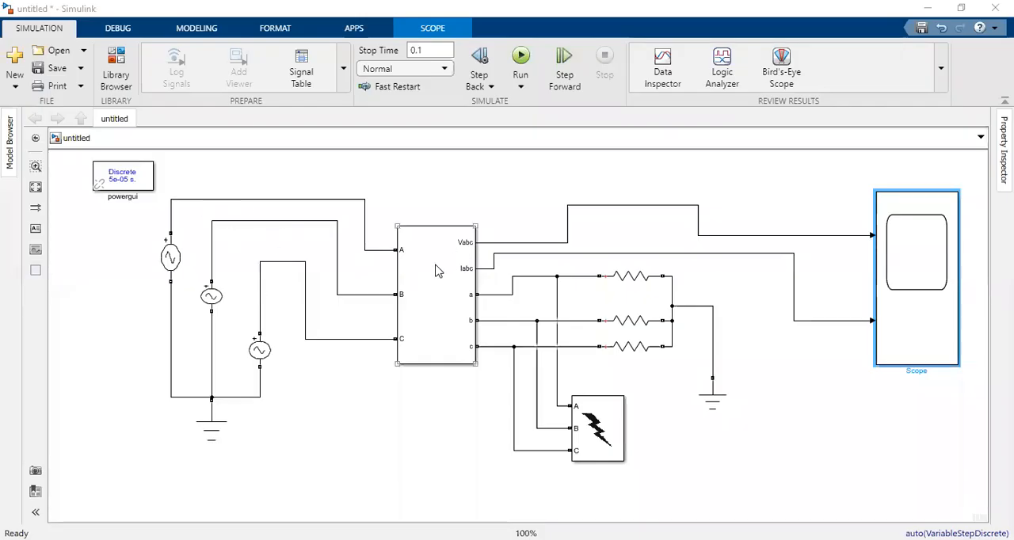
click(171, 257)
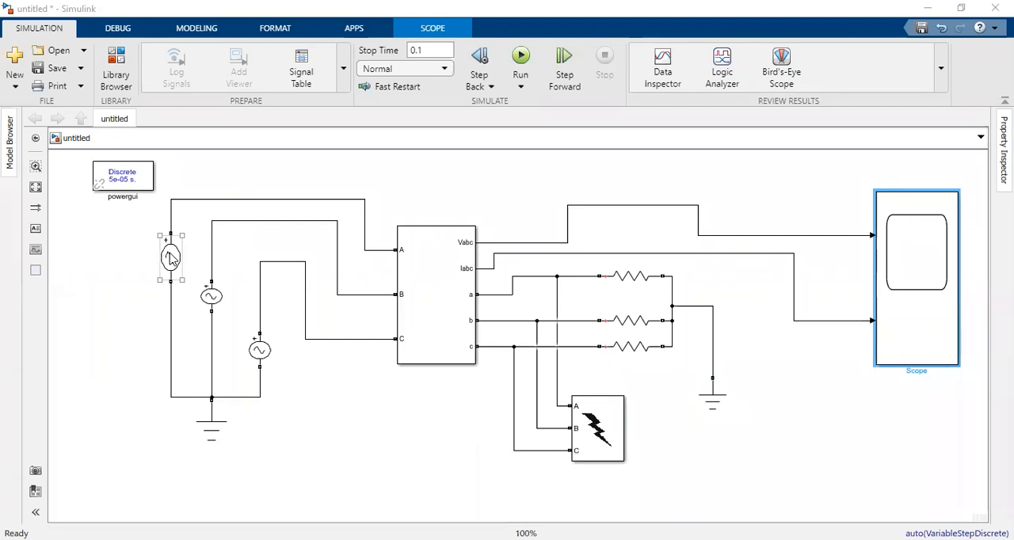
click(159, 238)
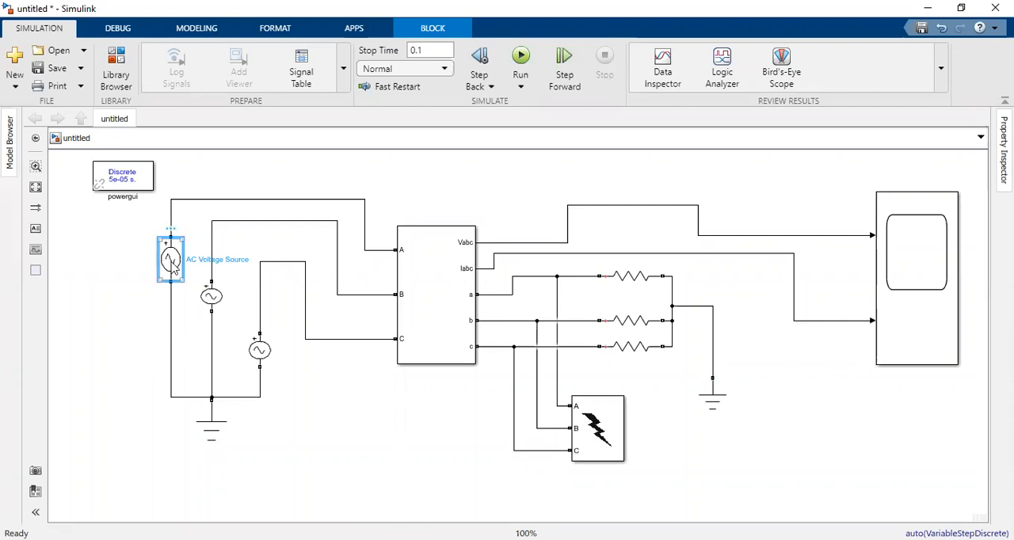
double_click(173, 267)
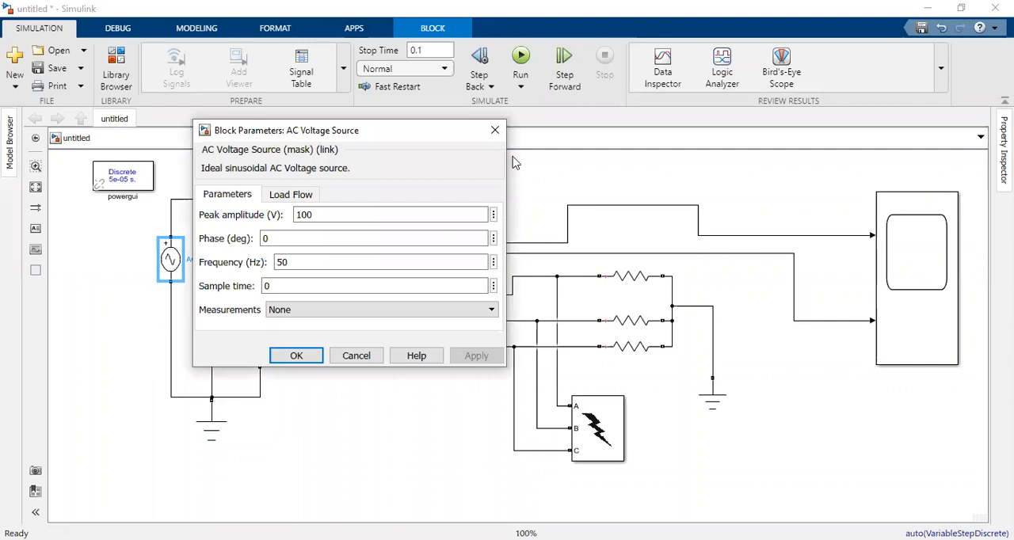
click(495, 130)
click(214, 301)
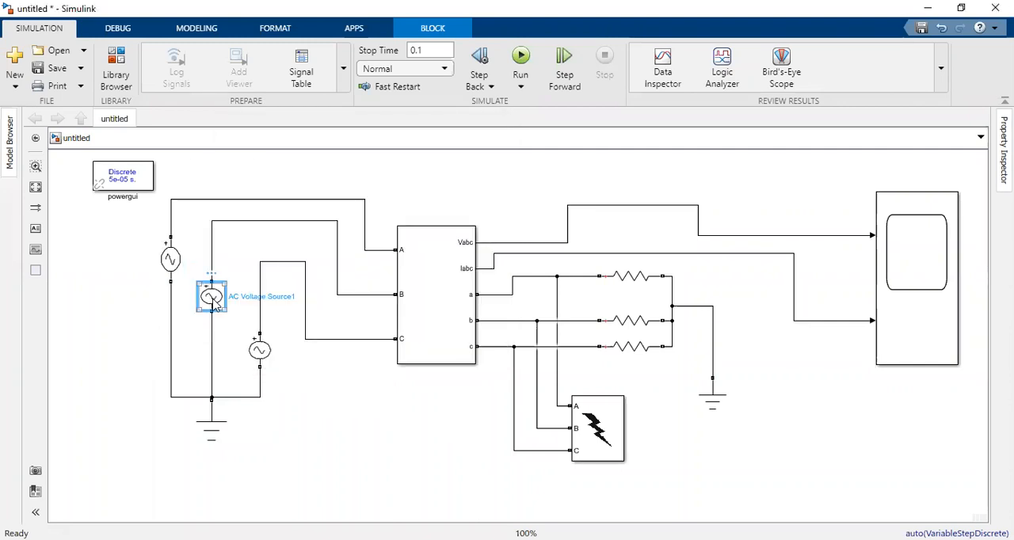
double_click(214, 302)
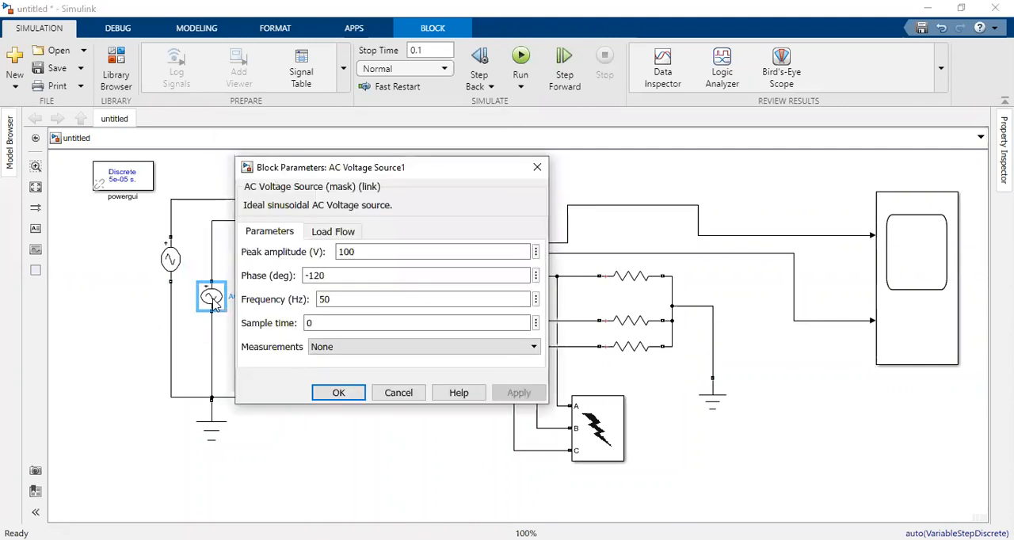
click(542, 176)
click(258, 352)
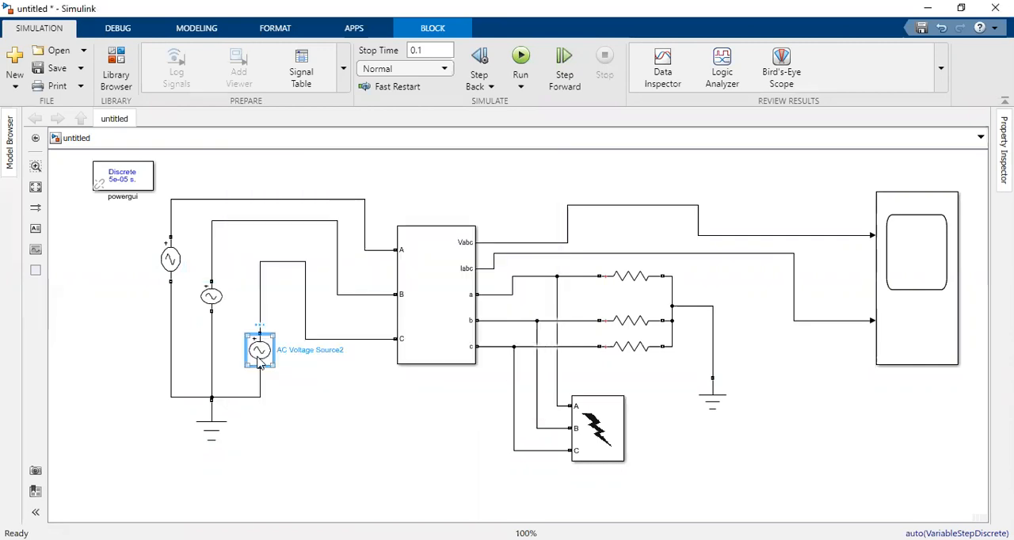
double_click(259, 352)
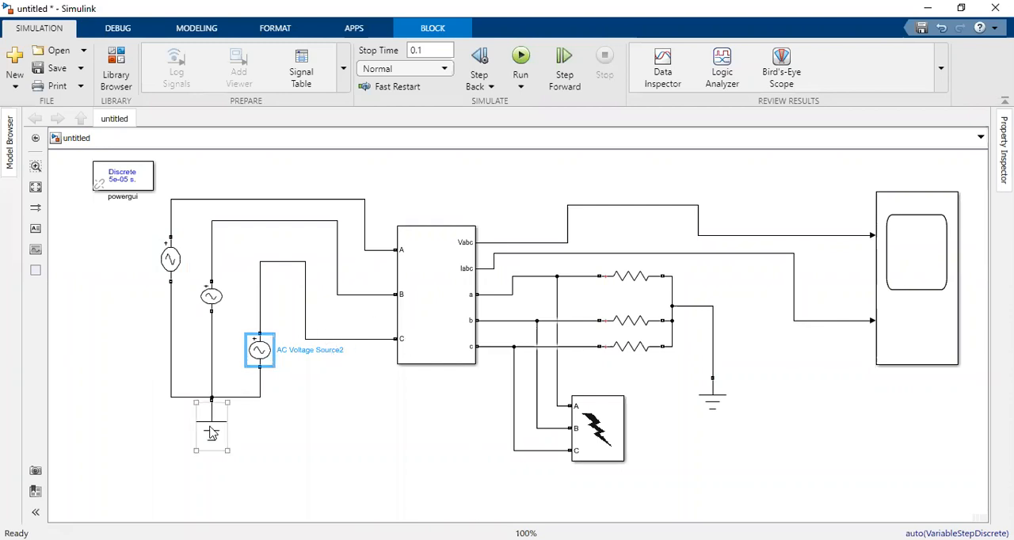
Step: Review the branch type and resistance of each of the three Series RLC Branch load resistors
click(633, 279)
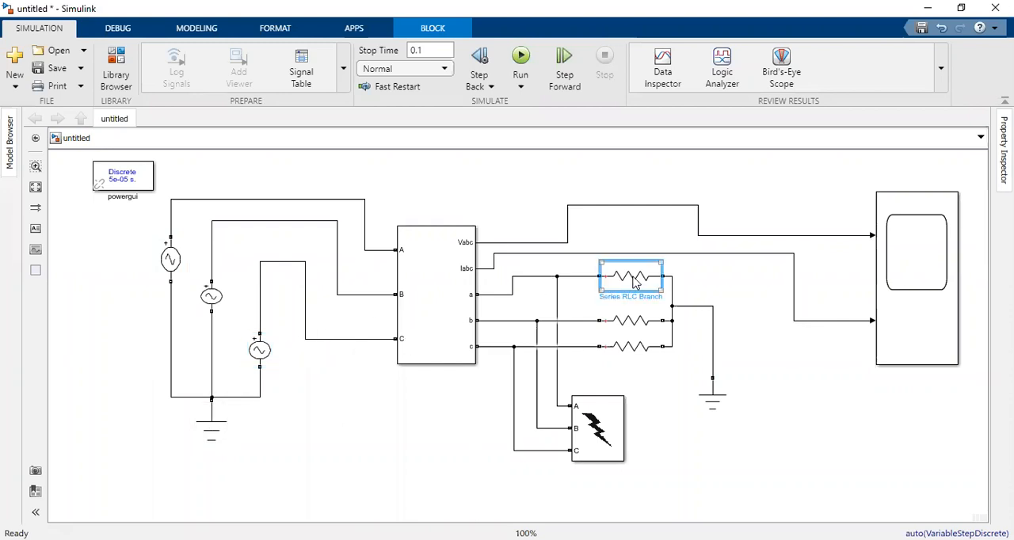
double_click(634, 279)
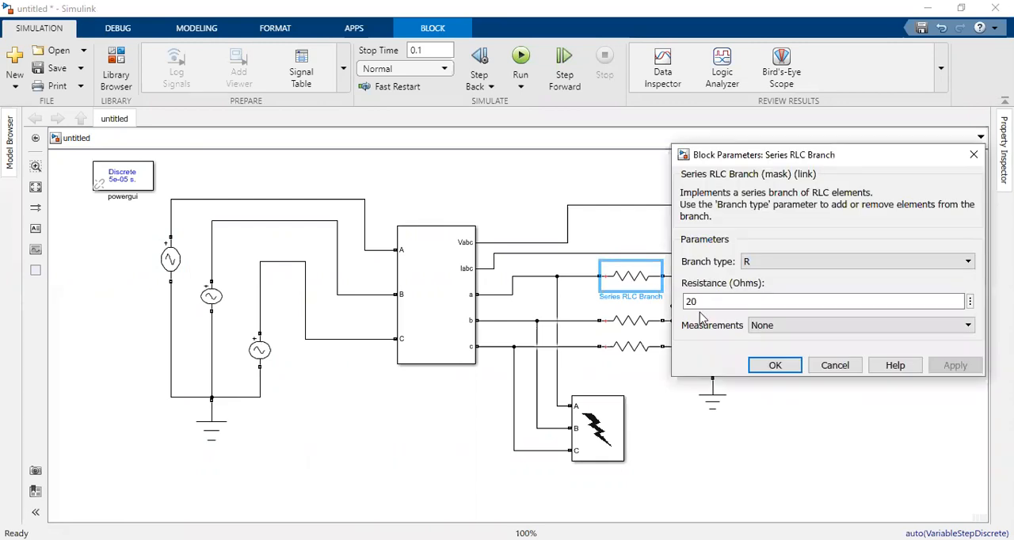
click(976, 157)
double_click(637, 329)
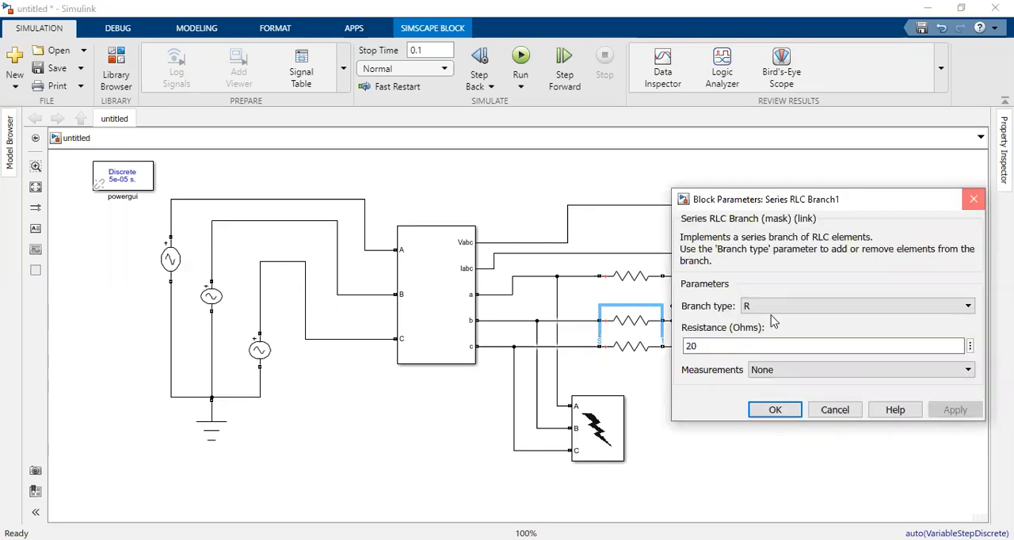
key(Escape)
click(629, 353)
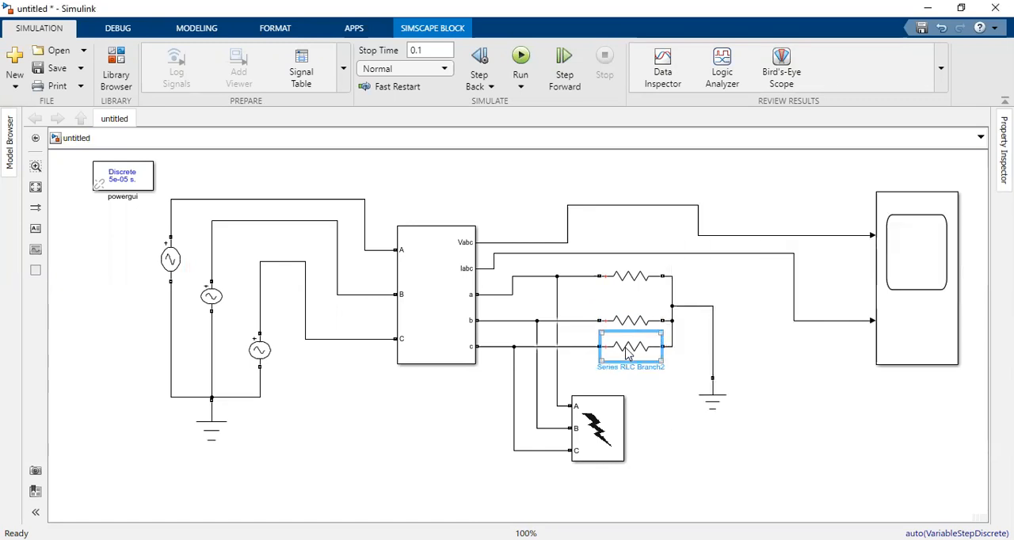
double_click(628, 354)
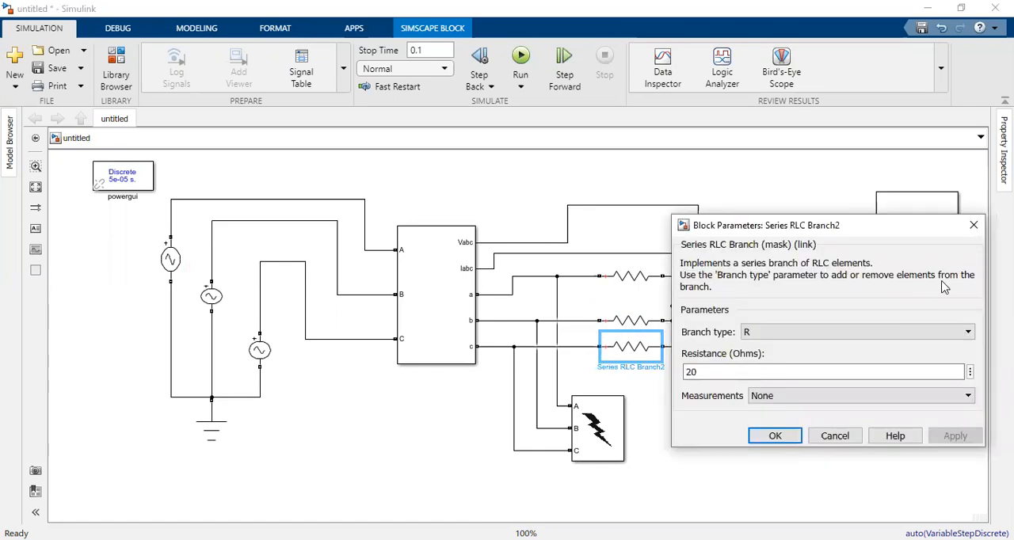
click(973, 225)
Step: Move the middle load resistor slightly up and reroute the phase b line to line up with it
drag(627, 321, 627, 312)
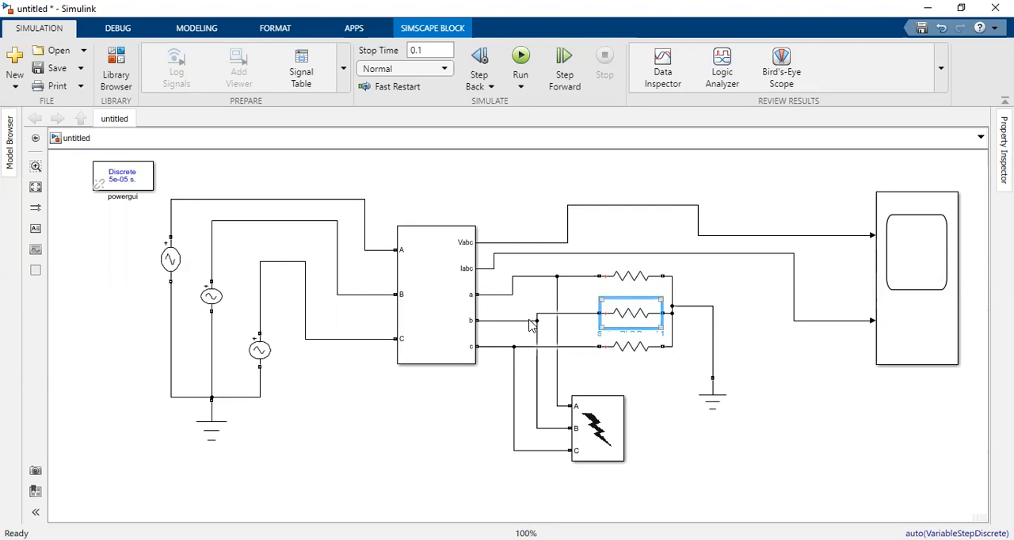
drag(533, 321, 536, 313)
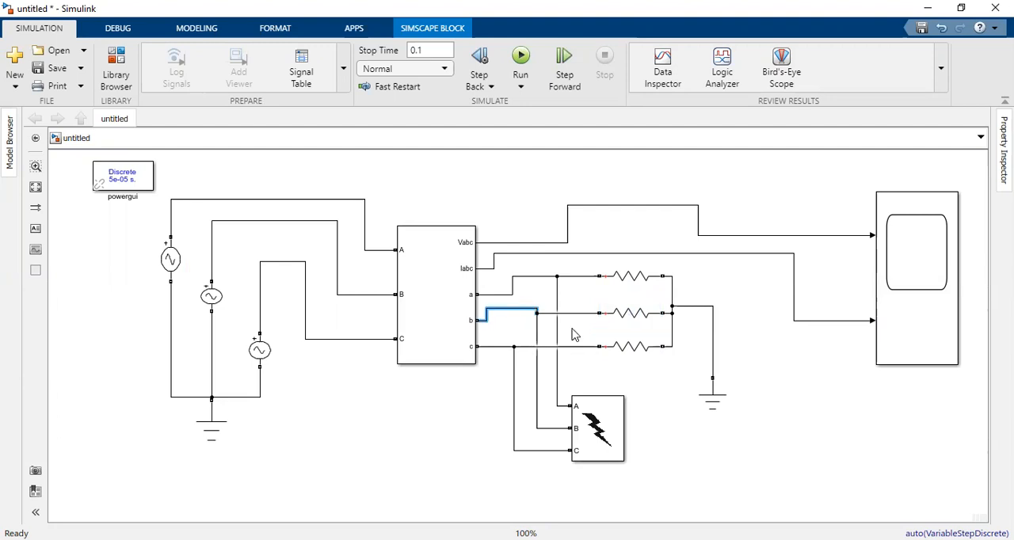
click(627, 357)
click(653, 373)
Step: Review the Three-Phase Fault block's faulted phases, switching times and resistances, leaving its parameters unchanged
click(578, 449)
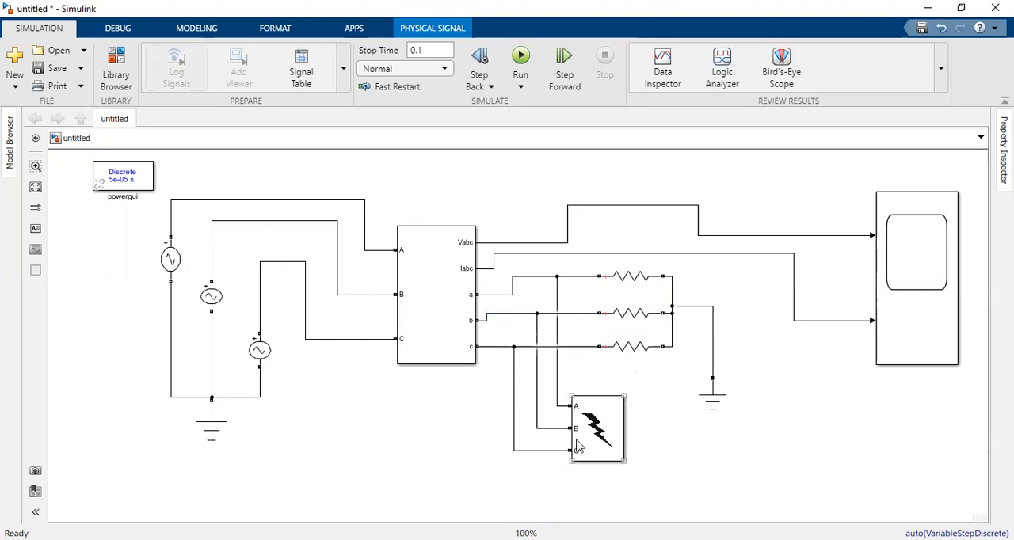
double_click(578, 447)
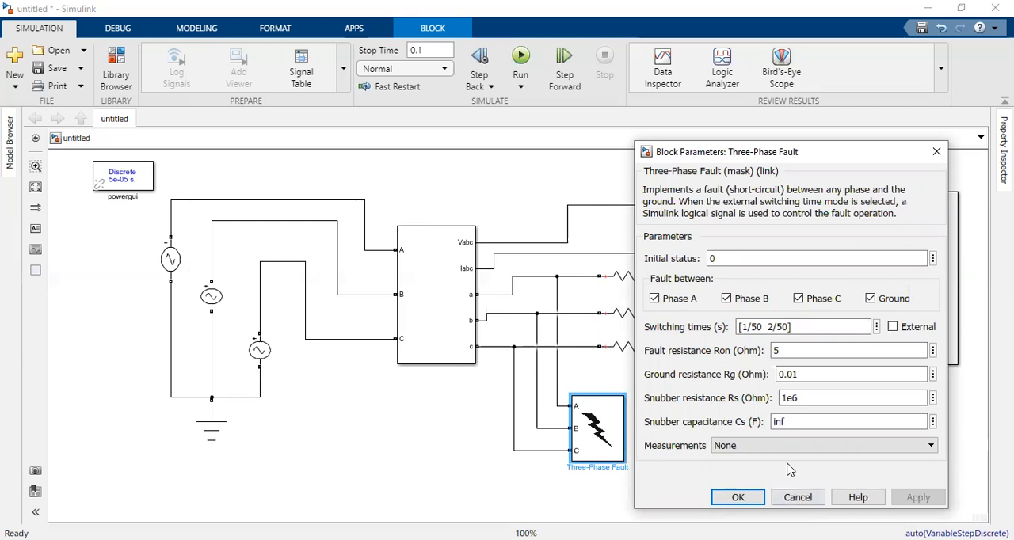
click(933, 151)
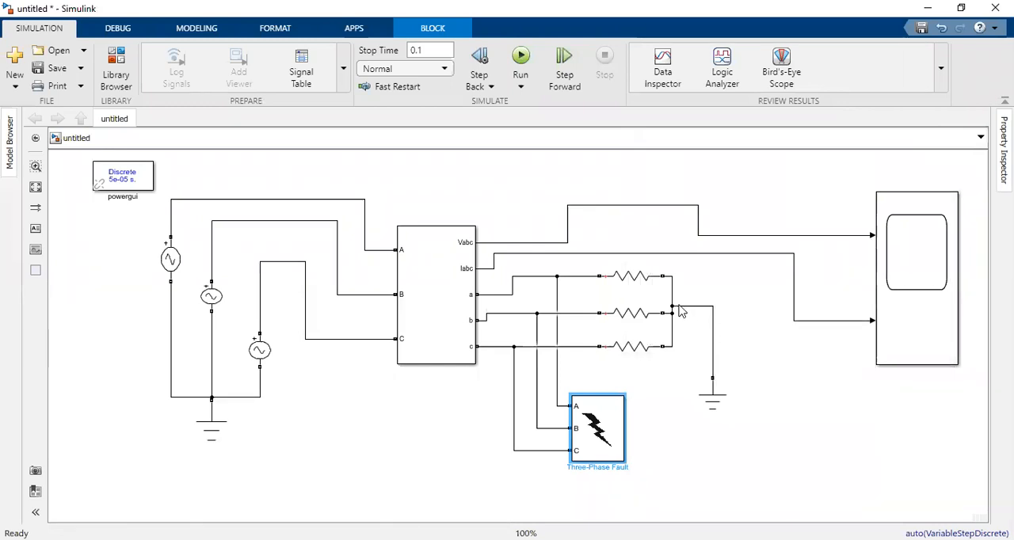
Step: Shift the load's ground connection line down to line up with the middle resistor's output
click(679, 311)
click(721, 462)
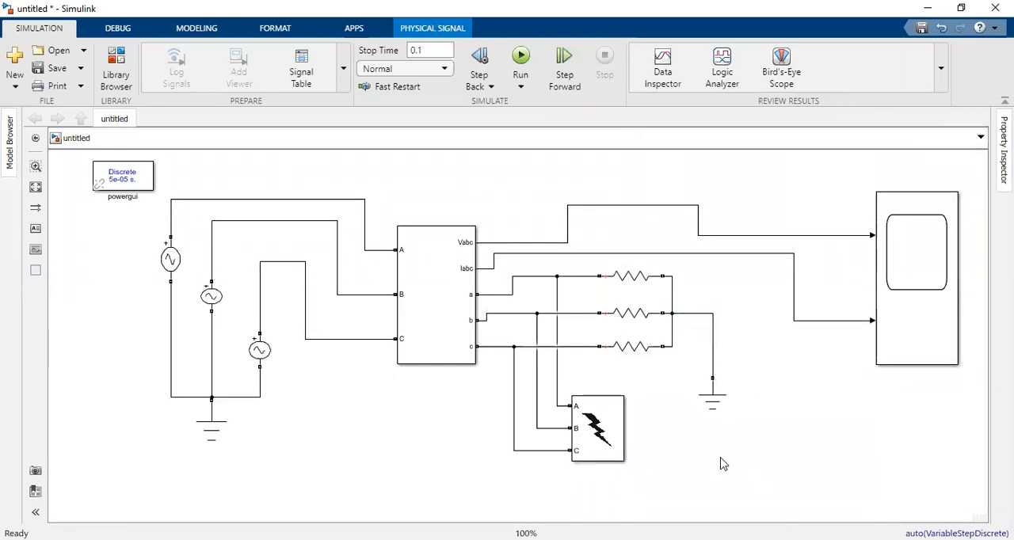
click(908, 262)
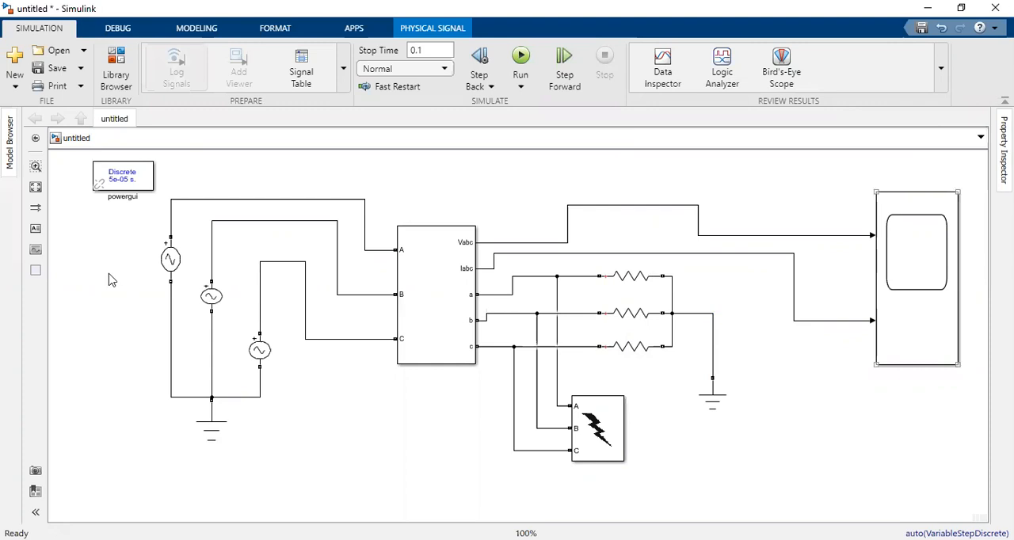
click(162, 244)
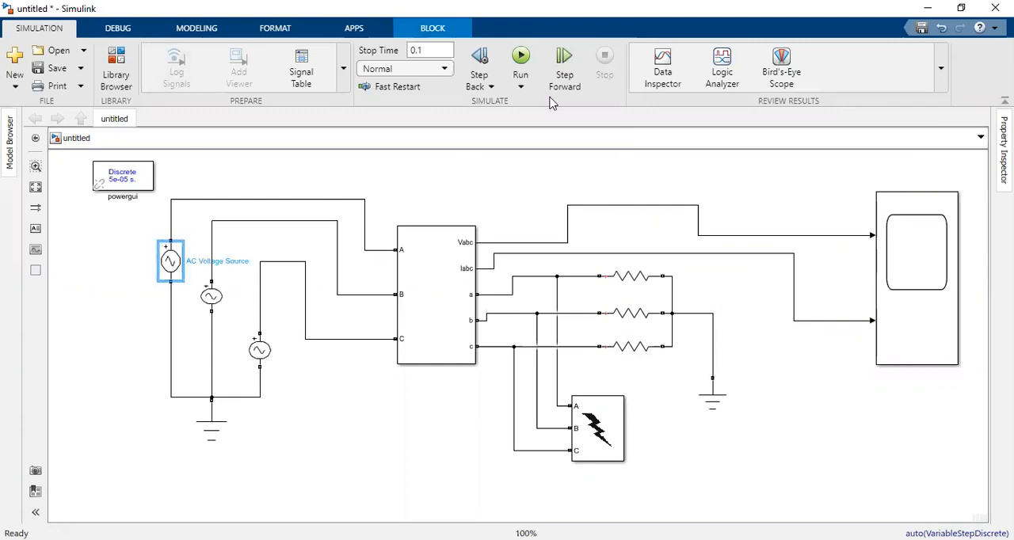
Step: Run the simulation and open the scope to view the voltage and current waveforms
click(521, 59)
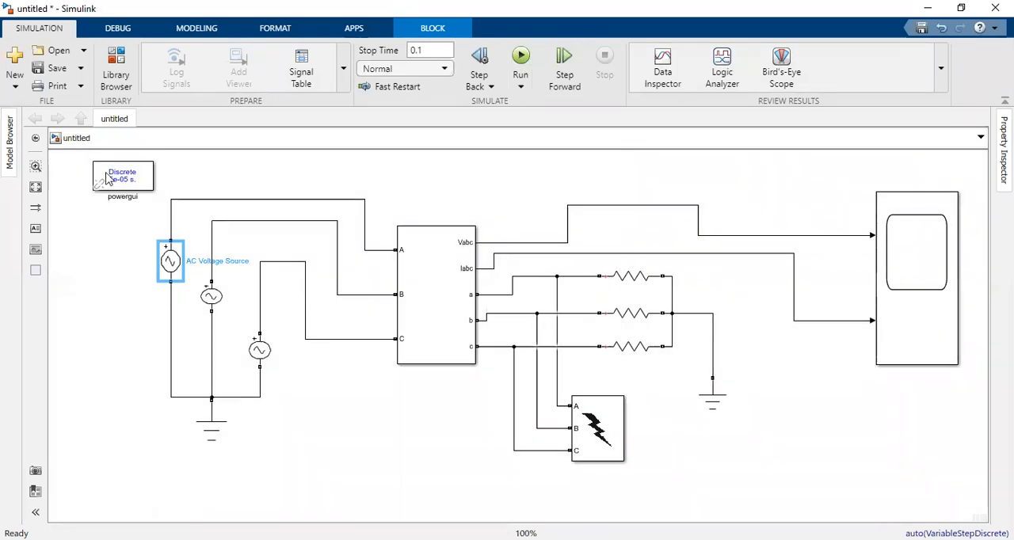
click(931, 328)
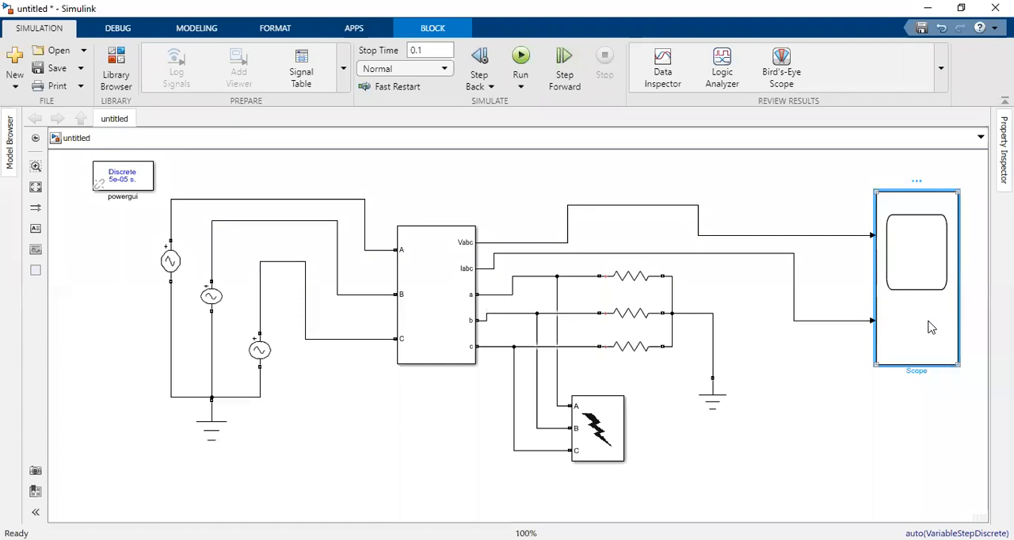
double_click(932, 328)
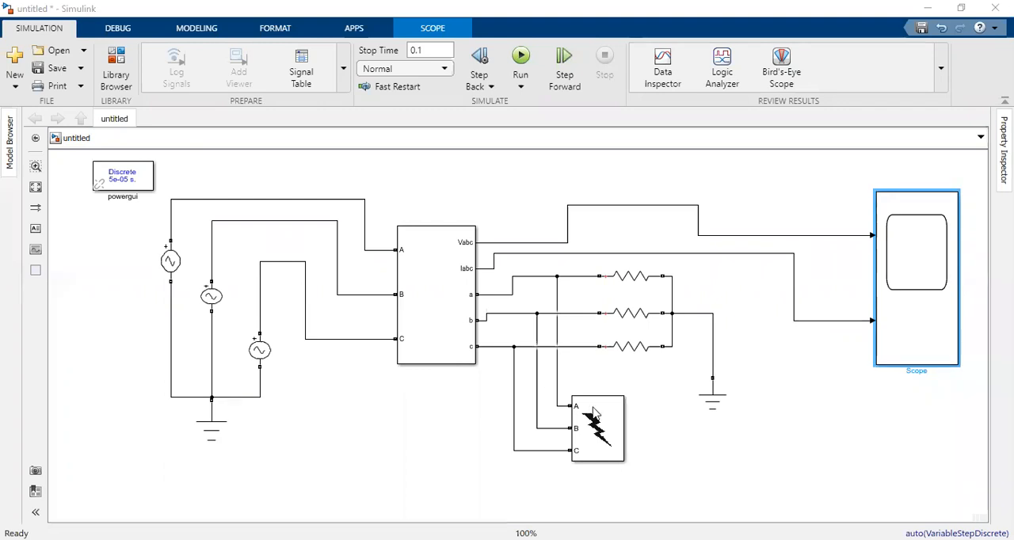
click(723, 402)
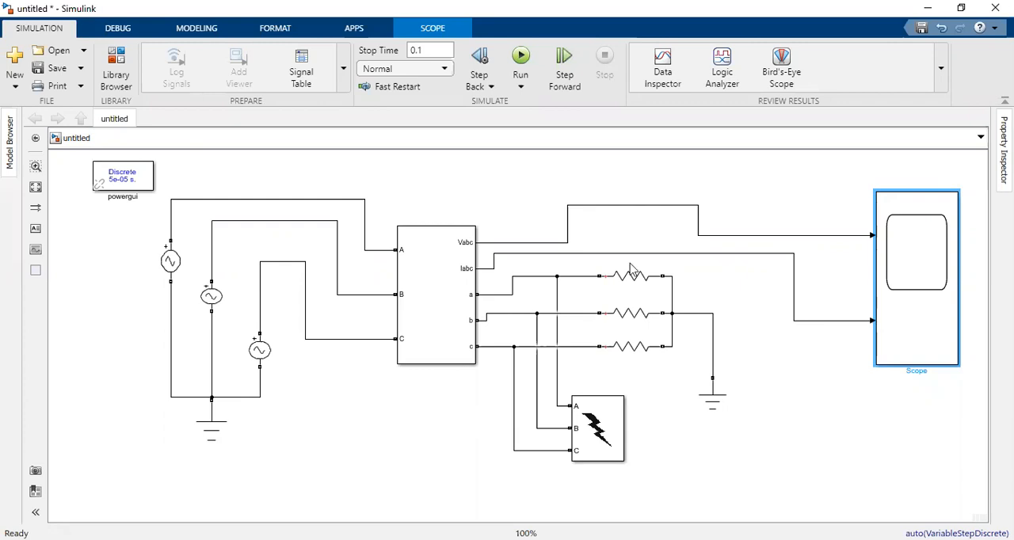
Step: Enlarge the Three-Phase V-I Measurement block upward and align the uppermost load resistor with its output a
click(454, 246)
drag(475, 227, 482, 210)
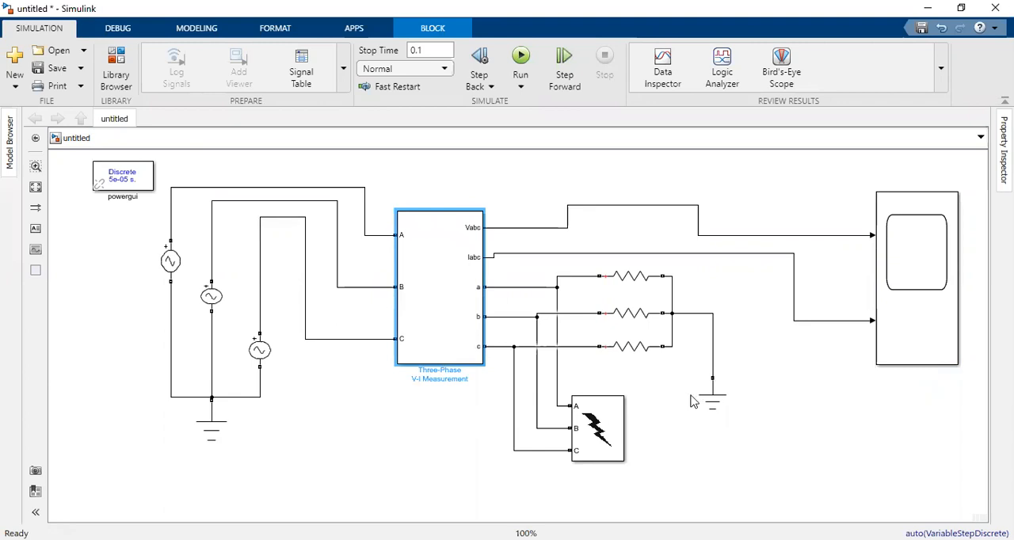
drag(626, 275, 626, 287)
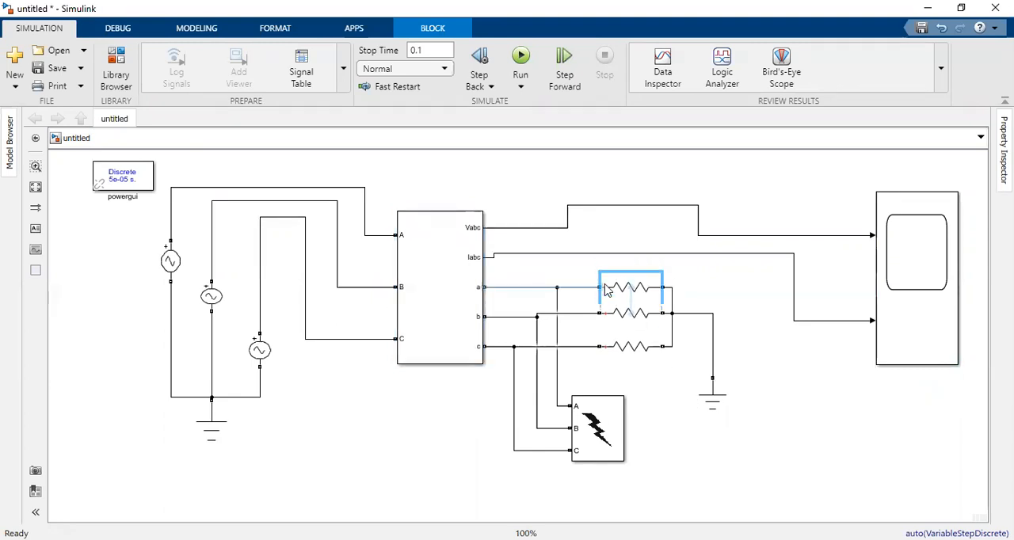
click(694, 404)
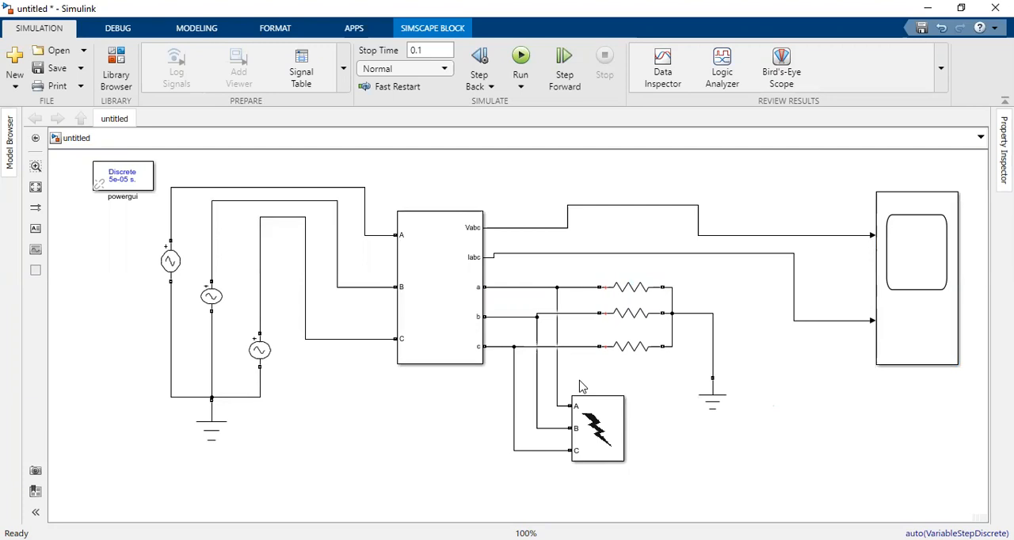
Step: Delete the three lines connecting fault block terminals A, B and C to the phase lines
click(558, 405)
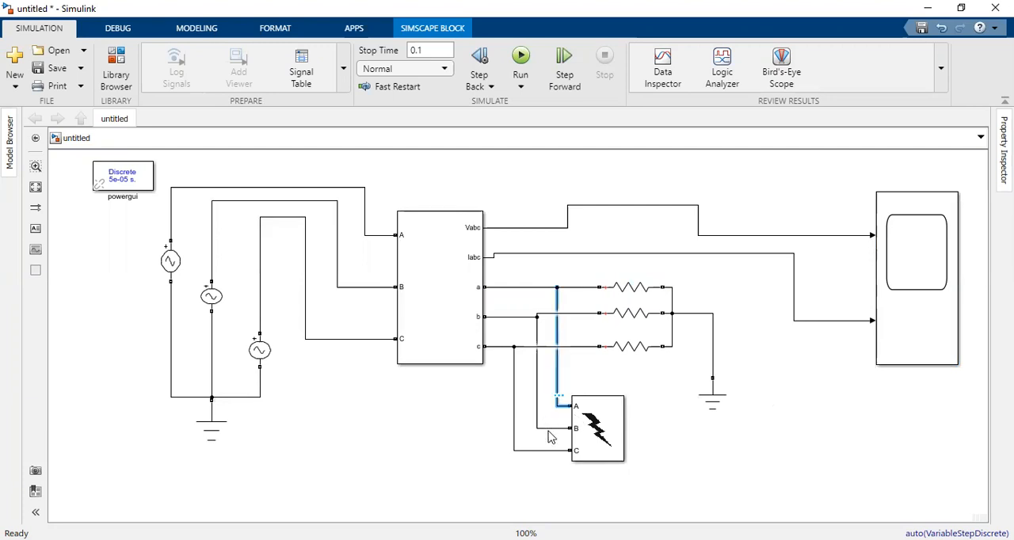
key(Delete)
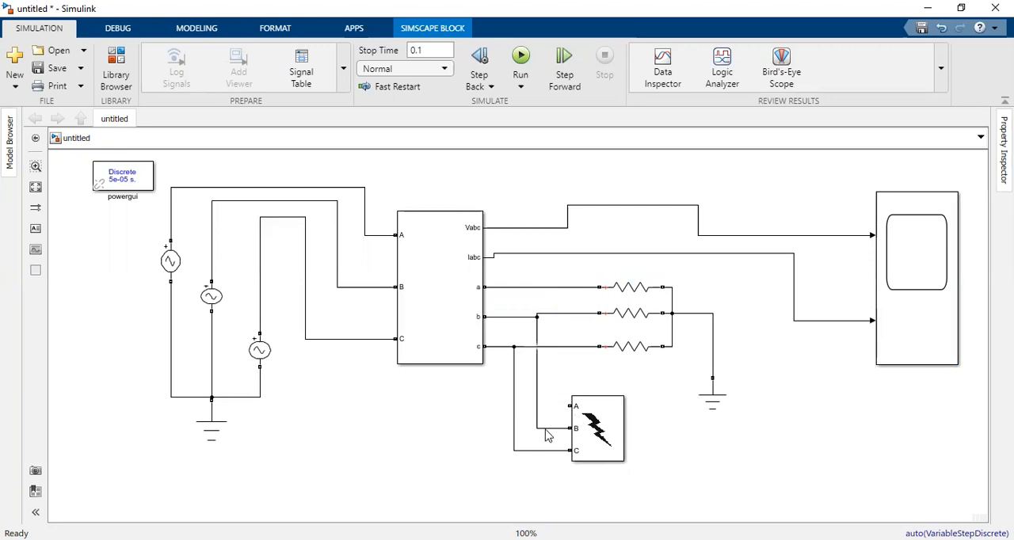
click(546, 431)
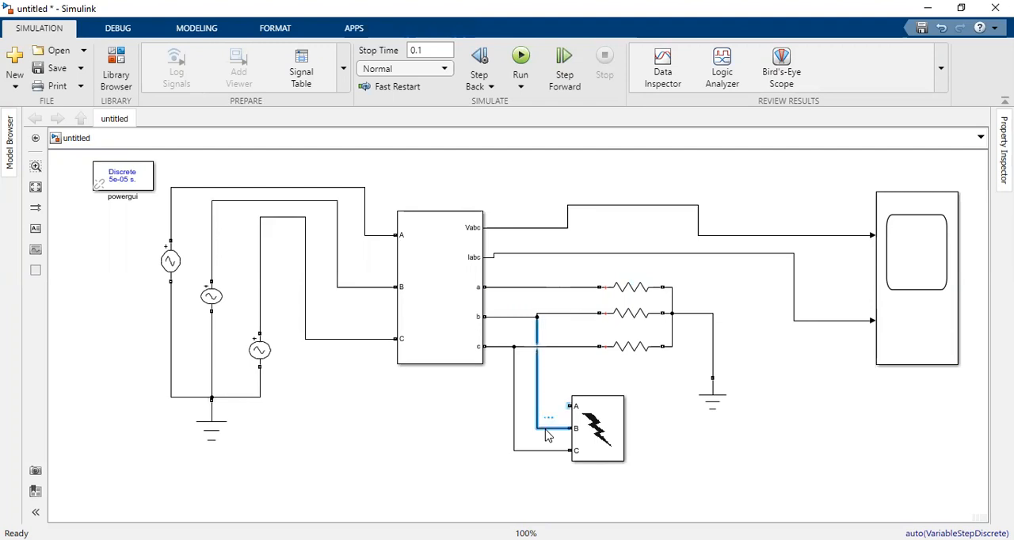
key(Delete)
click(544, 451)
key(Delete)
Step: Move the Three-Phase Fault block down and away from the load, then connect its terminals A, B and C to phase lines a, b and c
click(610, 440)
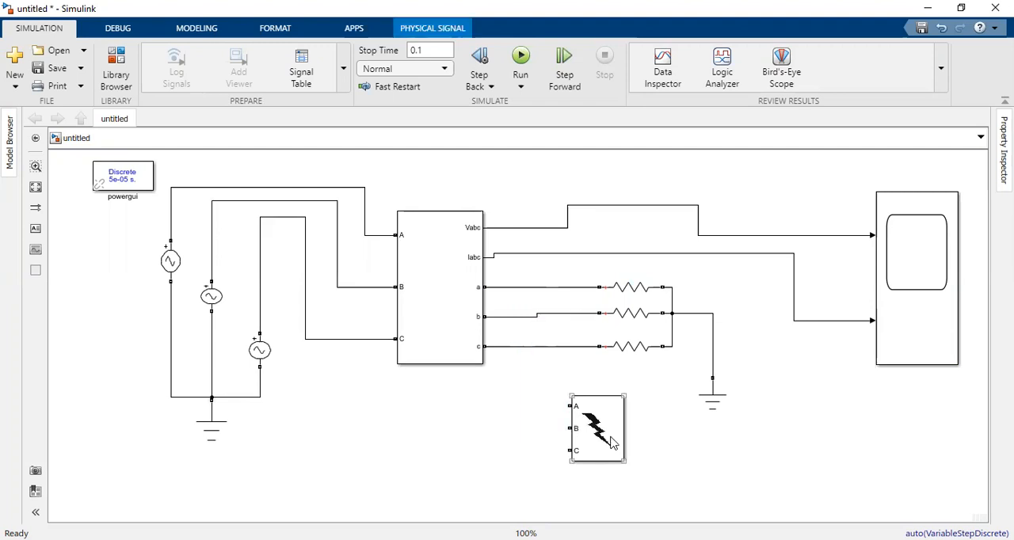
drag(610, 441, 632, 463)
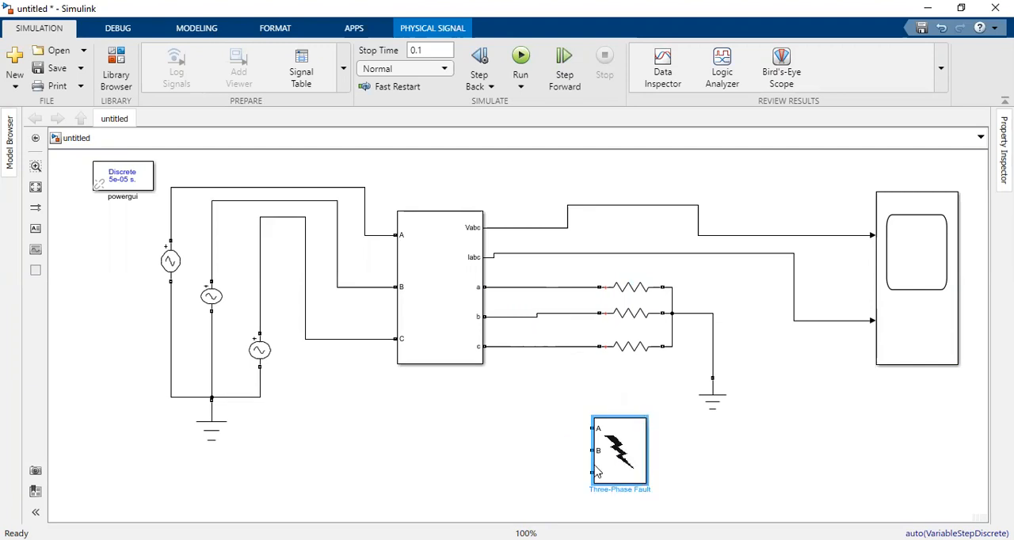
drag(592, 428, 576, 287)
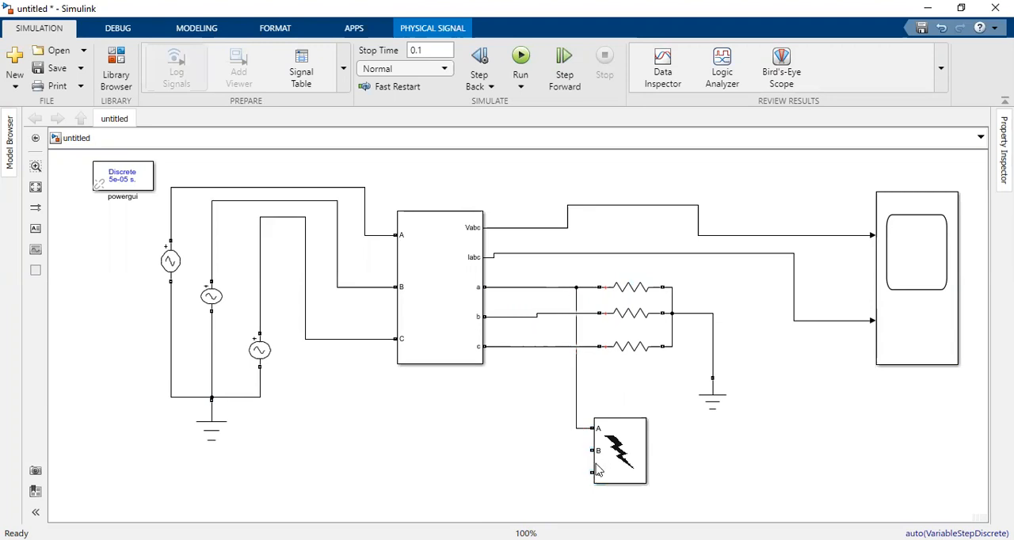
drag(593, 450, 537, 316)
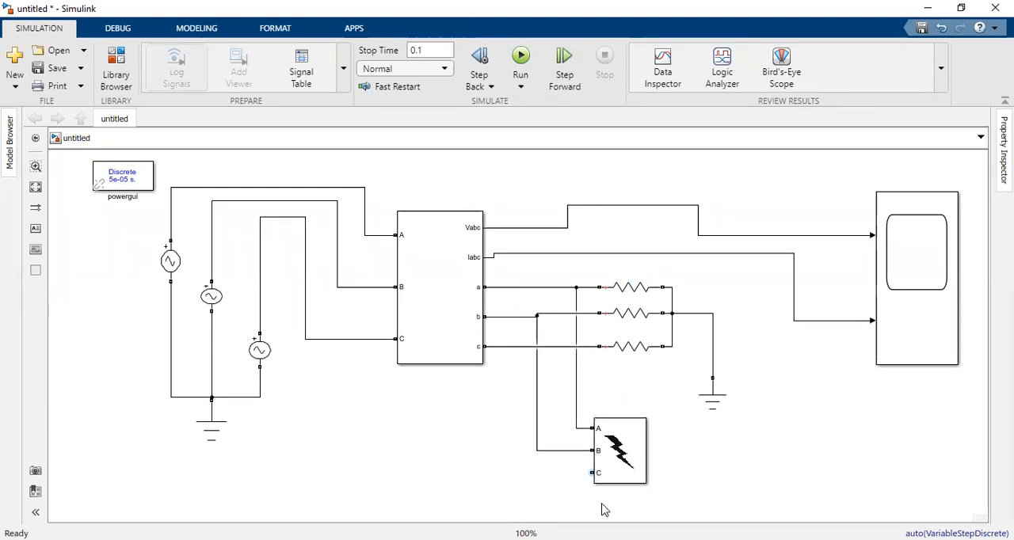
drag(591, 473, 509, 356)
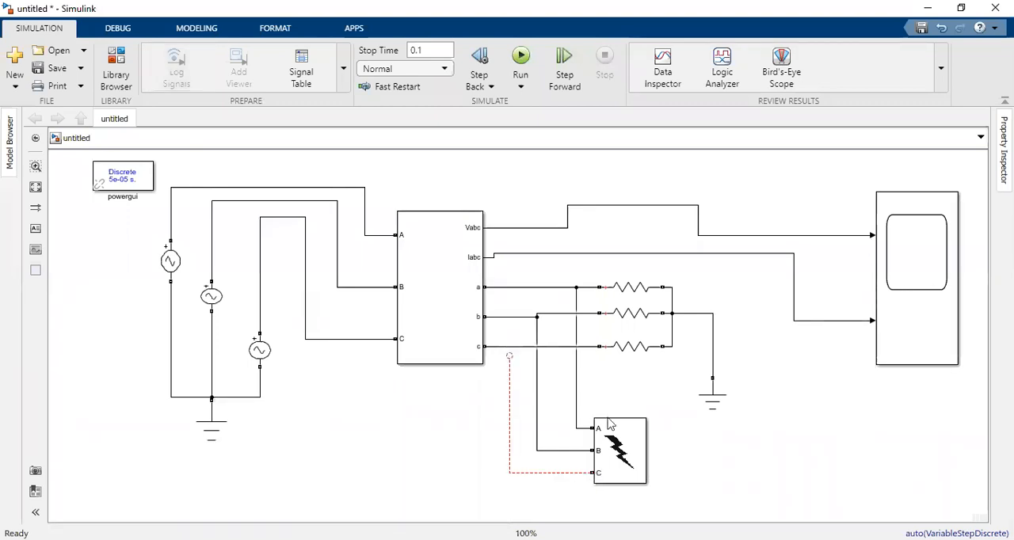
Step: Set the Three-Phase Fault block's fault resistance Ron to 10 ohms
double_click(615, 468)
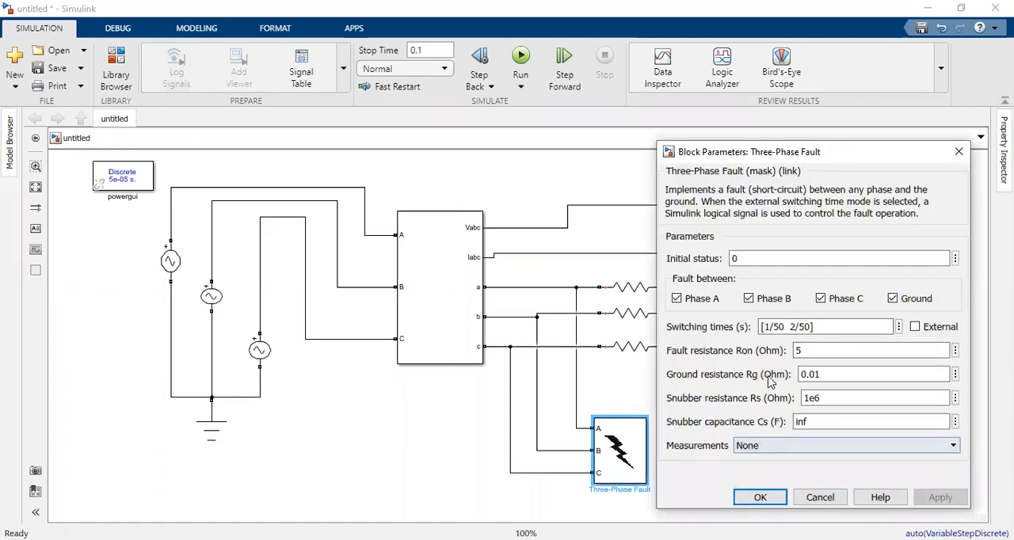
click(818, 356)
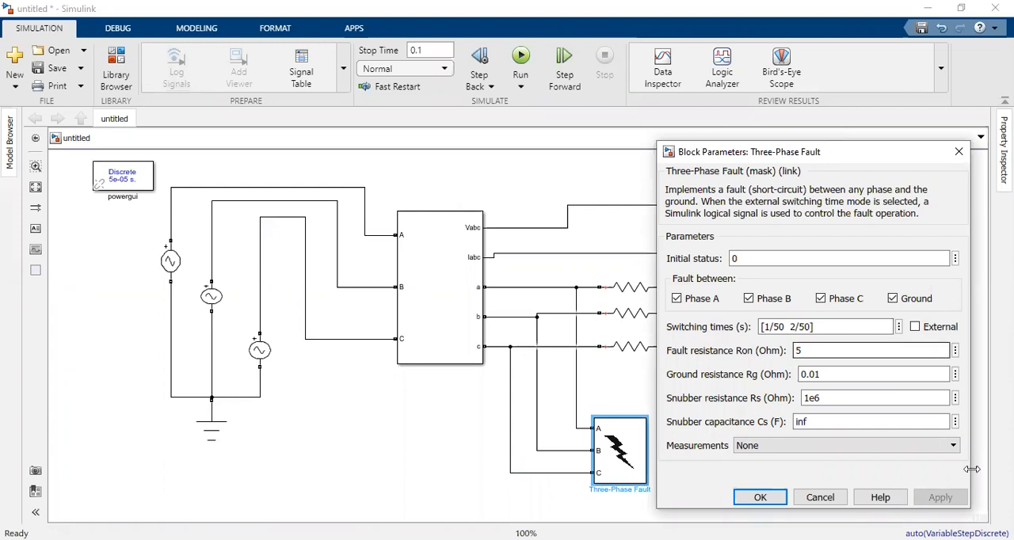
double_click(812, 351)
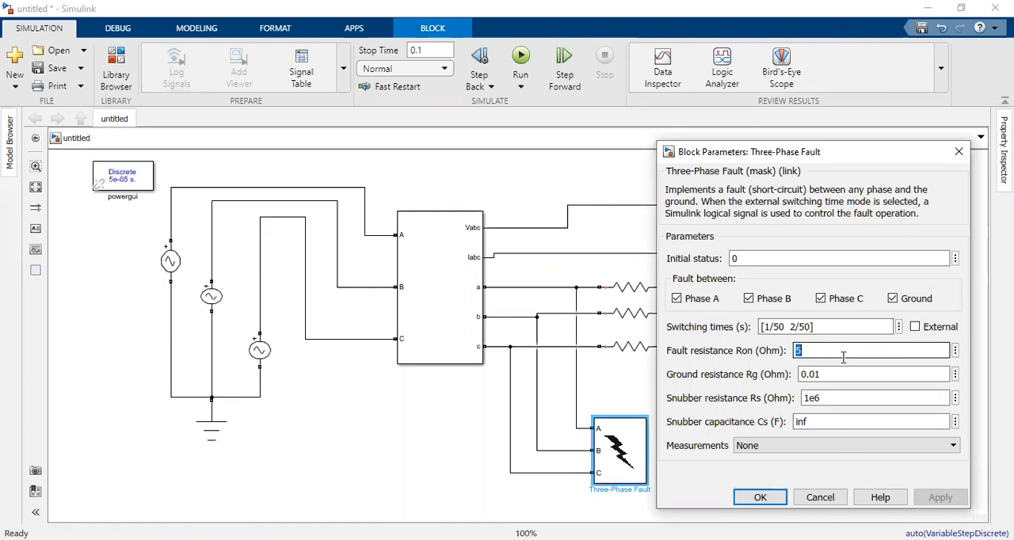
text(10)
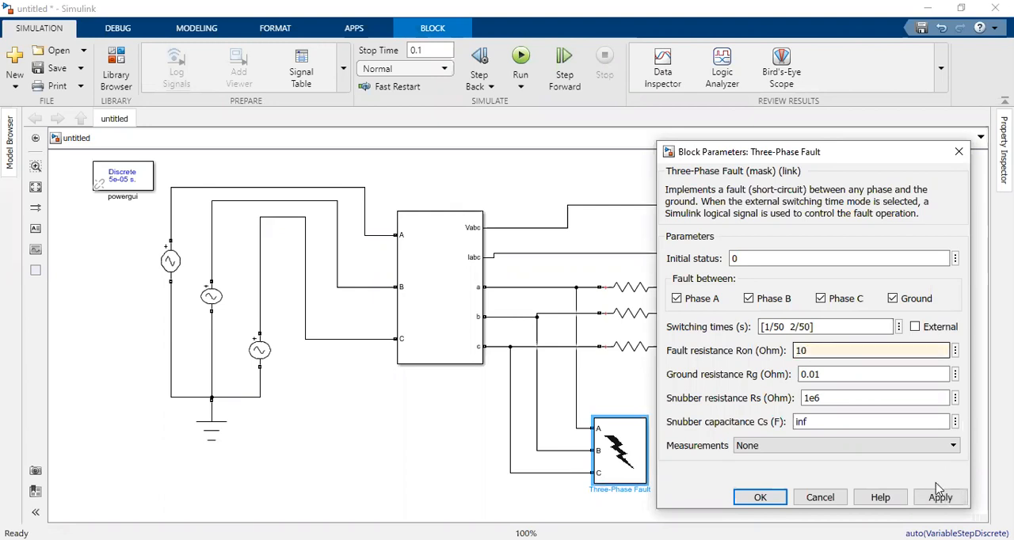
click(751, 499)
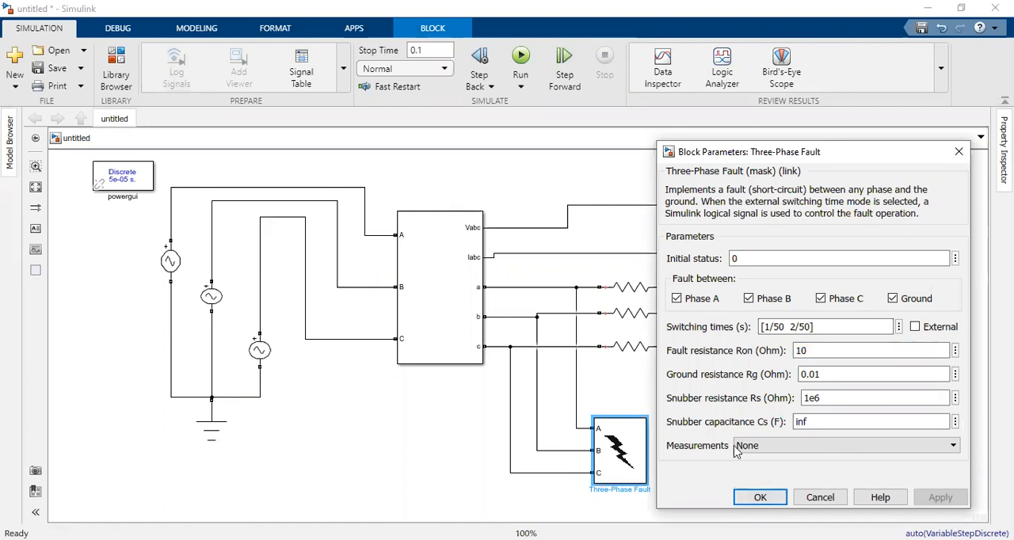
Step: Run the simulation, inspect the scope waveforms zoomed in around the fault interval, and return to the model
click(520, 56)
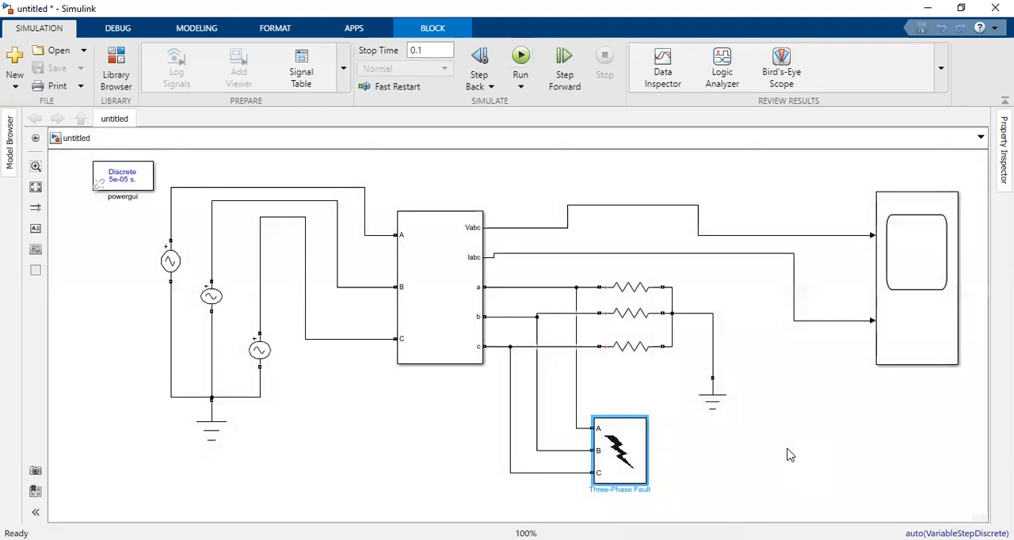
click(888, 324)
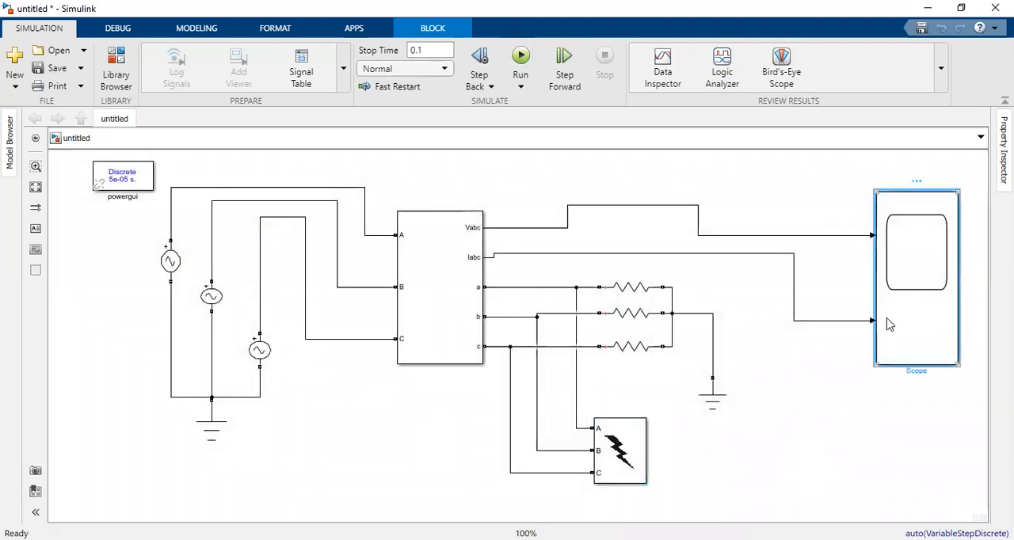
double_click(888, 324)
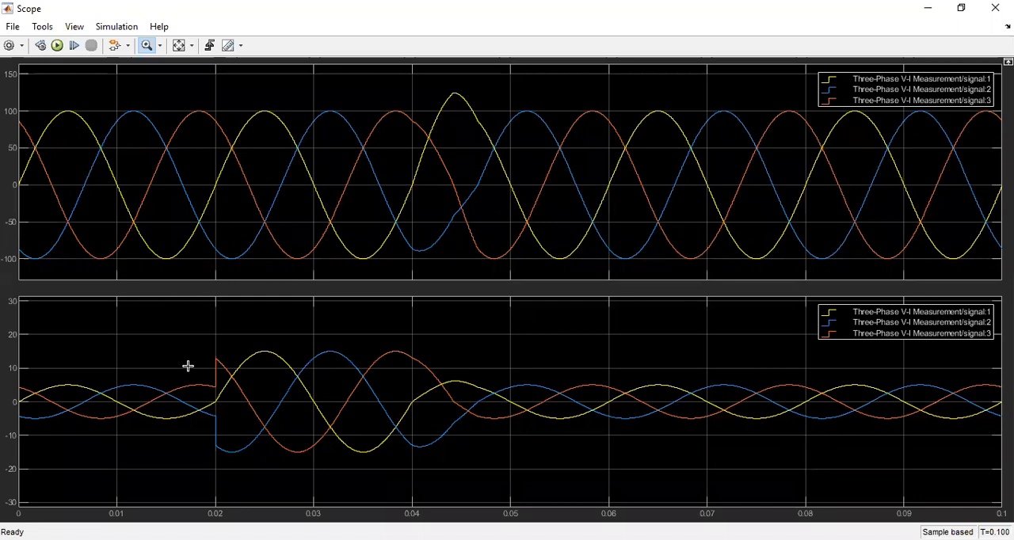
click(258, 356)
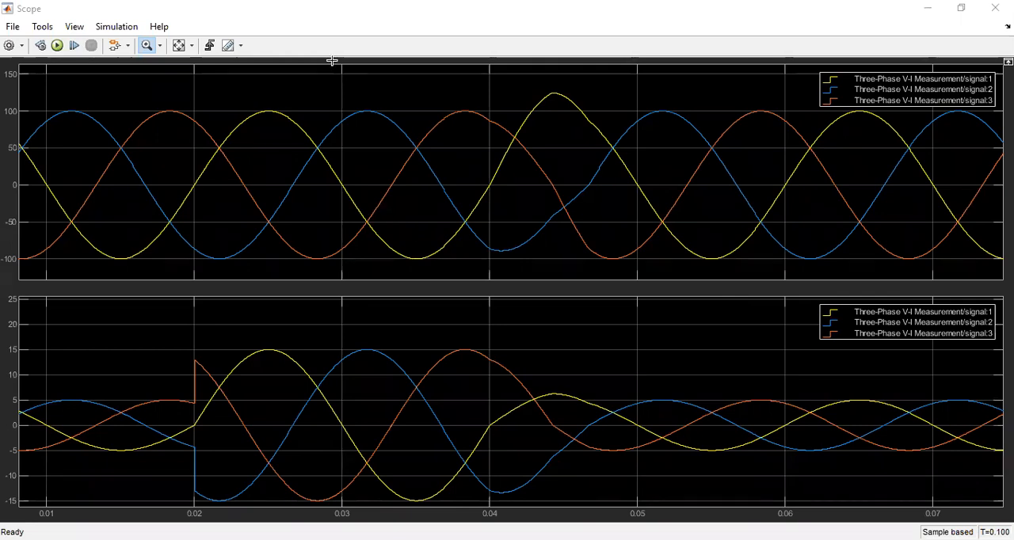
click(929, 9)
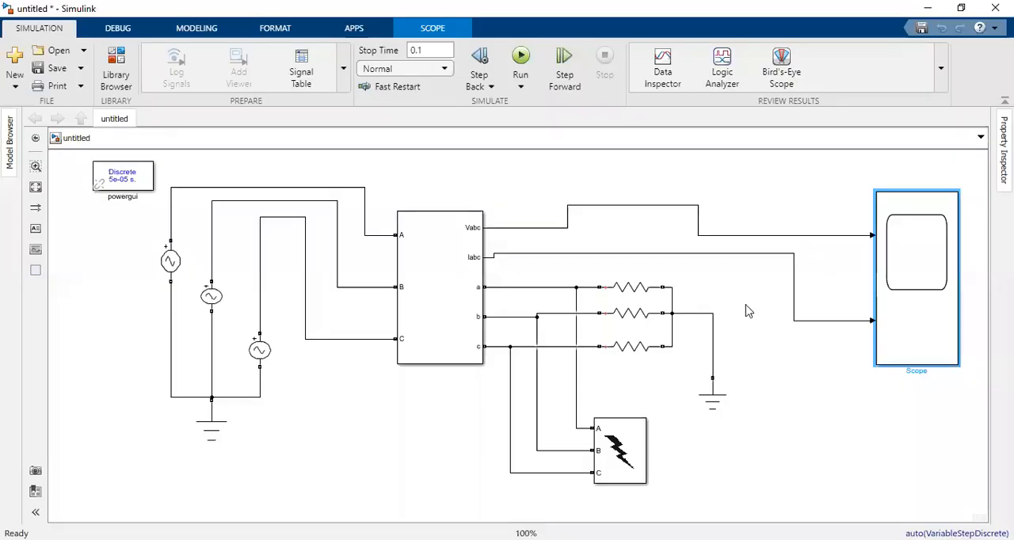